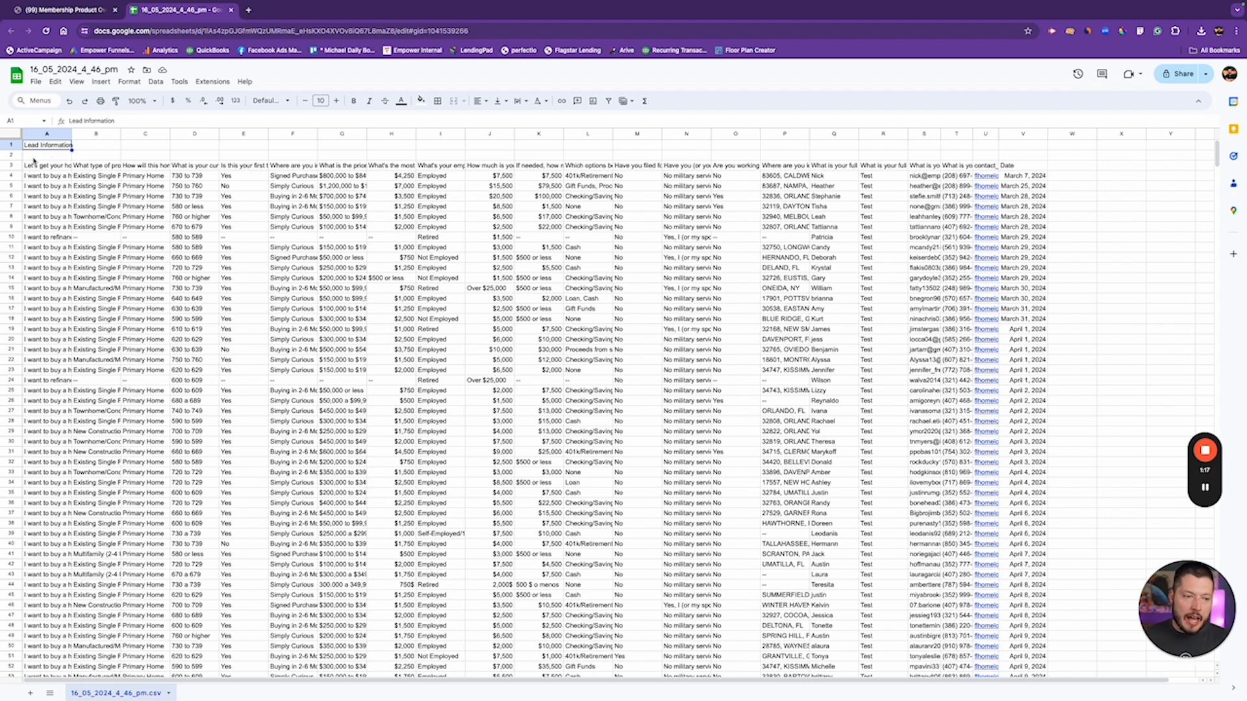
{"action": "left_click", "coordinate": [1081, 165]}
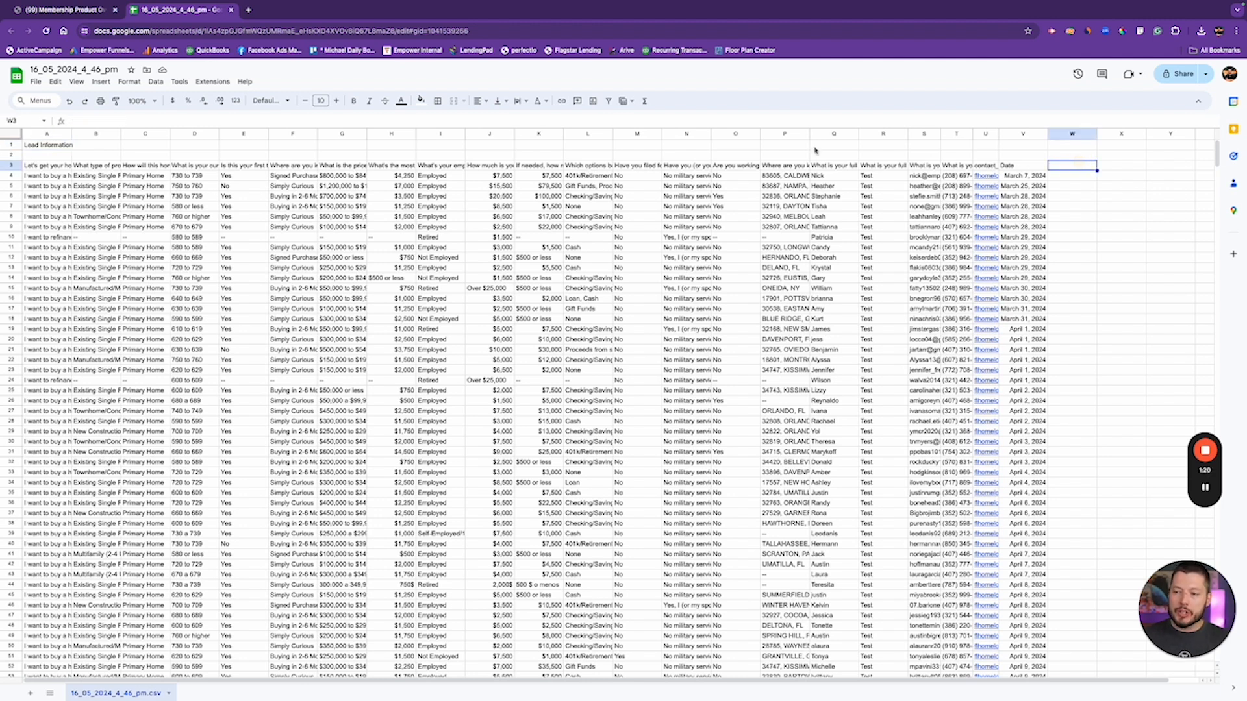
{"action": "left_click", "coordinate": [8, 165]}
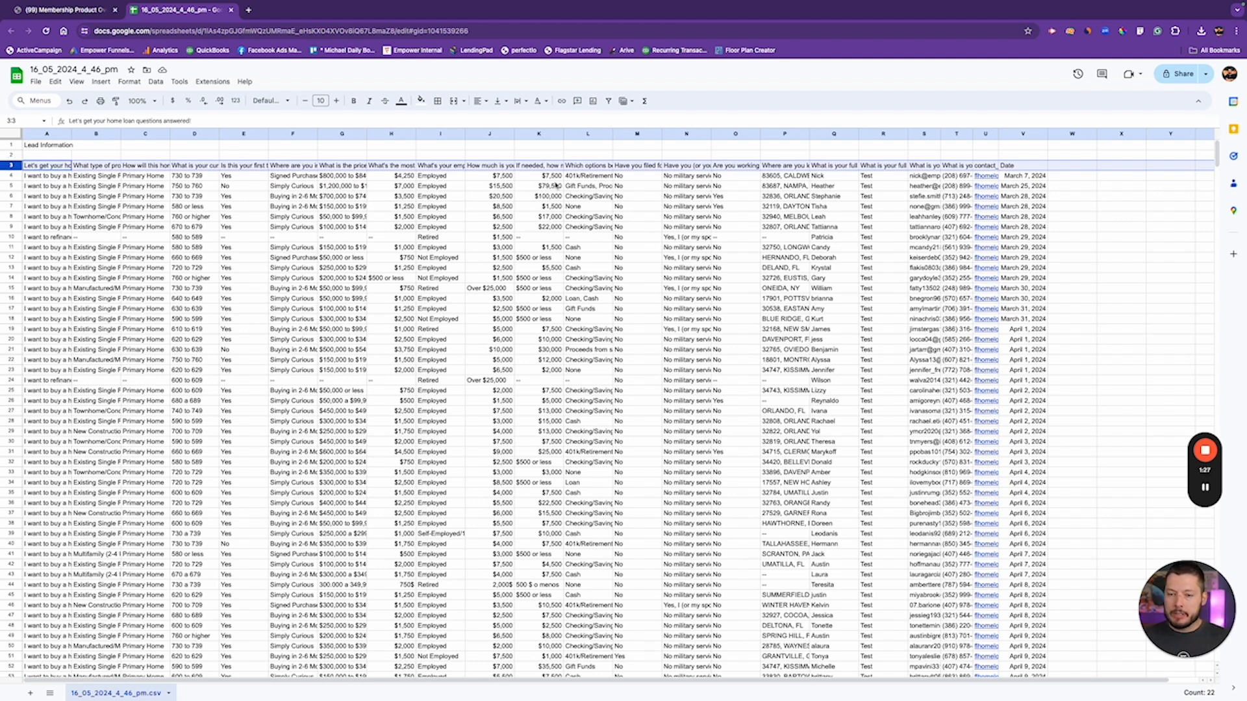
{"action": "left_click", "coordinate": [39, 145]}
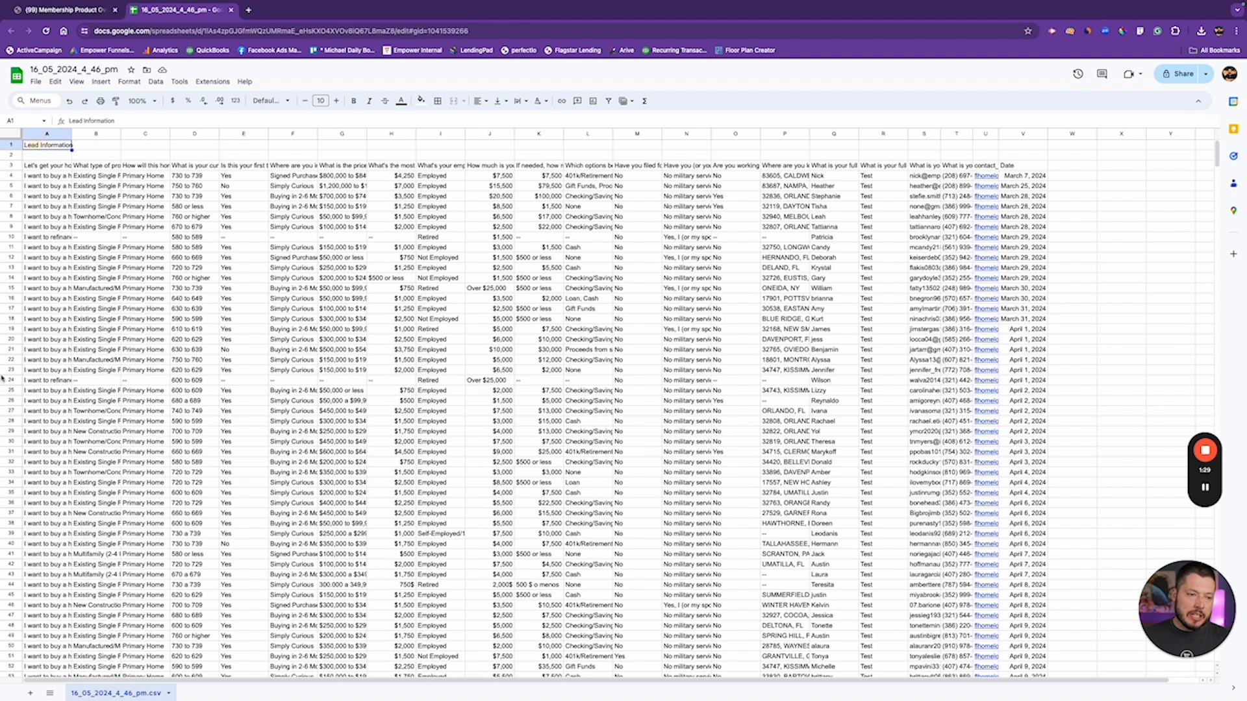
- Delete rows 1 and 2, the "Lead Information" title row and the blank row above the question headers
{"action": "left_click", "coordinate": [12, 144]}
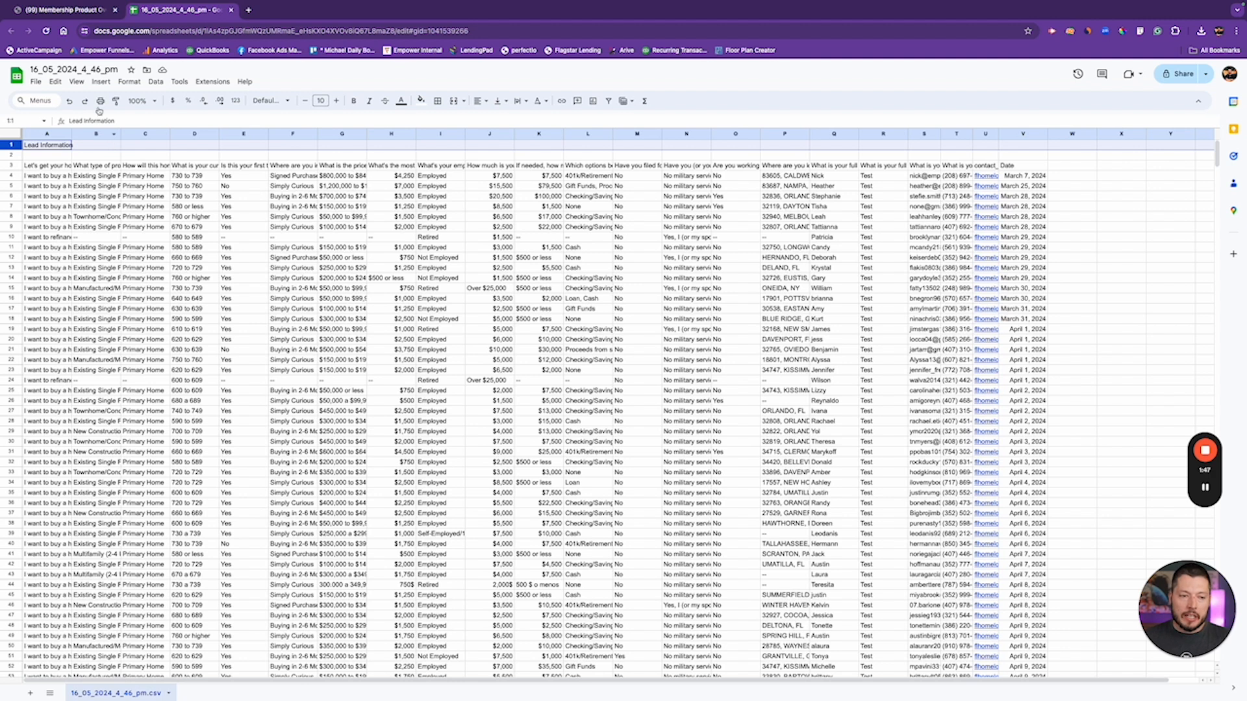
{"action": "left_click", "coordinate": [11, 156]}
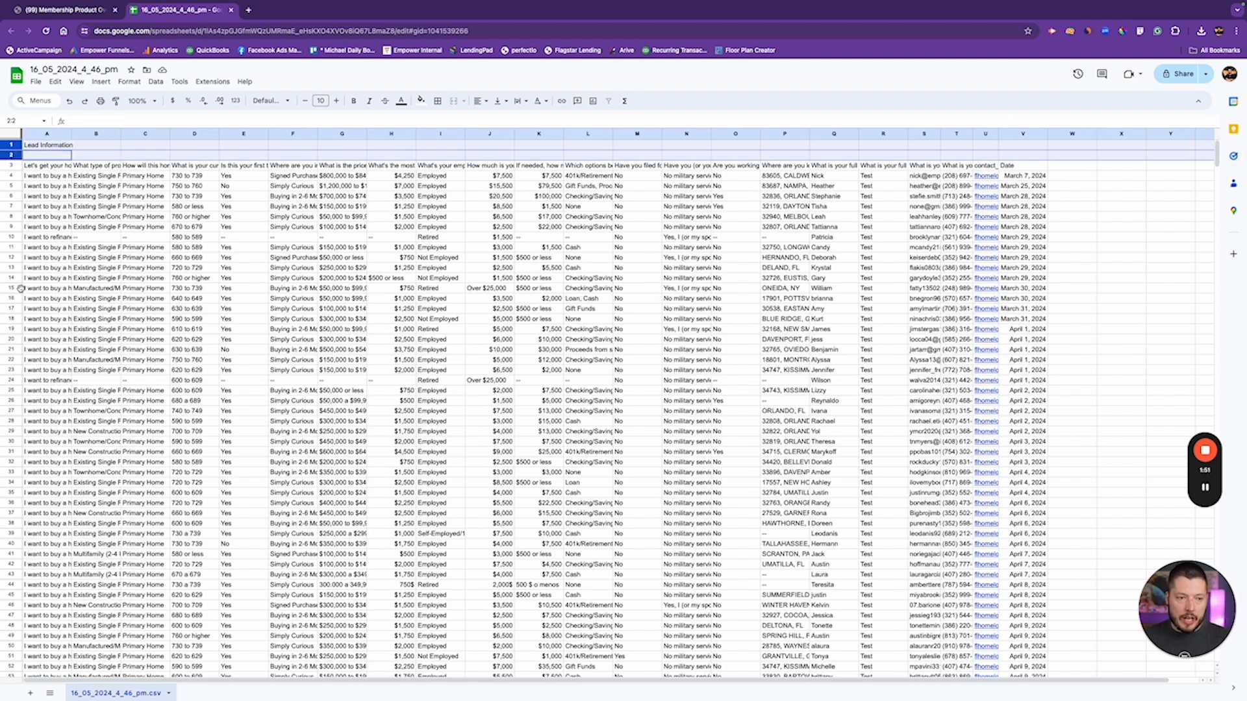
{"action": "right_click", "coordinate": [89, 148]}
{"action": "left_click", "coordinate": [12, 144]}
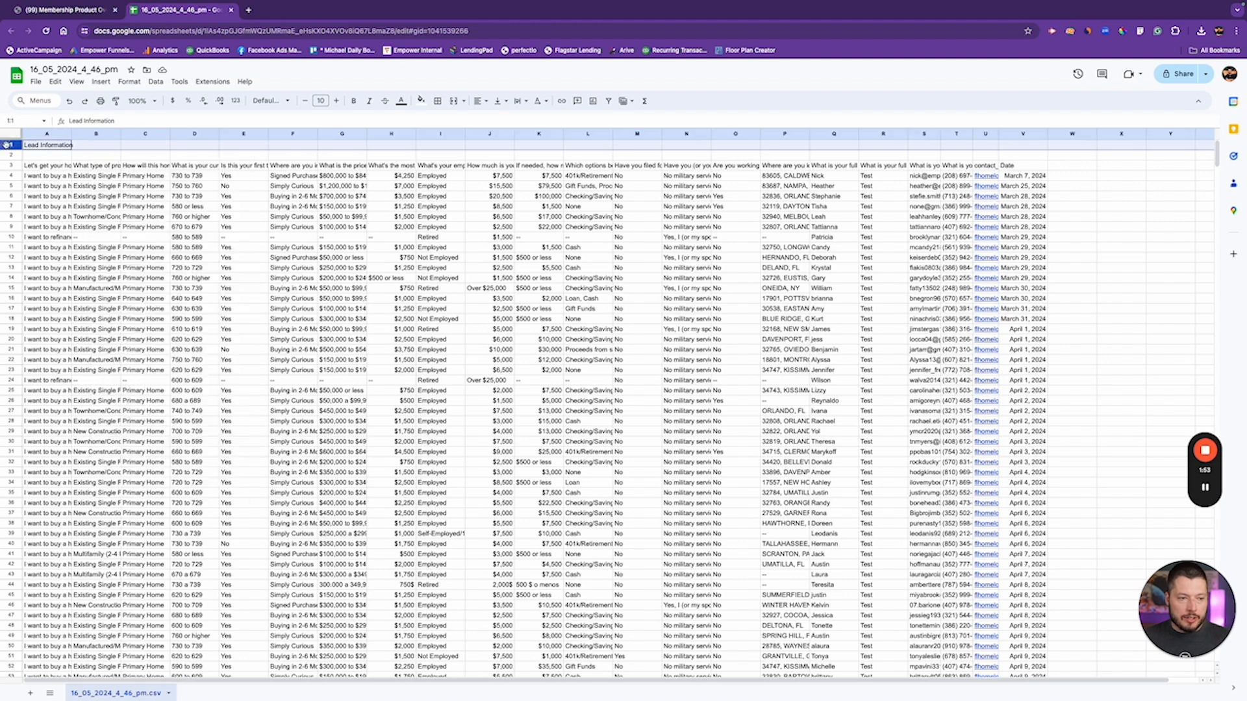
{"action": "left_click", "coordinate": [11, 156]}
{"action": "right_click", "coordinate": [11, 156]}
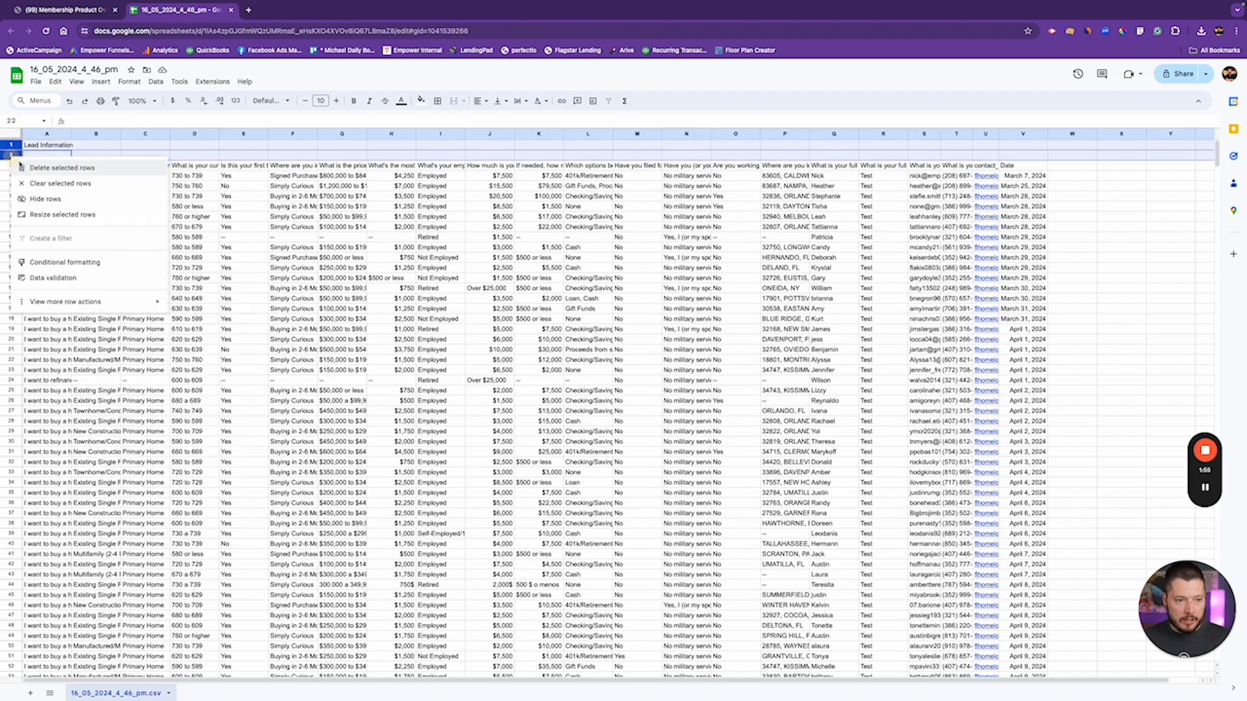
{"action": "left_click", "coordinate": [72, 170]}
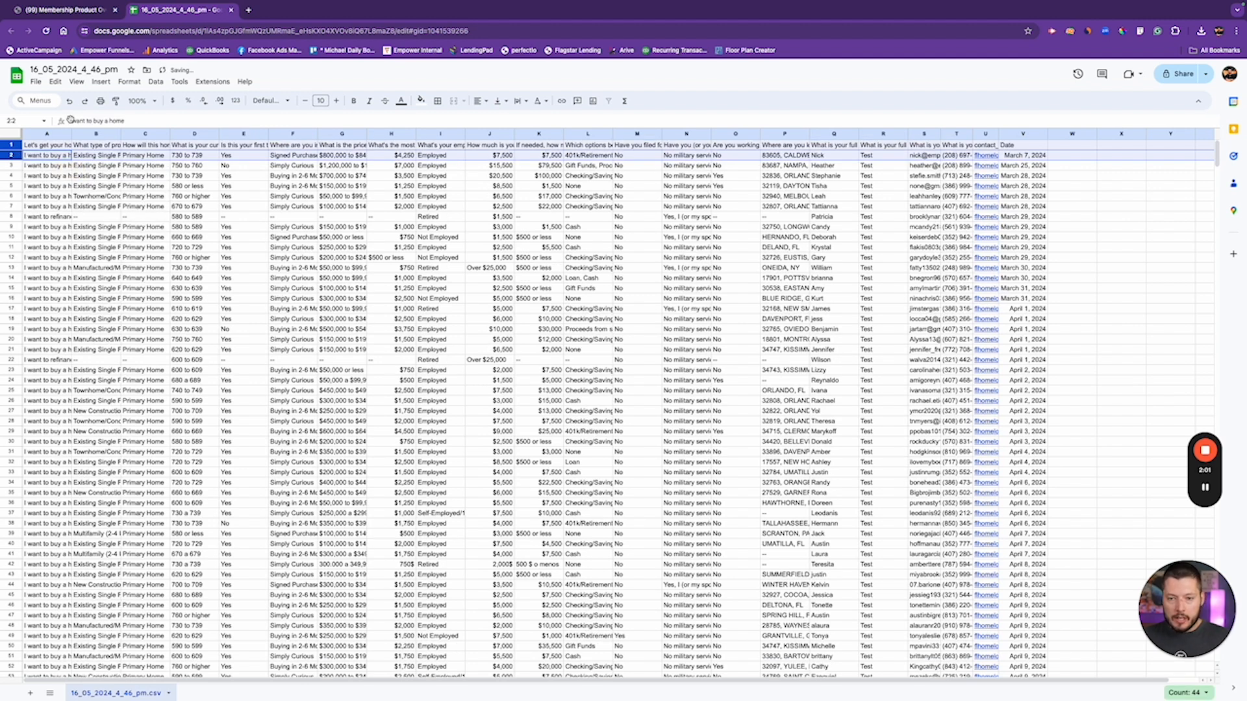
- Make the header row 1 bold and freeze the sheet up to that row
{"action": "left_click", "coordinate": [14, 144]}
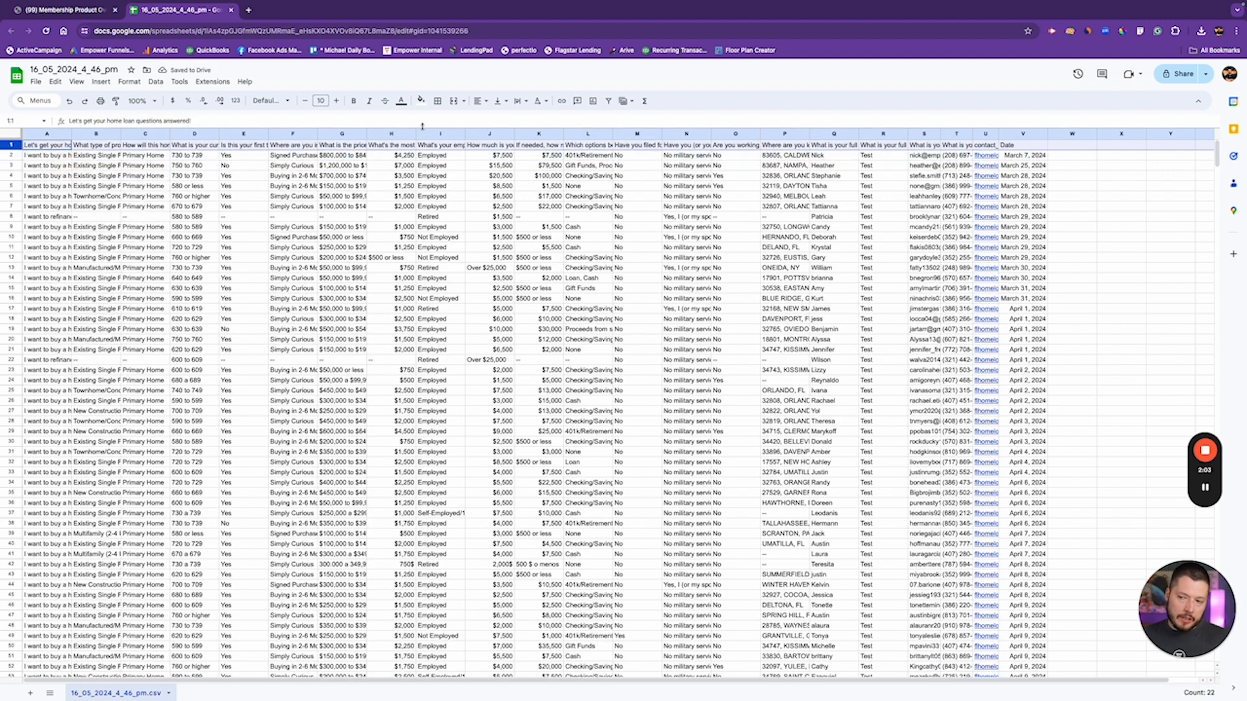
{"action": "key", "text": "ctrl+b"}
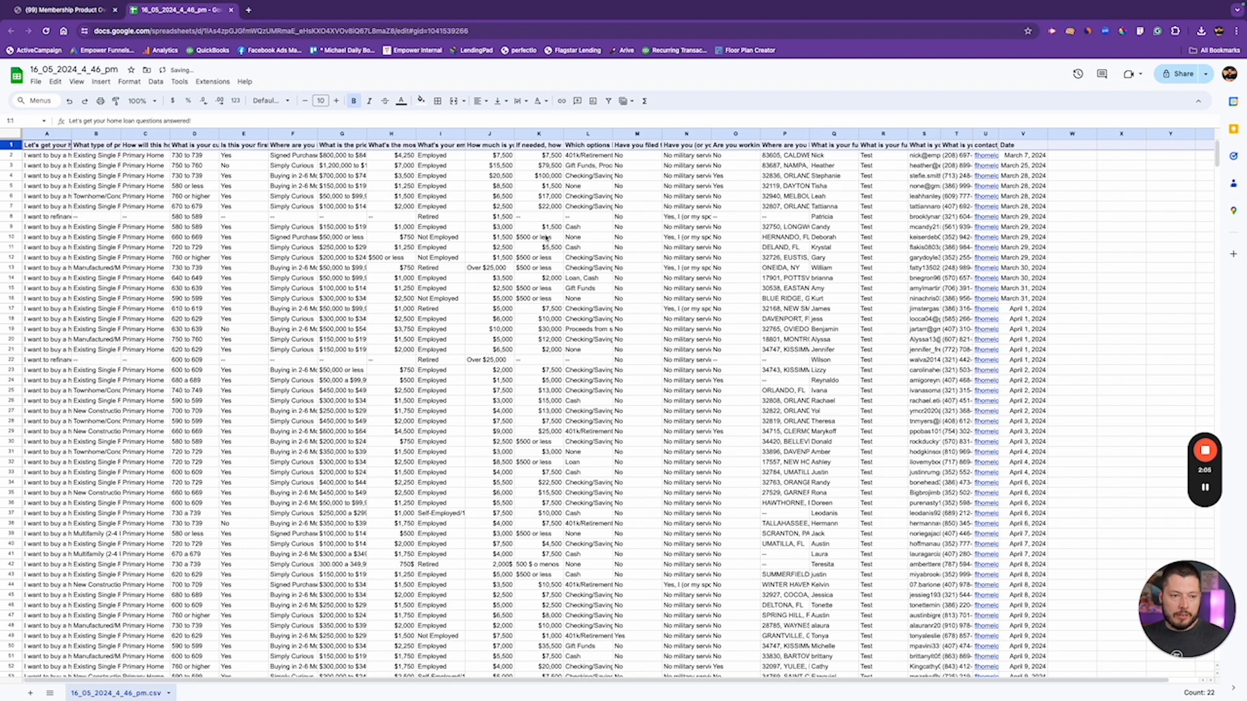
{"action": "right_click", "coordinate": [14, 146]}
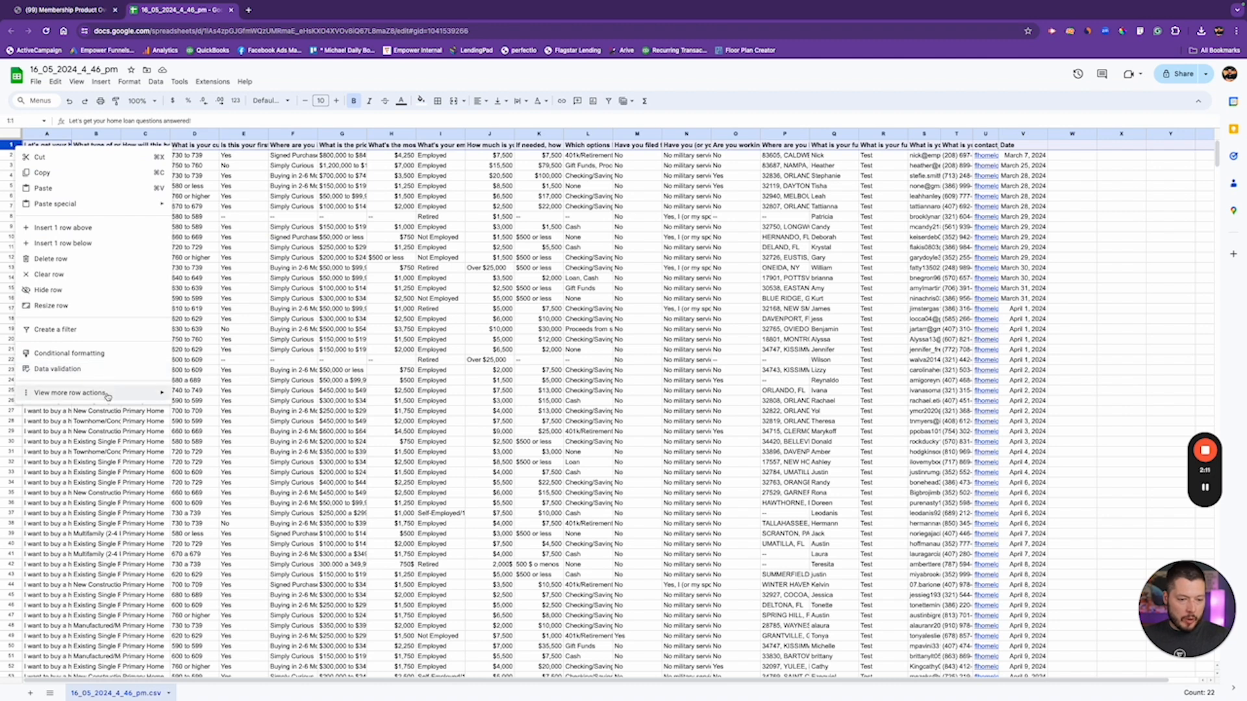
{"action": "mouse_move", "coordinate": [108, 393]}
{"action": "left_click", "coordinate": [207, 396]}
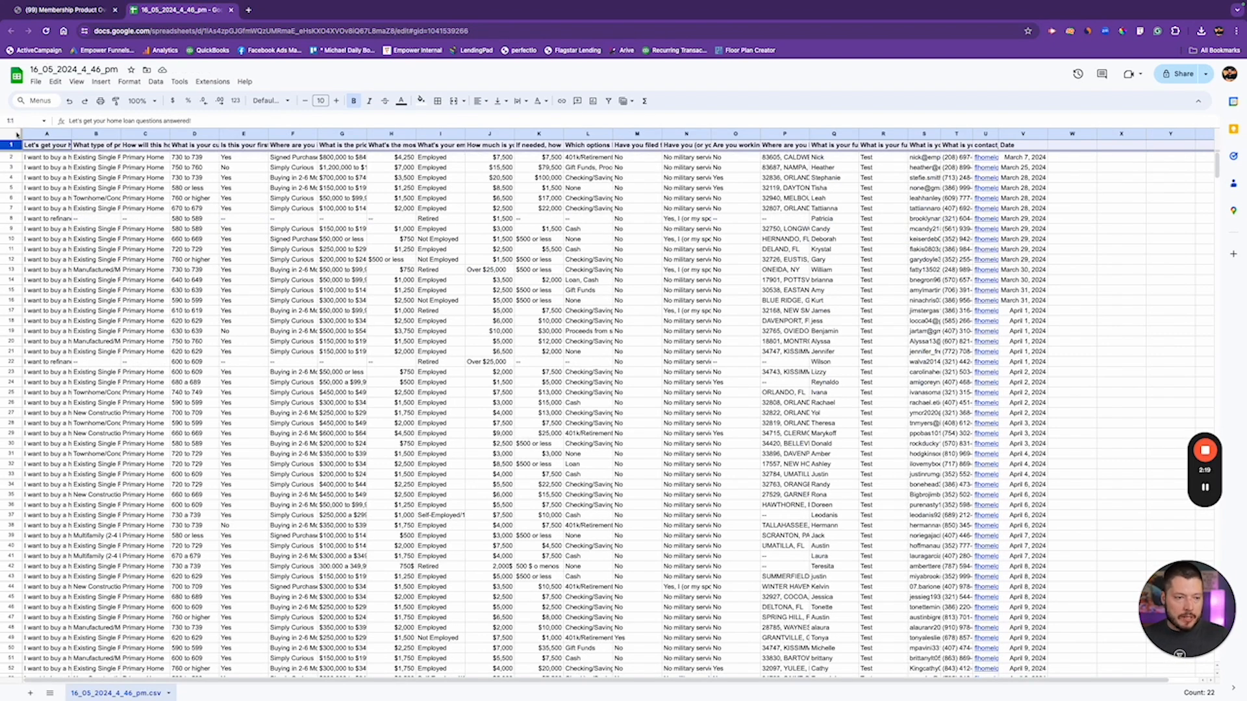
- Widen columns A through E to show more of their header questions and answers
{"action": "left_click_drag", "start_coordinate": [71, 134], "coordinate": [532, 134]}
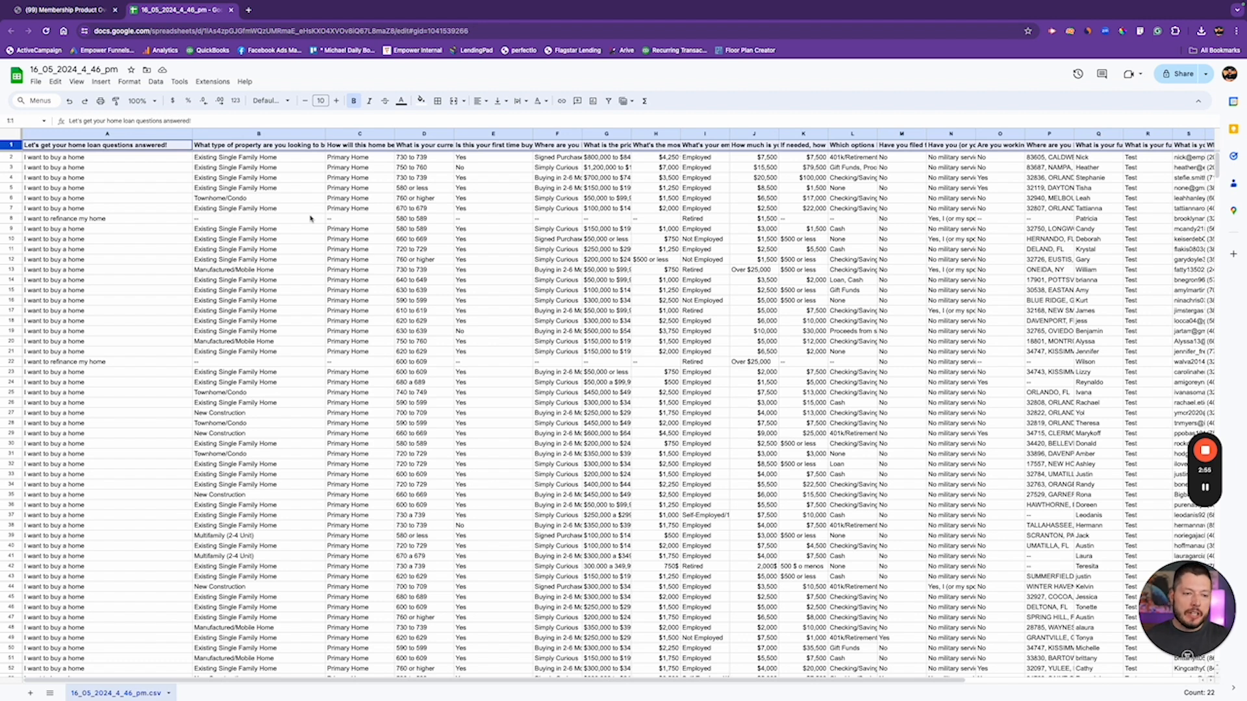
{"action": "left_click", "coordinate": [56, 148]}
{"action": "scroll", "coordinate": [54, 148], "scroll_direction": "down", "scroll_amount": 1}
{"action": "scroll", "coordinate": [53, 173], "scroll_direction": "up", "scroll_amount": 1}
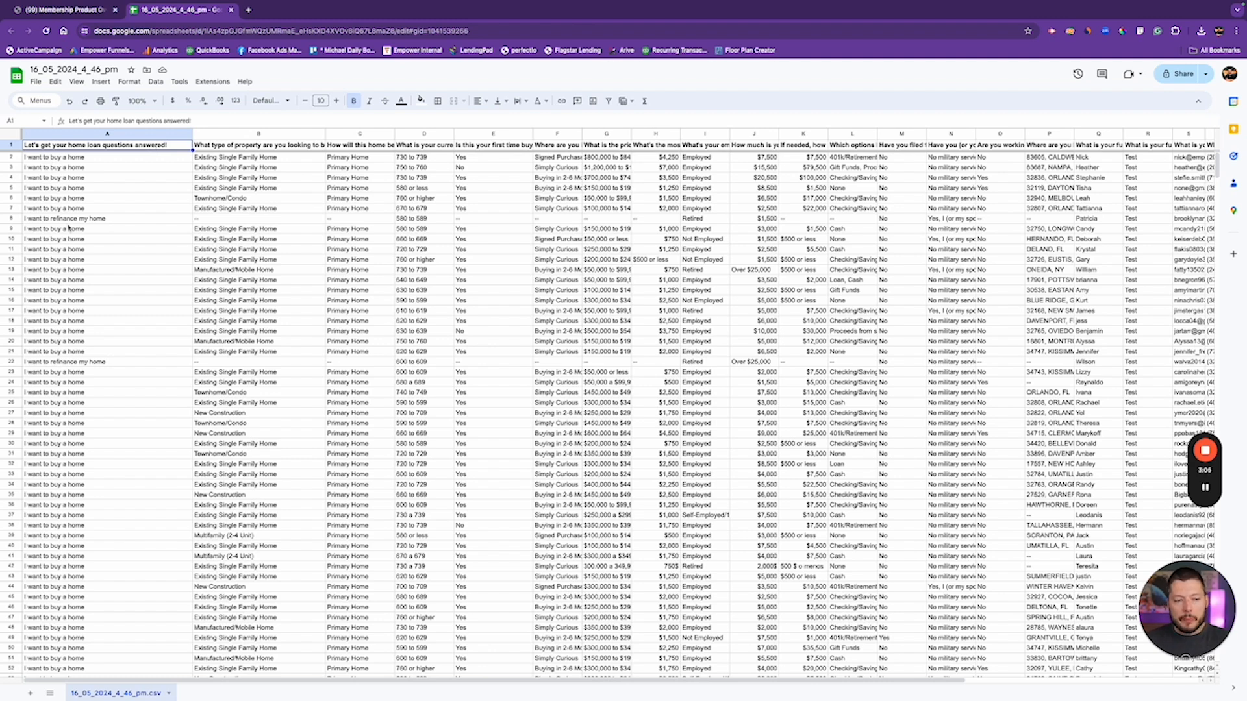
- Examine the home loan answers in column A and the unanswered fields of the refinance lead in row 22
{"action": "scroll", "coordinate": [84, 249], "scroll_direction": "down", "scroll_amount": 20}
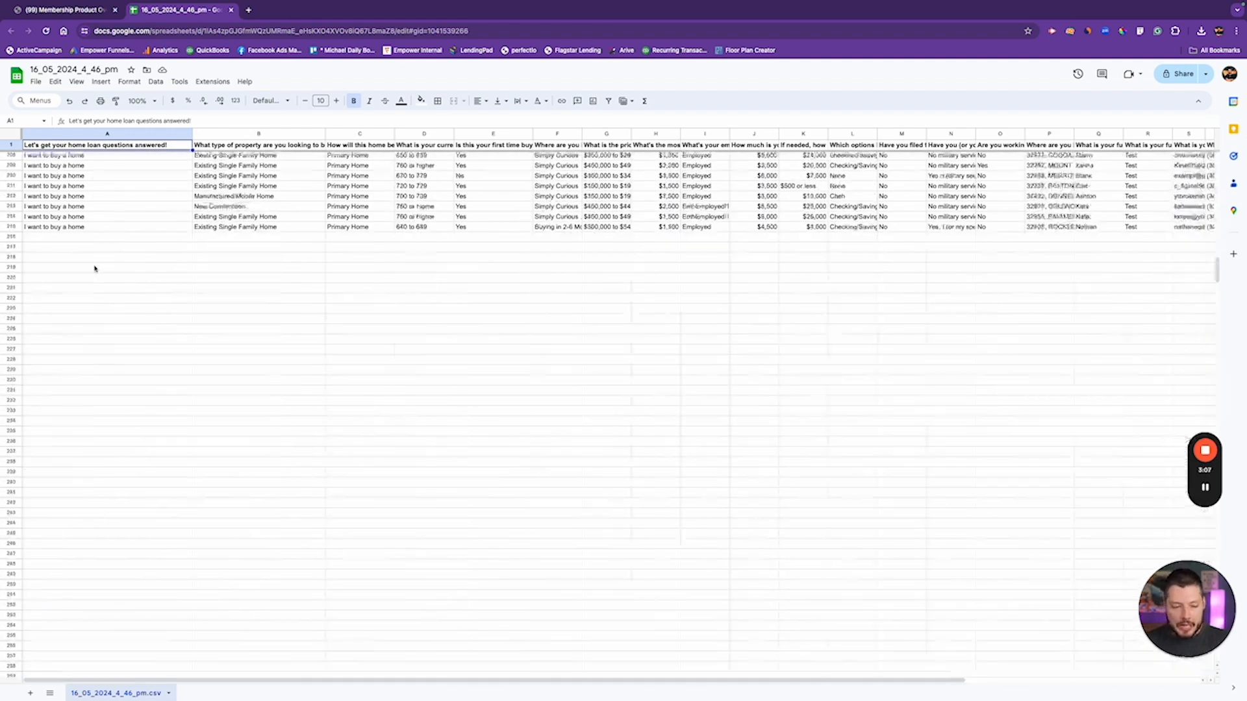
{"action": "scroll", "coordinate": [95, 268], "scroll_direction": "up", "scroll_amount": 20}
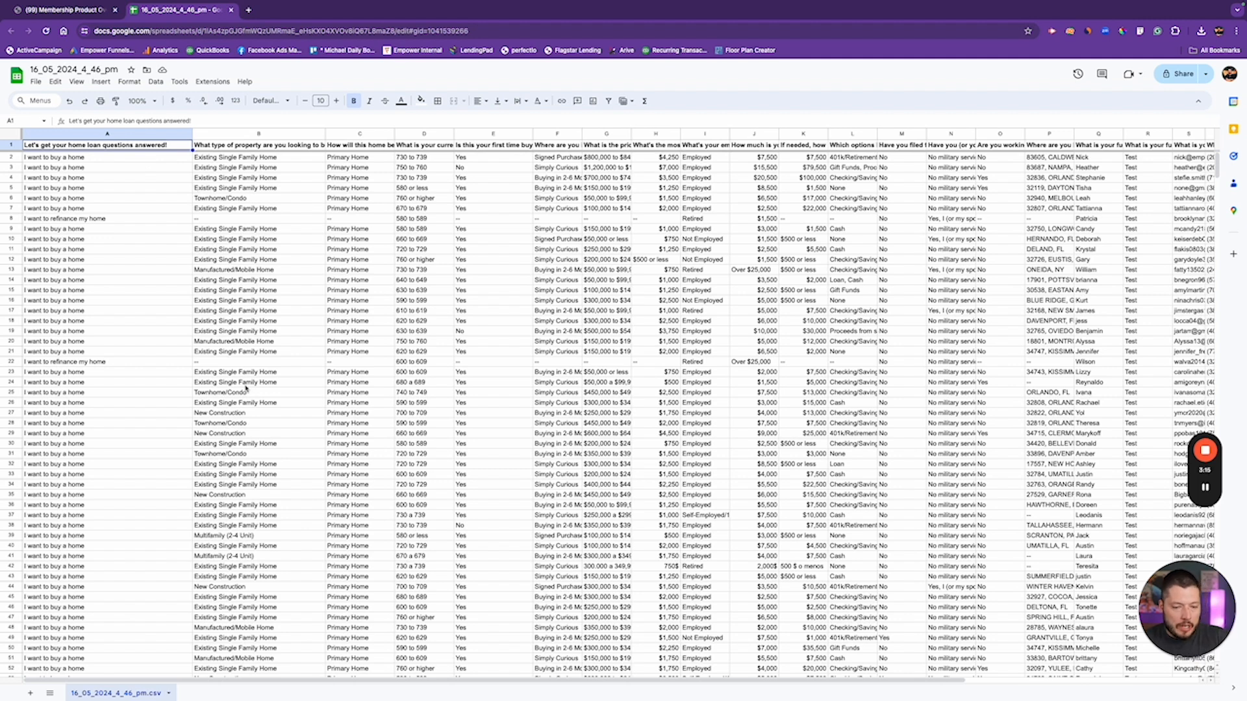
{"action": "left_click", "coordinate": [214, 363]}
{"action": "left_click", "coordinate": [347, 362]}
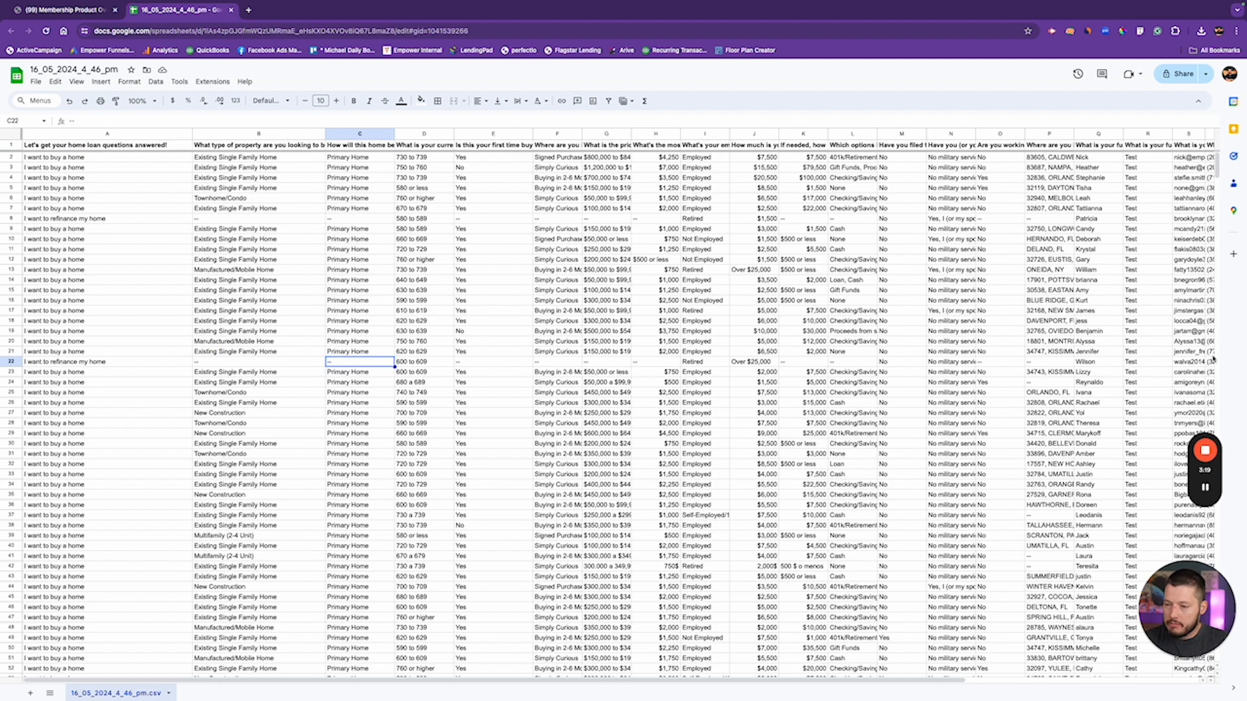
{"action": "scroll", "coordinate": [1140, 358], "scroll_direction": "right", "scroll_amount": 3}
{"action": "scroll", "coordinate": [1141, 357], "scroll_direction": "left", "scroll_amount": 3}
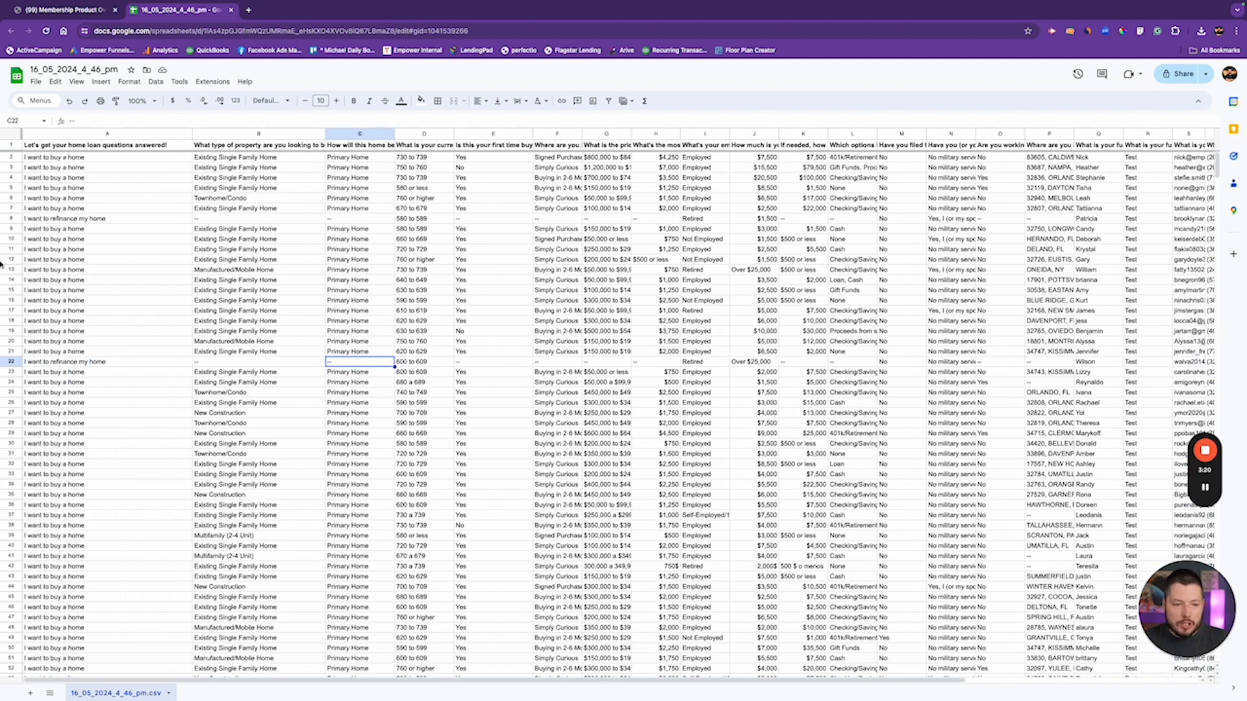
{"action": "left_click", "coordinate": [63, 363]}
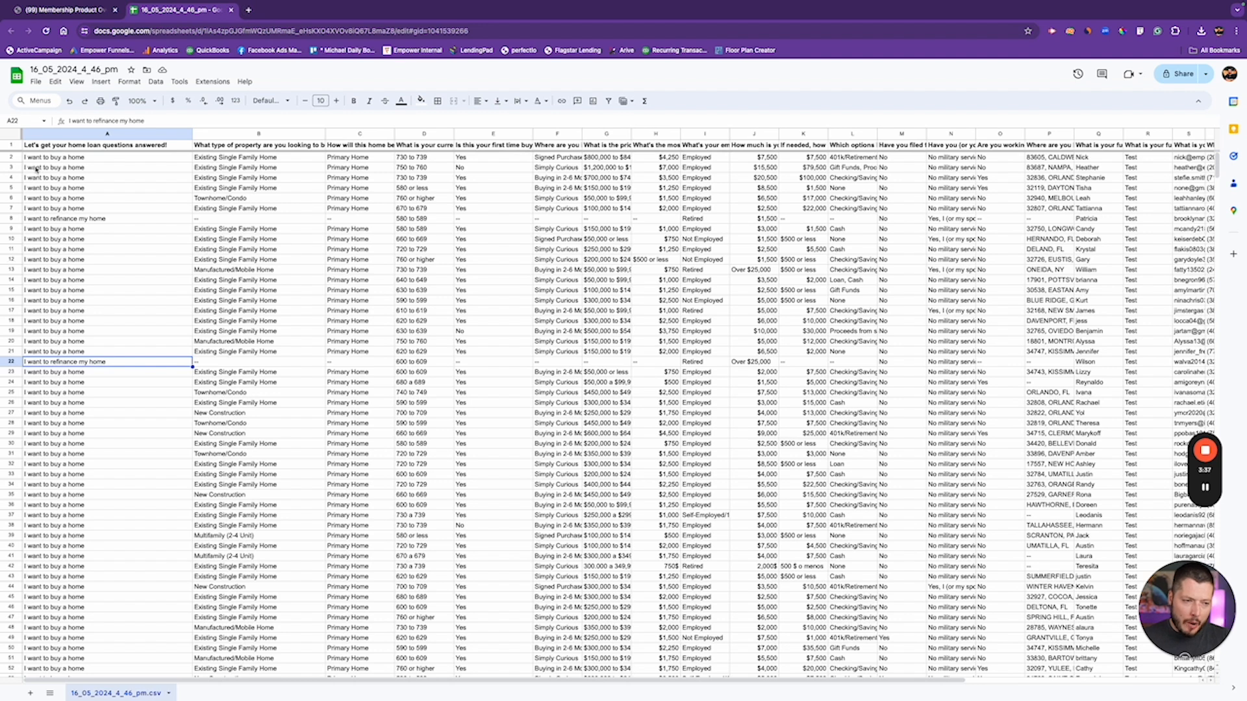
- Replace every "I want to buy a home" with "Purchase" across all sheets using Find and replace
{"action": "left_click", "coordinate": [62, 160]}
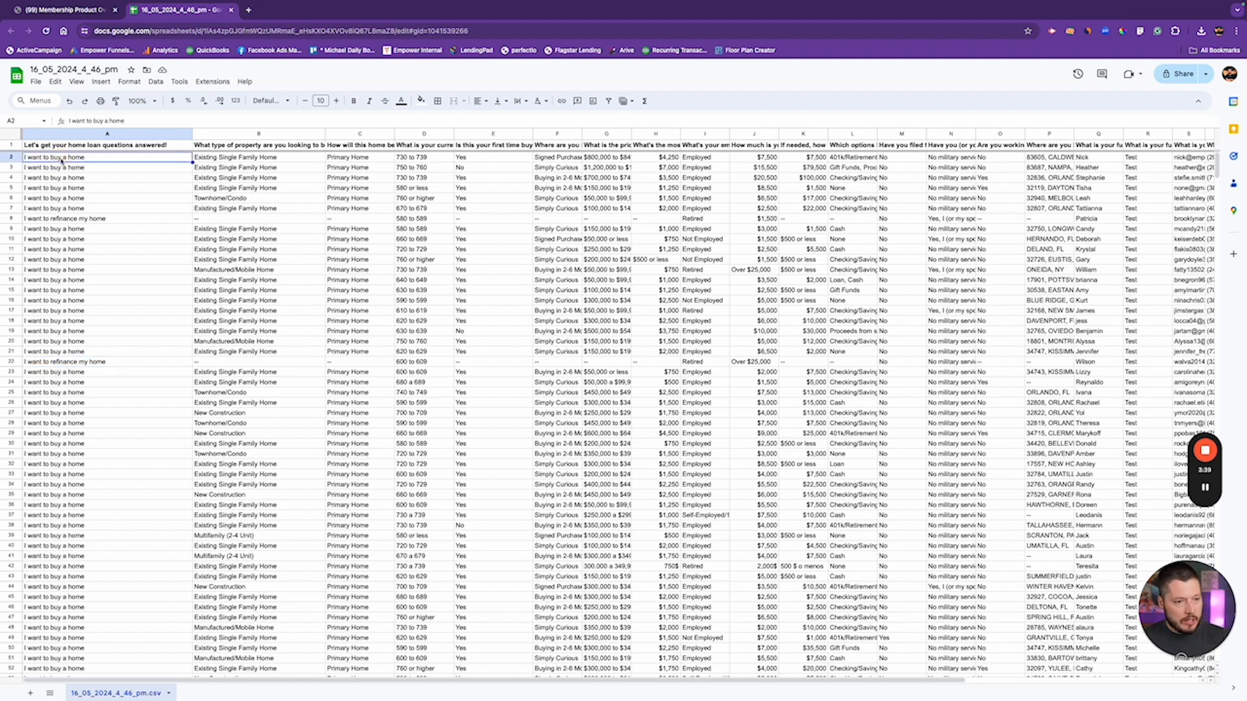
{"action": "key", "text": "ctrl+f"}
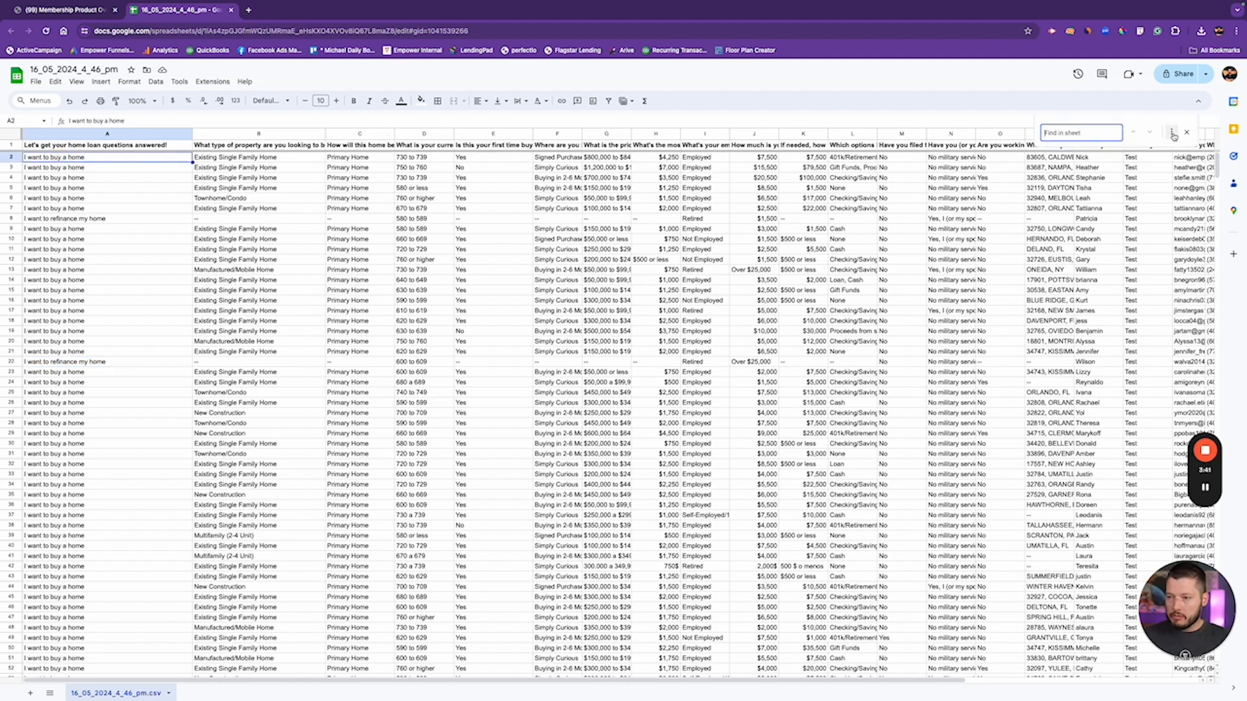
{"action": "type", "text": "ant to buy a home"}
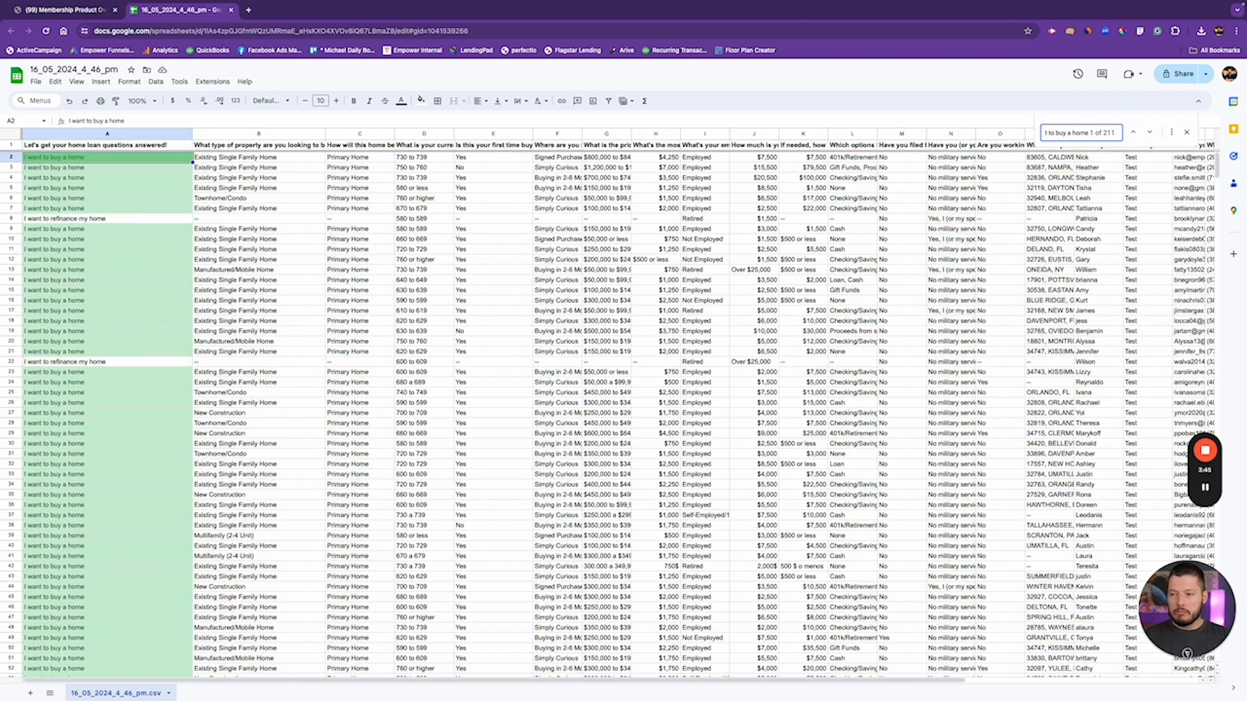
{"action": "key", "text": "Return"}
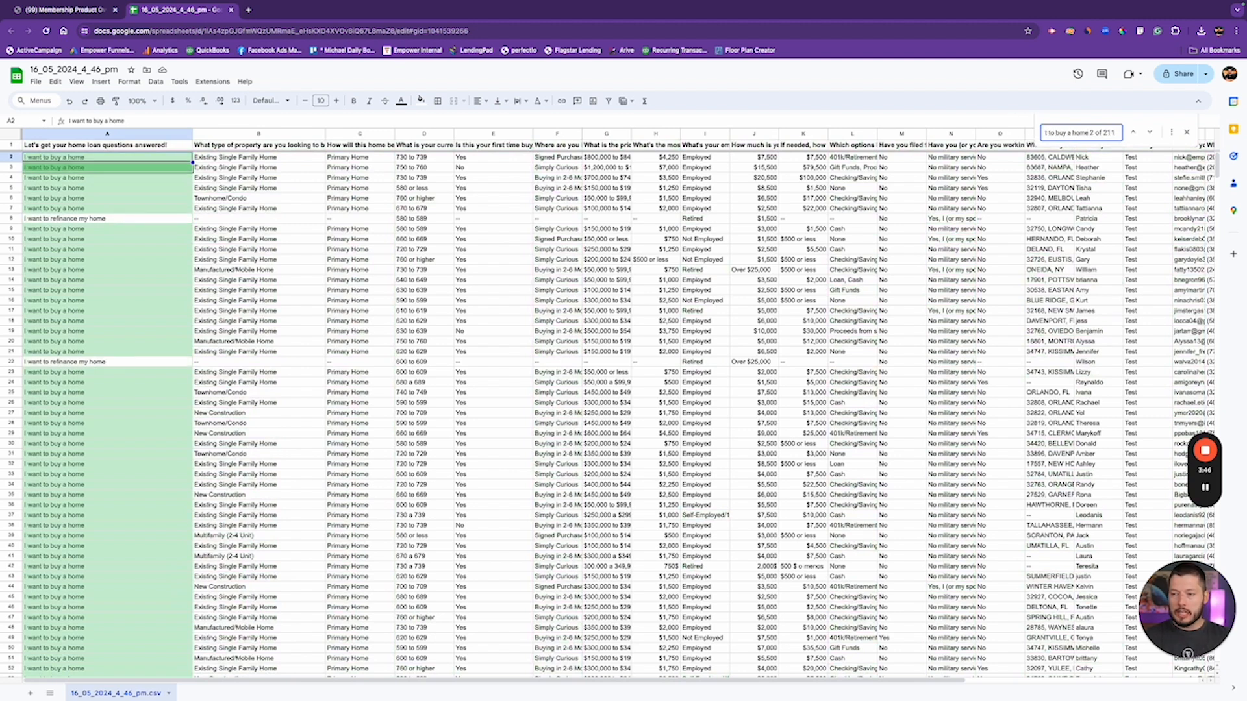
{"action": "left_click", "coordinate": [1172, 131]}
{"action": "left_click", "coordinate": [613, 320]}
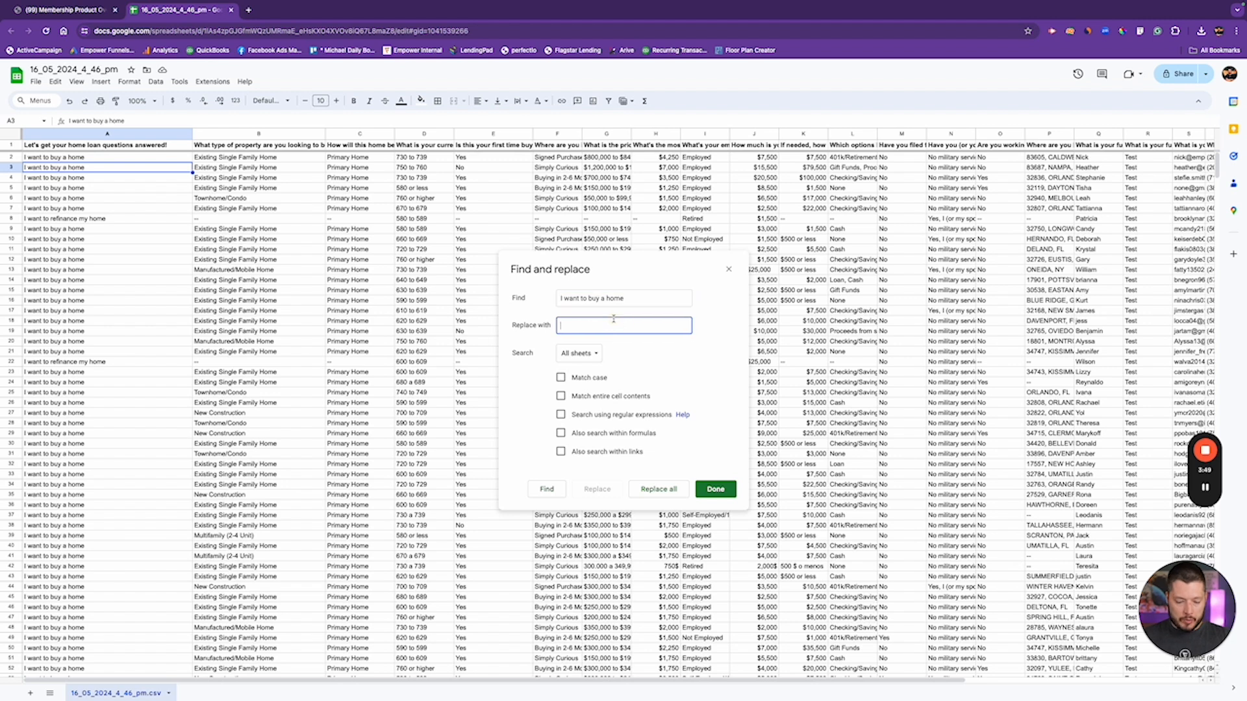
{"action": "type", "text": "Purchase"}
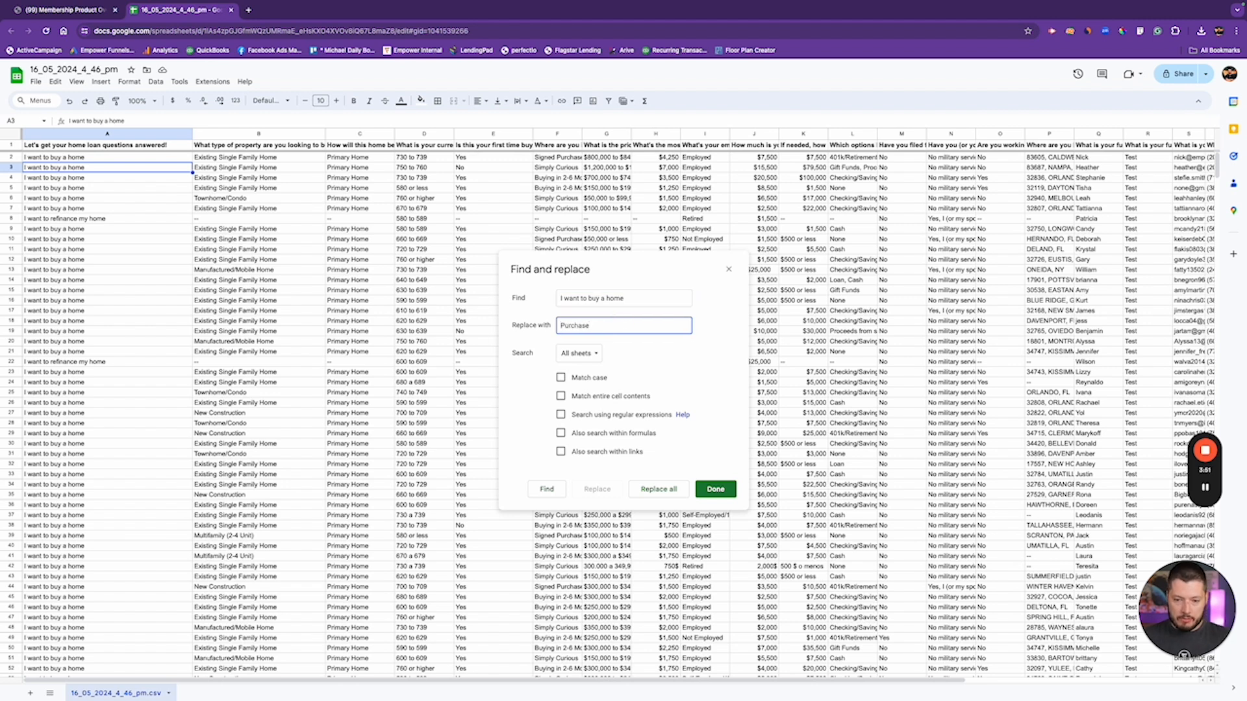
{"action": "left_click", "coordinate": [693, 371]}
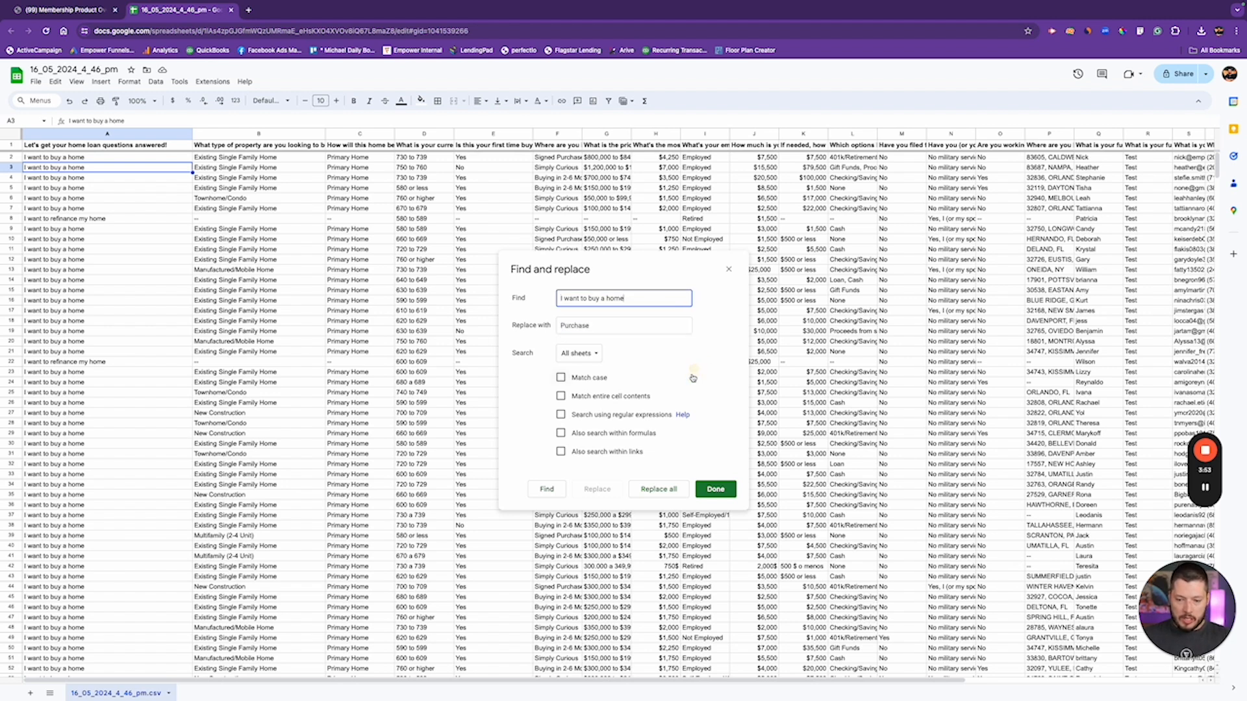
{"action": "left_click", "coordinate": [659, 491]}
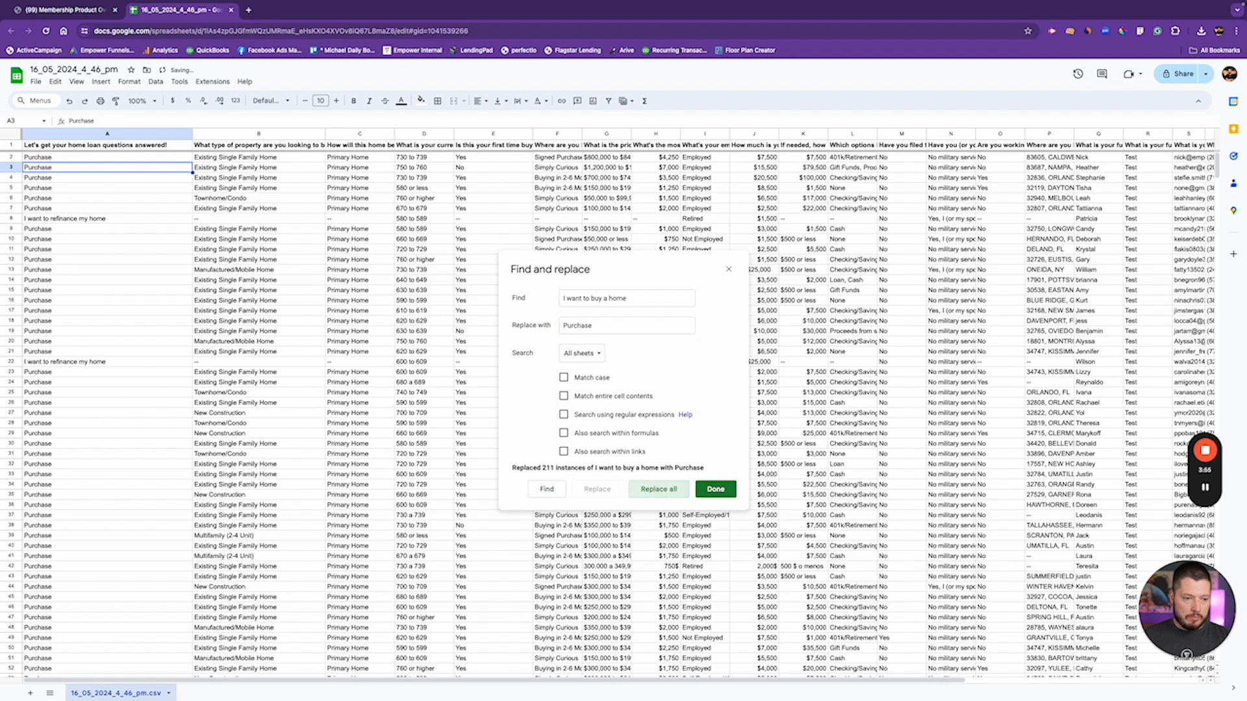
- Replace every "I want to refinance my home" with "Refinance" across all sheets and close Find and replace
{"action": "left_click", "coordinate": [617, 296]}
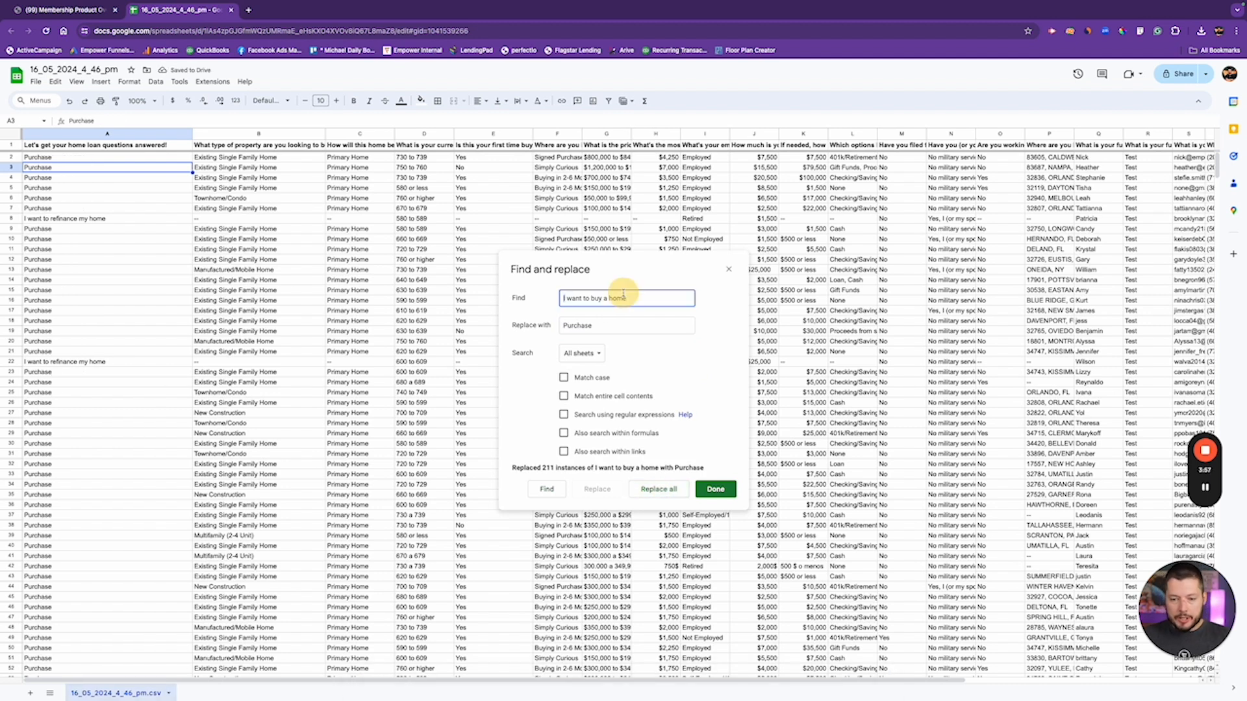
{"action": "triple_click", "coordinate": [621, 299]}
{"action": "key", "text": "BackSpace"}
{"action": "type", "text": "I want to refinance my home"}
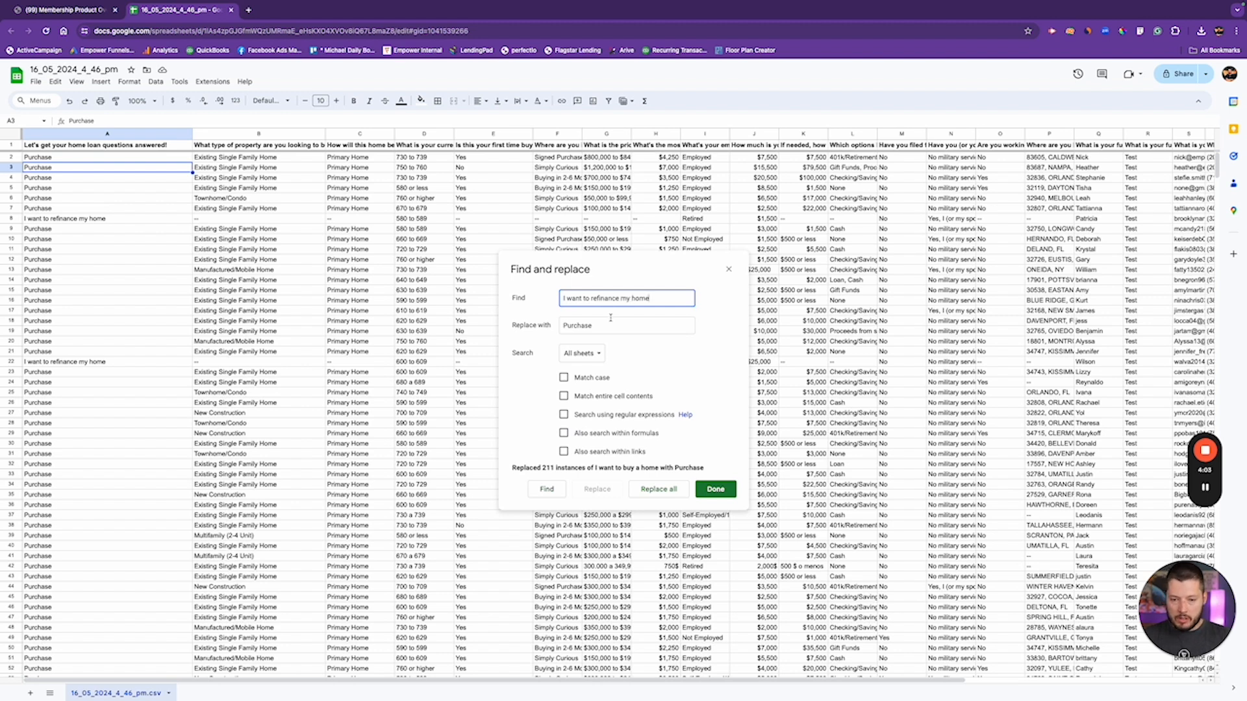
{"action": "key", "text": "Tab"}
{"action": "type", "text": "Refinance"}
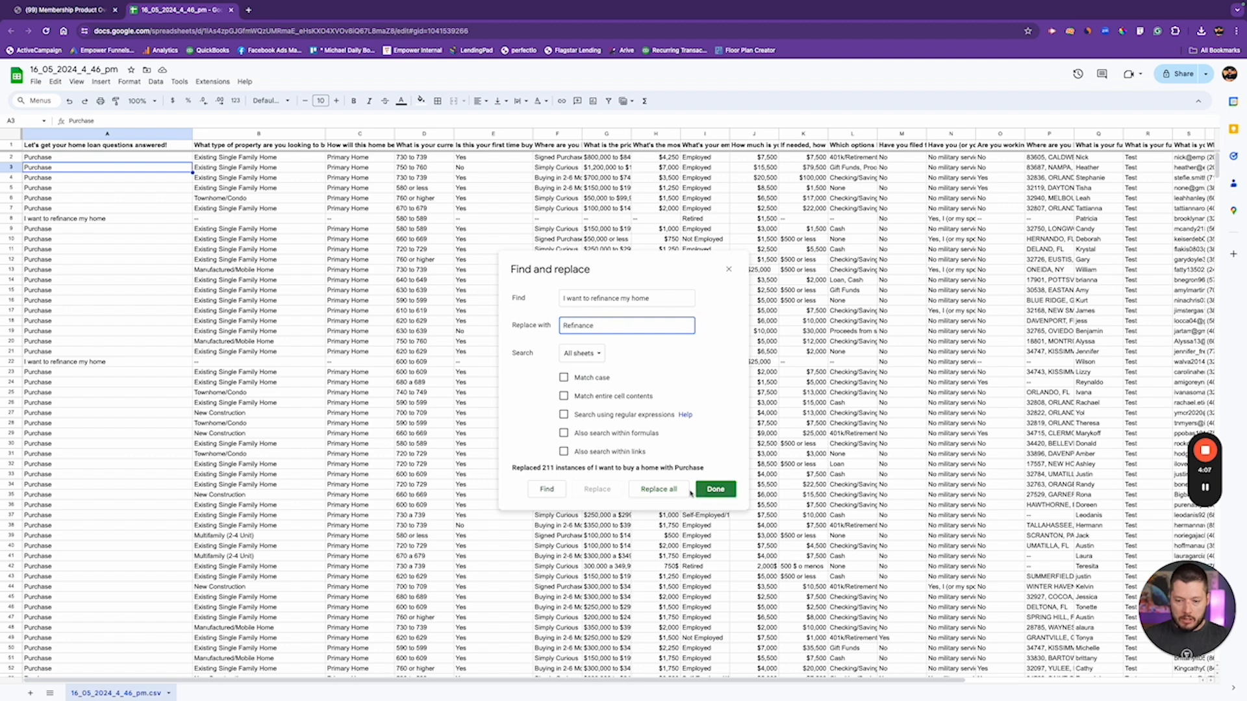
{"action": "left_click", "coordinate": [658, 489]}
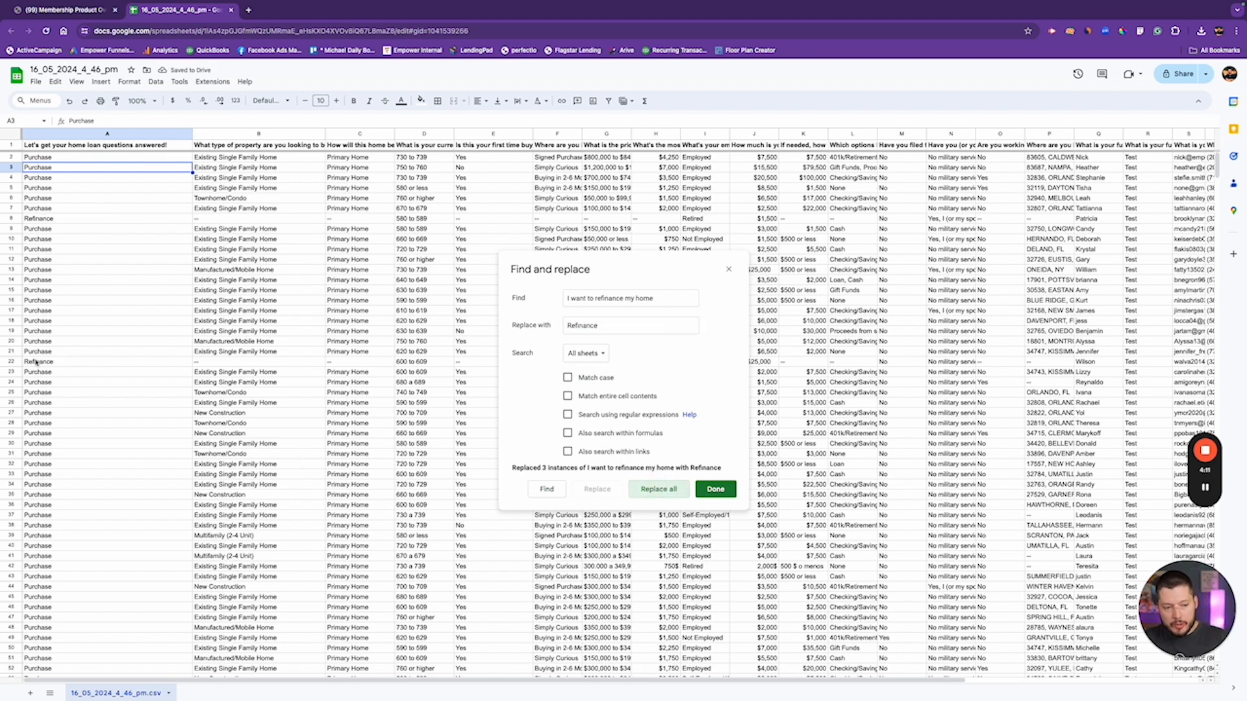
{"action": "scroll", "coordinate": [37, 364], "scroll_direction": "down", "scroll_amount": 20}
{"action": "scroll", "coordinate": [48, 399], "scroll_direction": "up", "scroll_amount": 20}
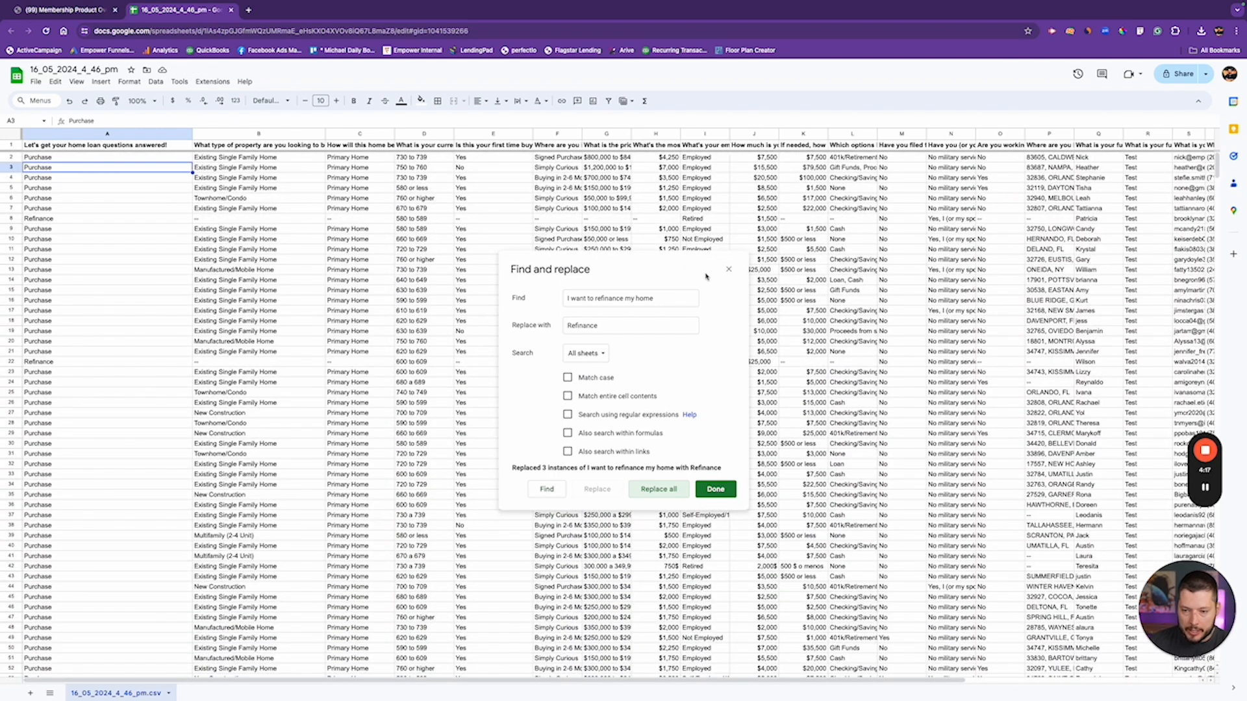
{"action": "left_click", "coordinate": [728, 269]}
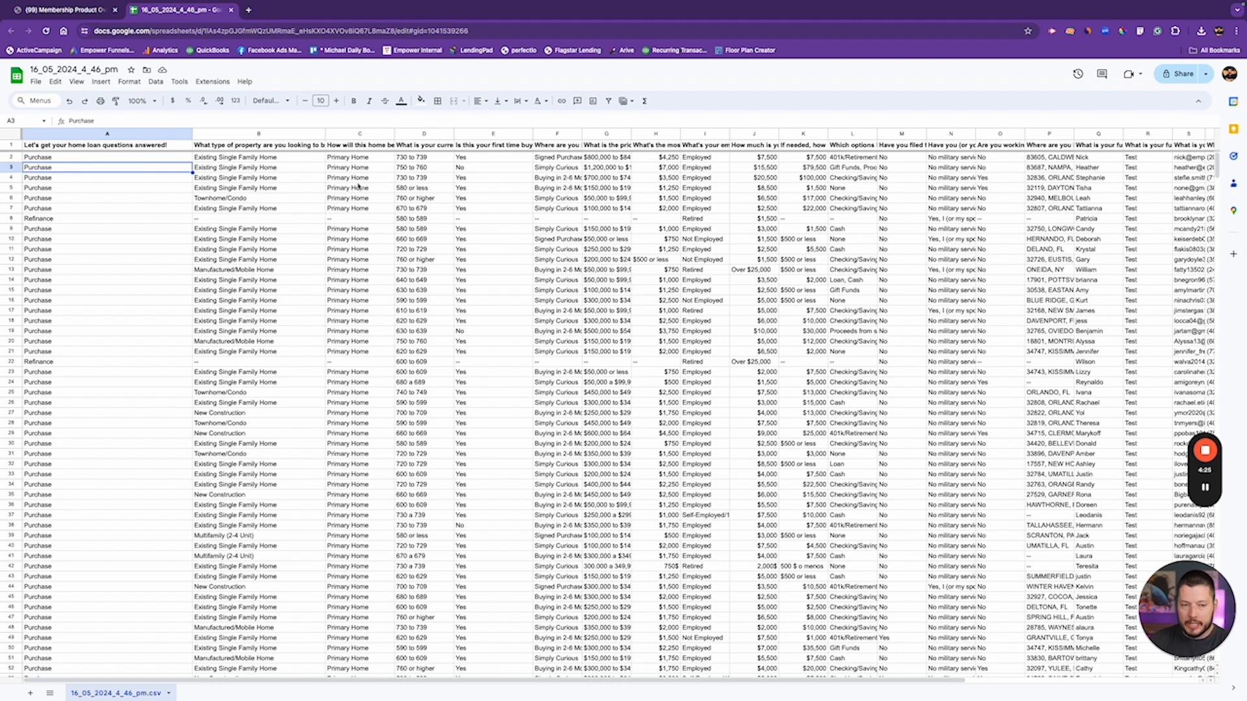
- Shorten the headers in B1 and C1 to "property type" and "property use"
{"action": "left_click", "coordinate": [262, 145]}
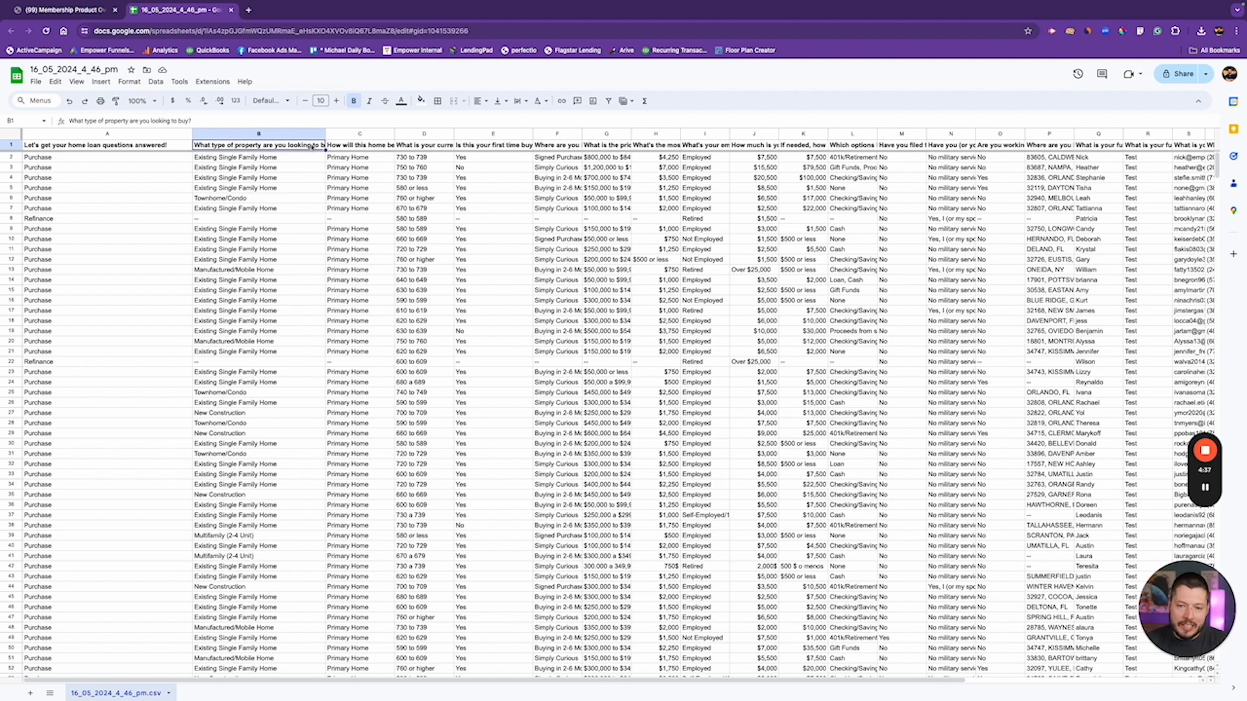
{"action": "left_click", "coordinate": [349, 146]}
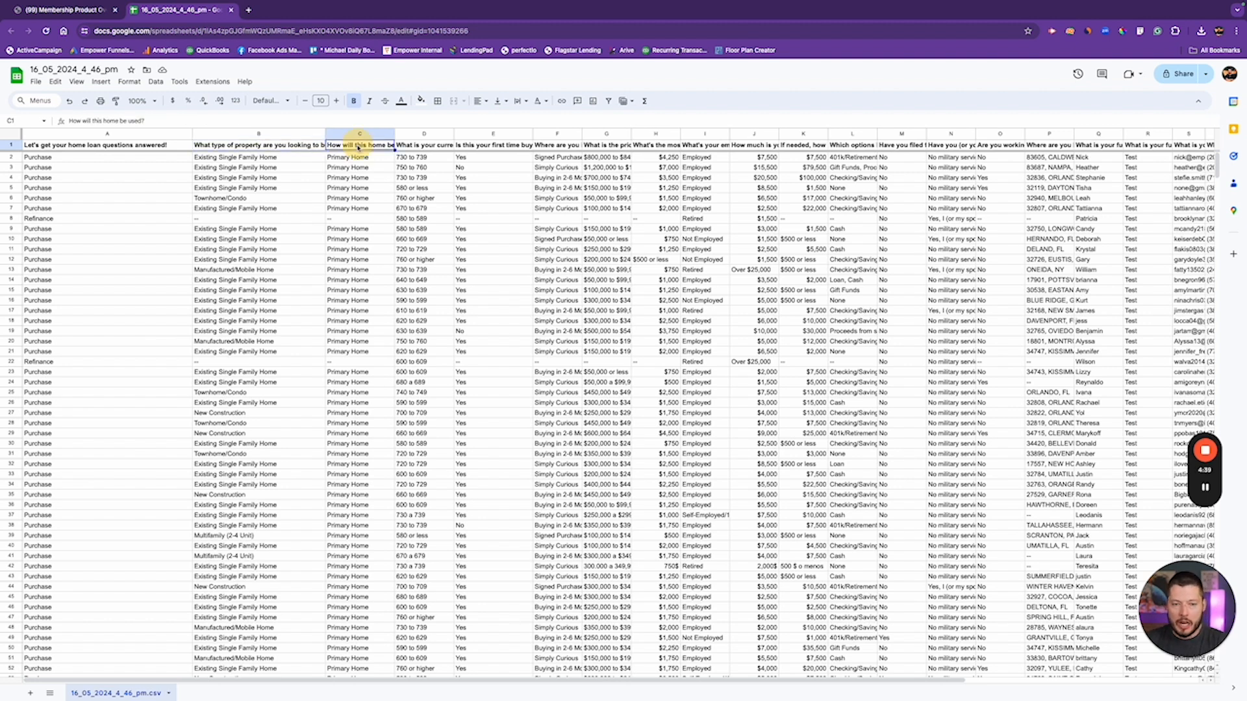
{"action": "left_click", "coordinate": [430, 149]}
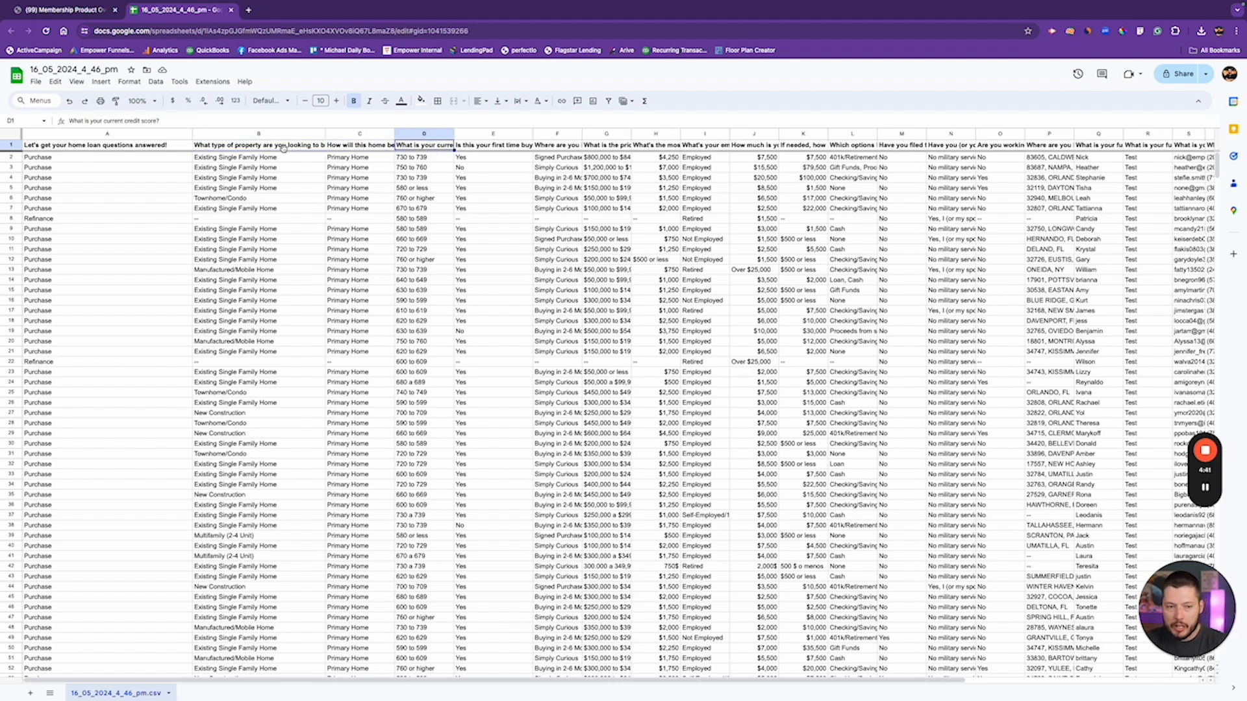
{"action": "left_click", "coordinate": [260, 147]}
{"action": "type", "text": "property type"}
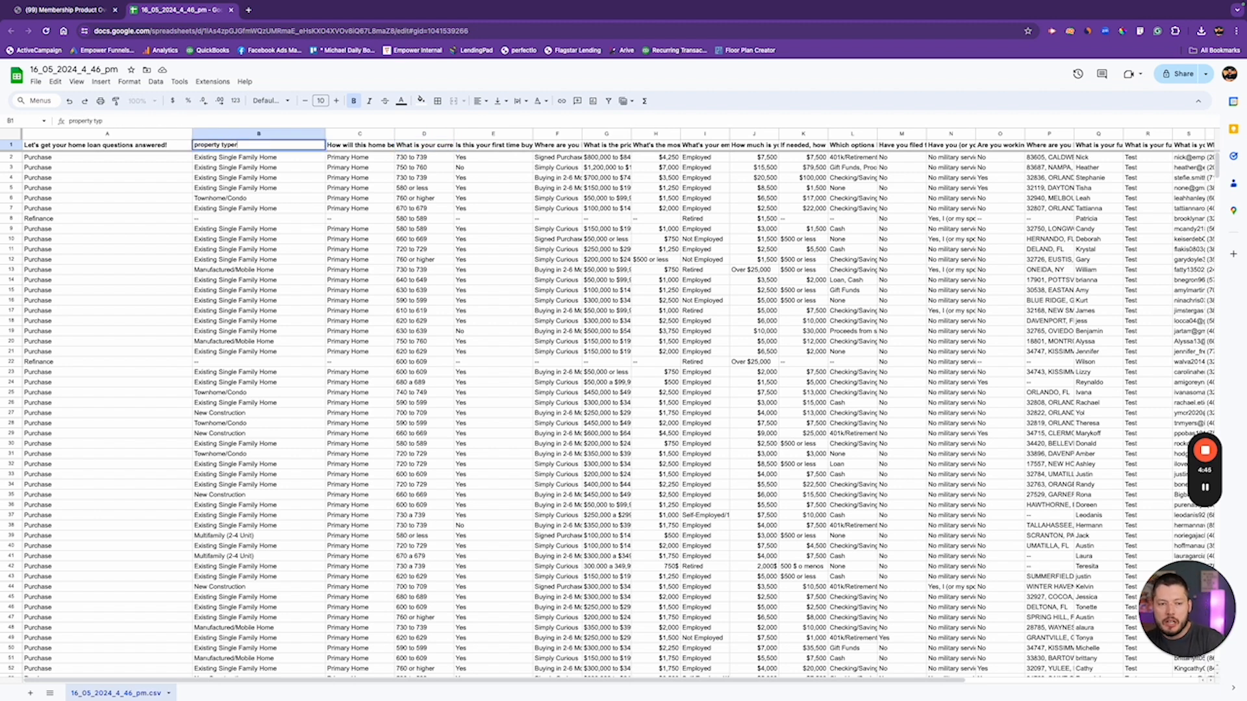
{"action": "key", "text": "Tab"}
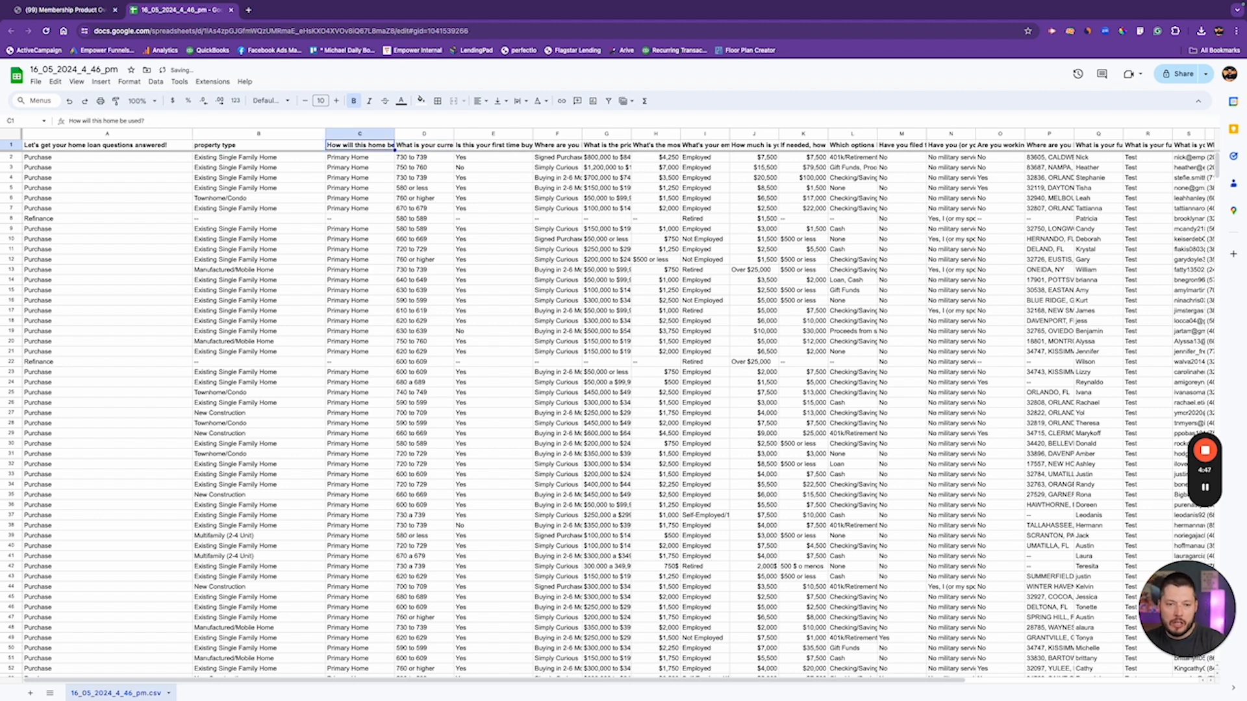
{"action": "type", "text": "prop"}
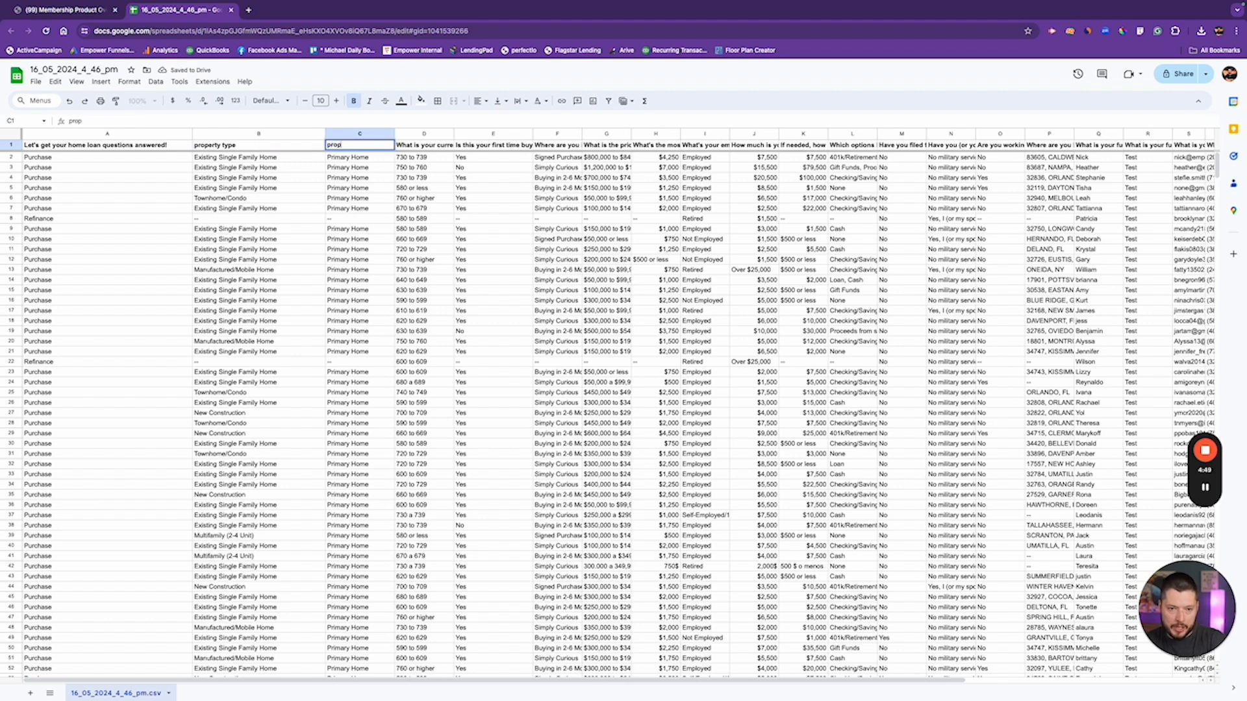
{"action": "type", "text": "erty use"}
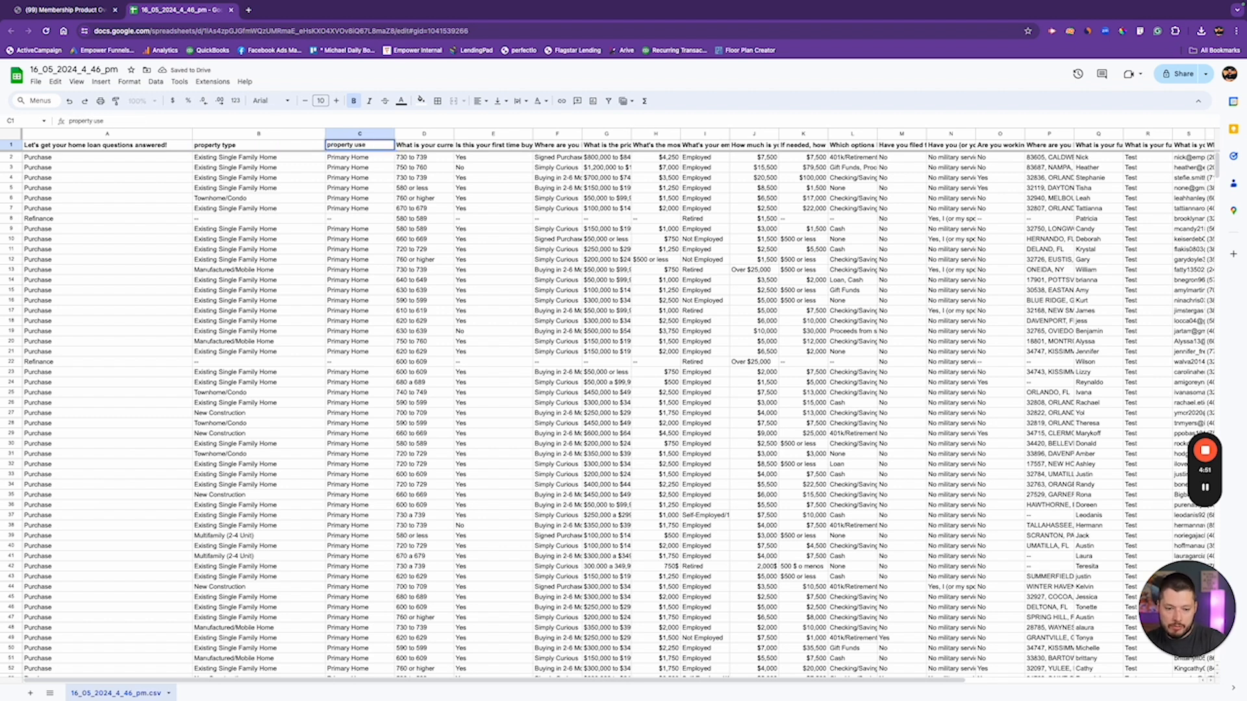
{"action": "key", "text": "Return"}
- Shorten the credit score and first home purchase questions in D1 and E1 to "credit score" and "first time buyer?"
{"action": "scroll", "coordinate": [264, 361], "scroll_direction": "down", "scroll_amount": 10}
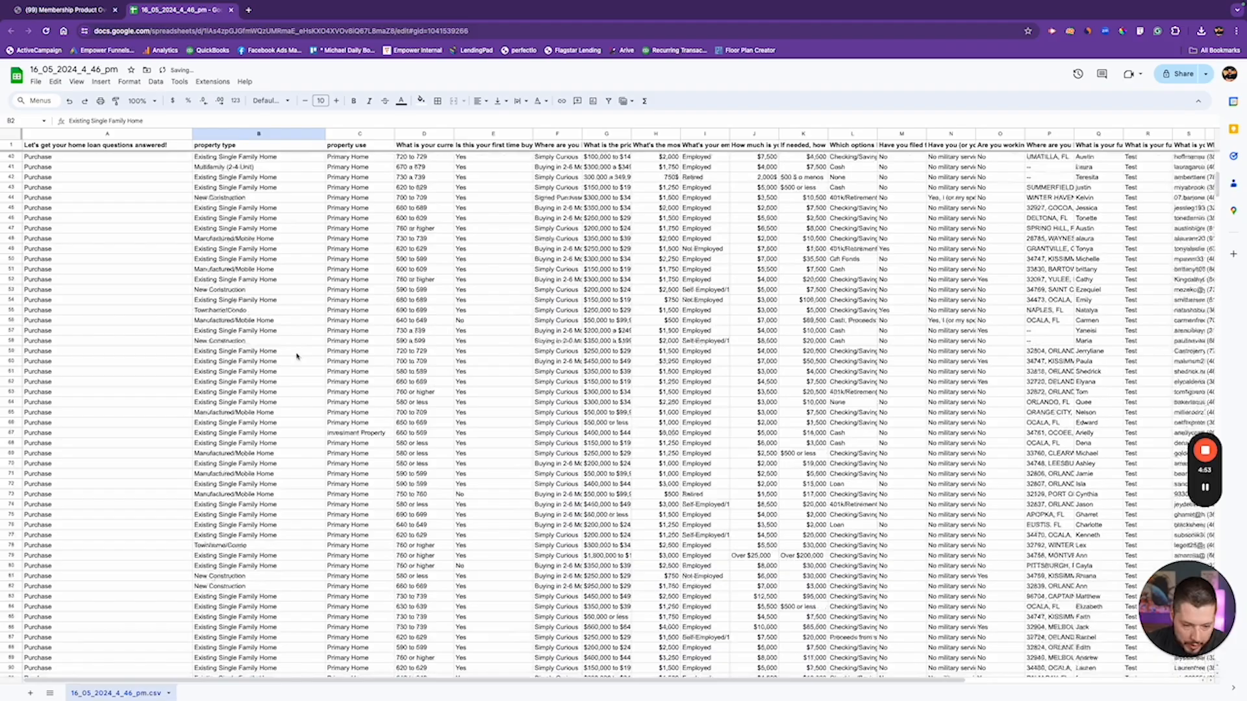
{"action": "scroll", "coordinate": [297, 355], "scroll_direction": "down", "scroll_amount": 15}
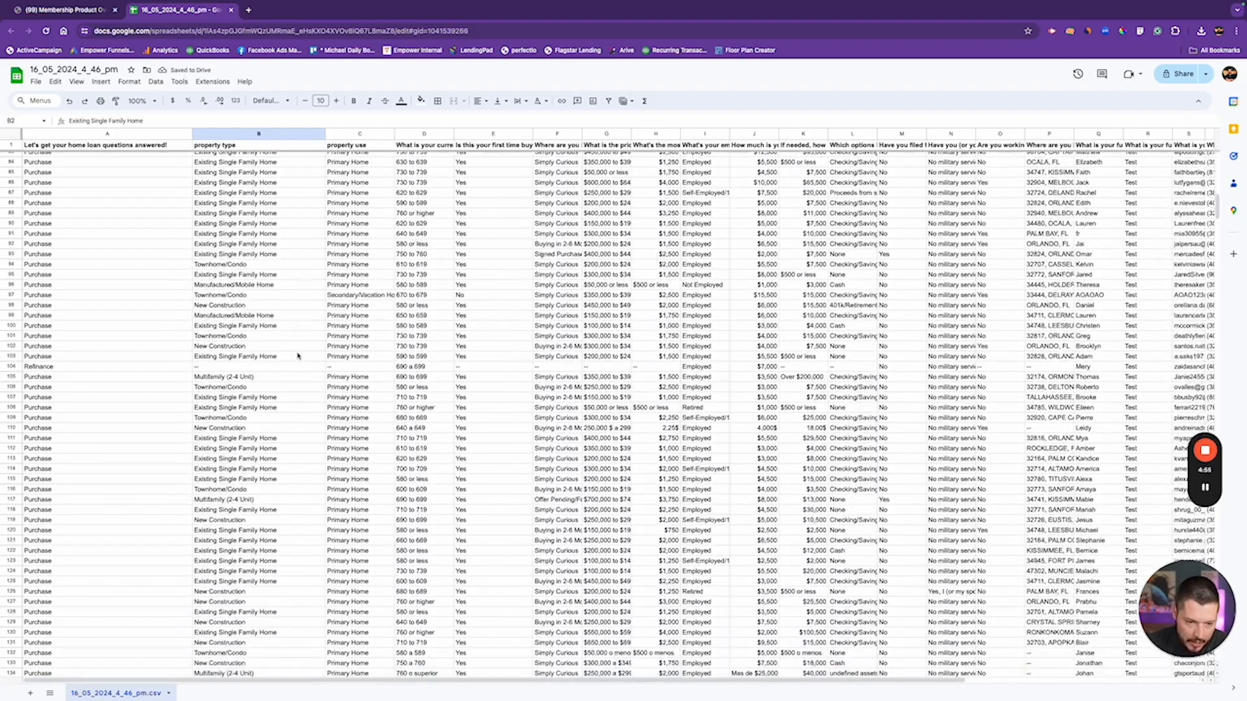
{"action": "scroll", "coordinate": [298, 356], "scroll_direction": "down", "scroll_amount": 9}
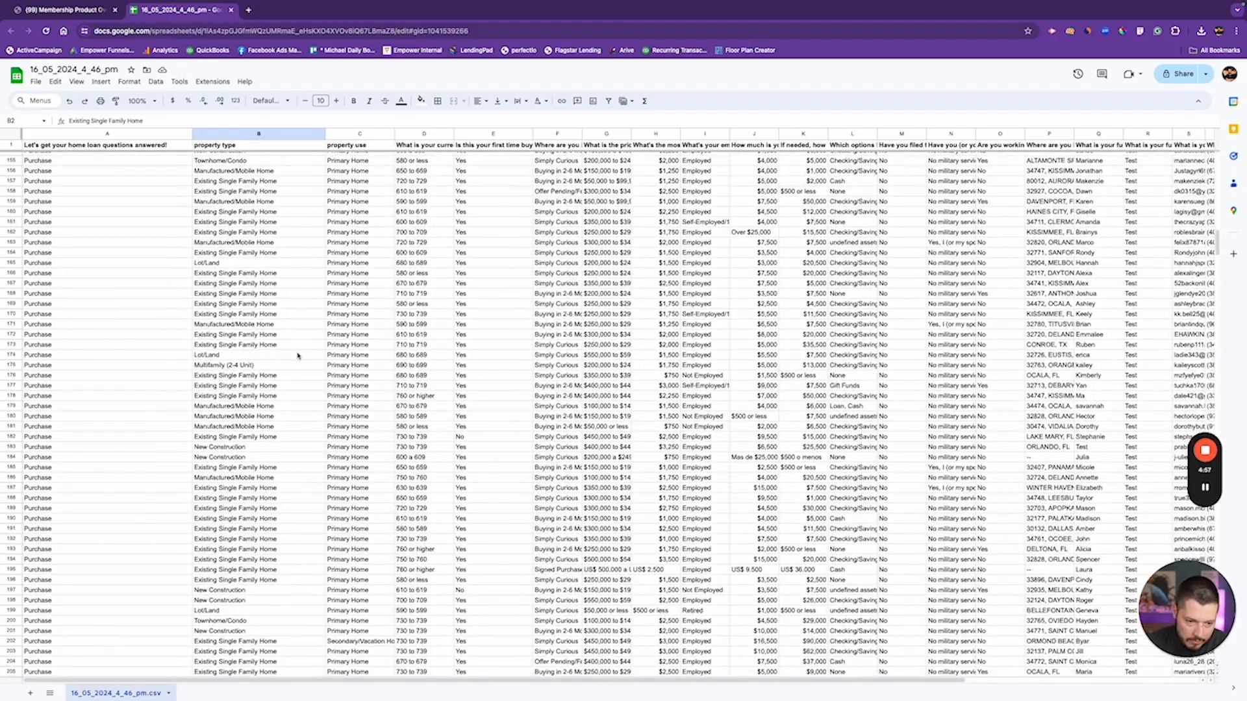
{"action": "scroll", "coordinate": [297, 355], "scroll_direction": "up", "scroll_amount": 20}
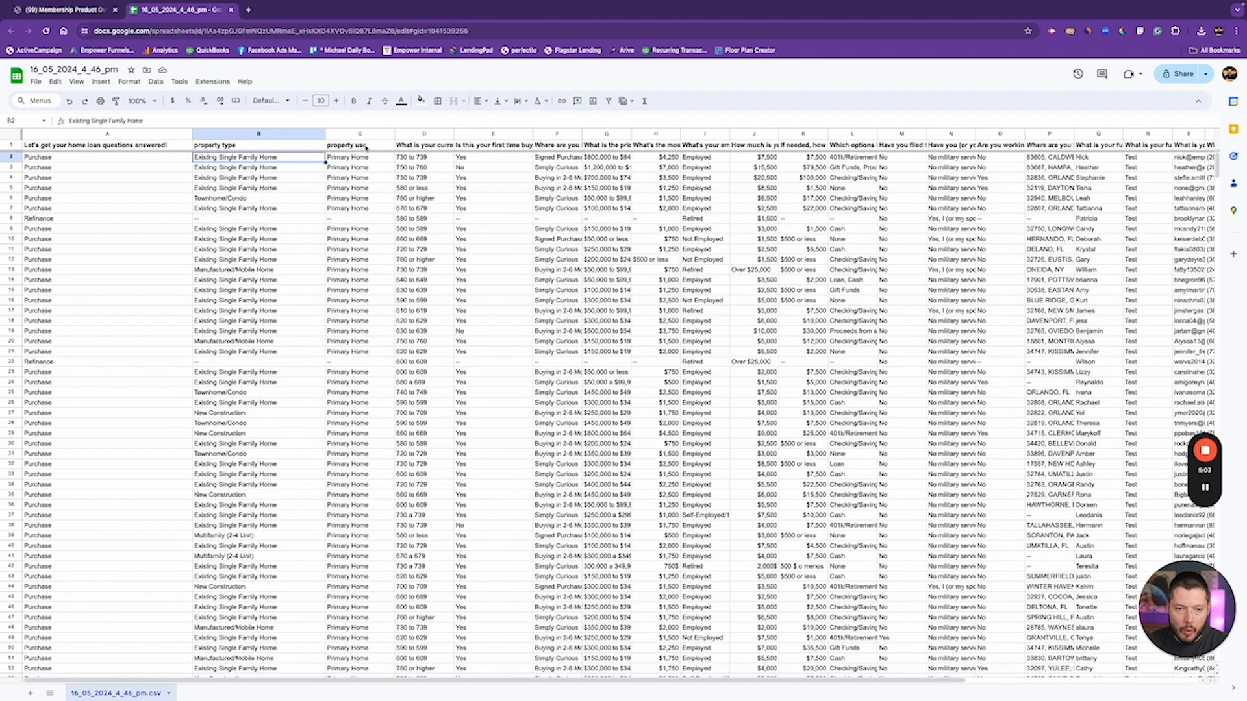
{"action": "left_click", "coordinate": [428, 145]}
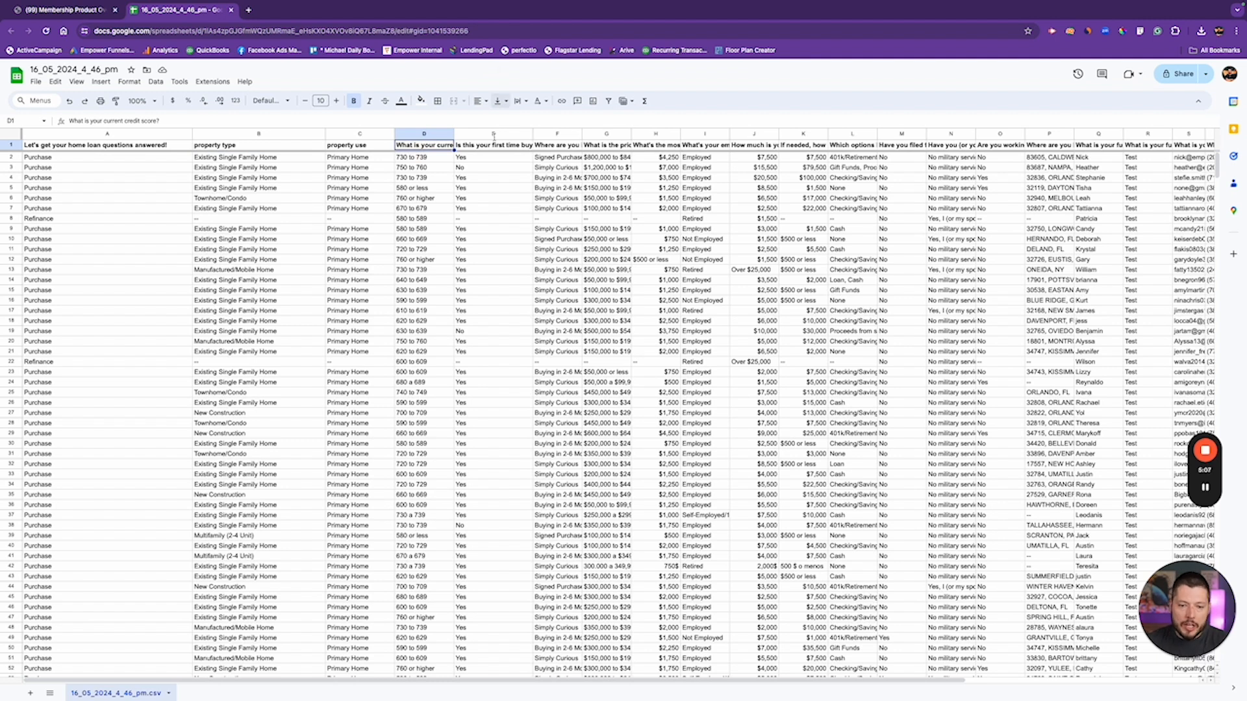
{"action": "type", "text": "credit score"}
{"action": "key", "text": "Tab"}
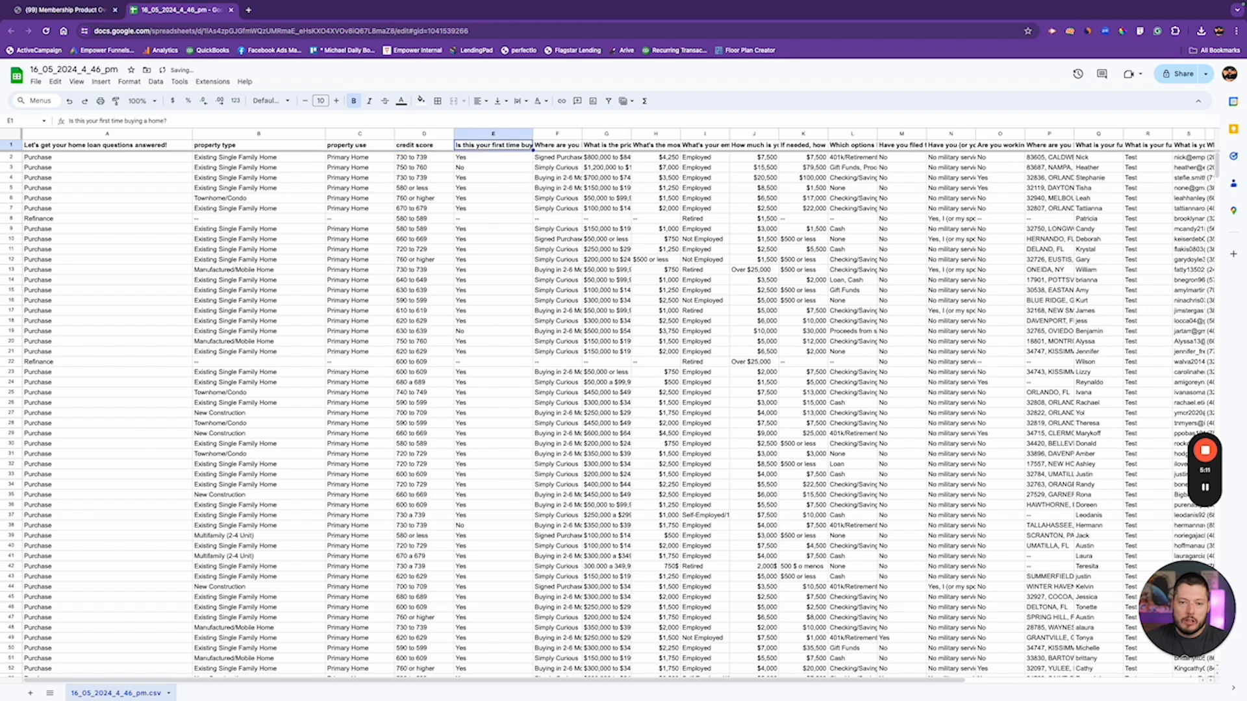
{"action": "type", "text": "first time buyer?"}
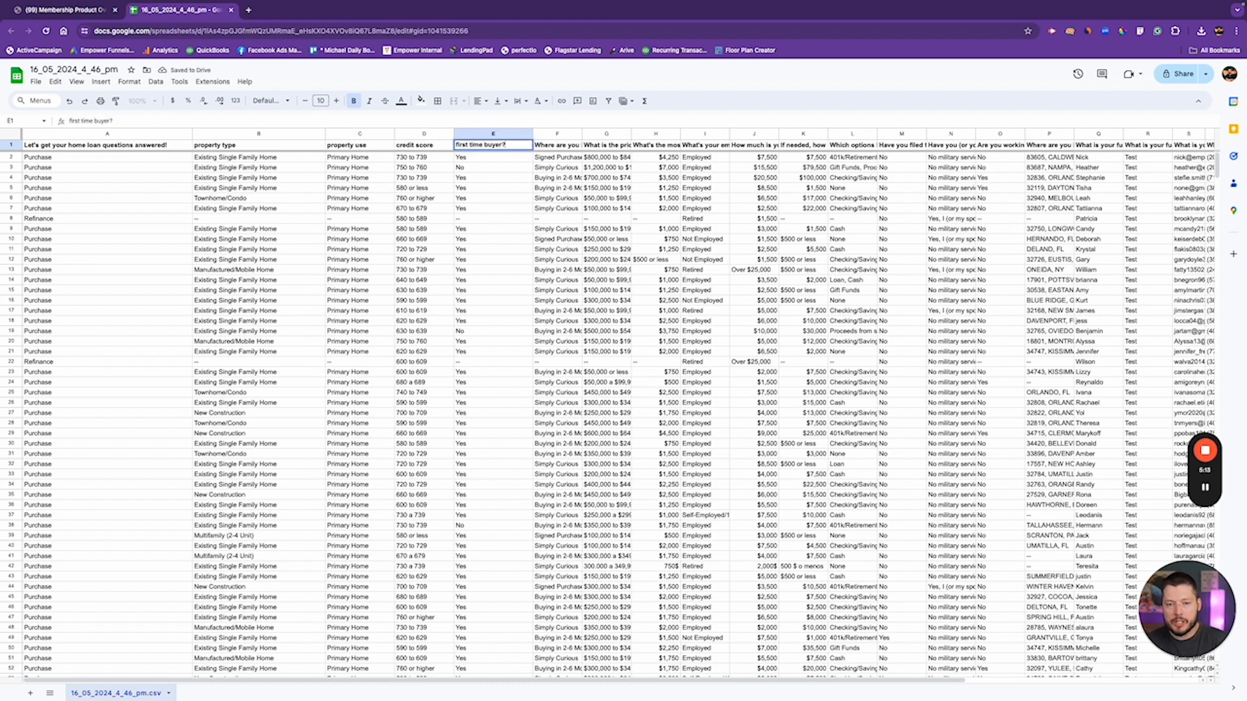
{"action": "left_click", "coordinate": [484, 145]}
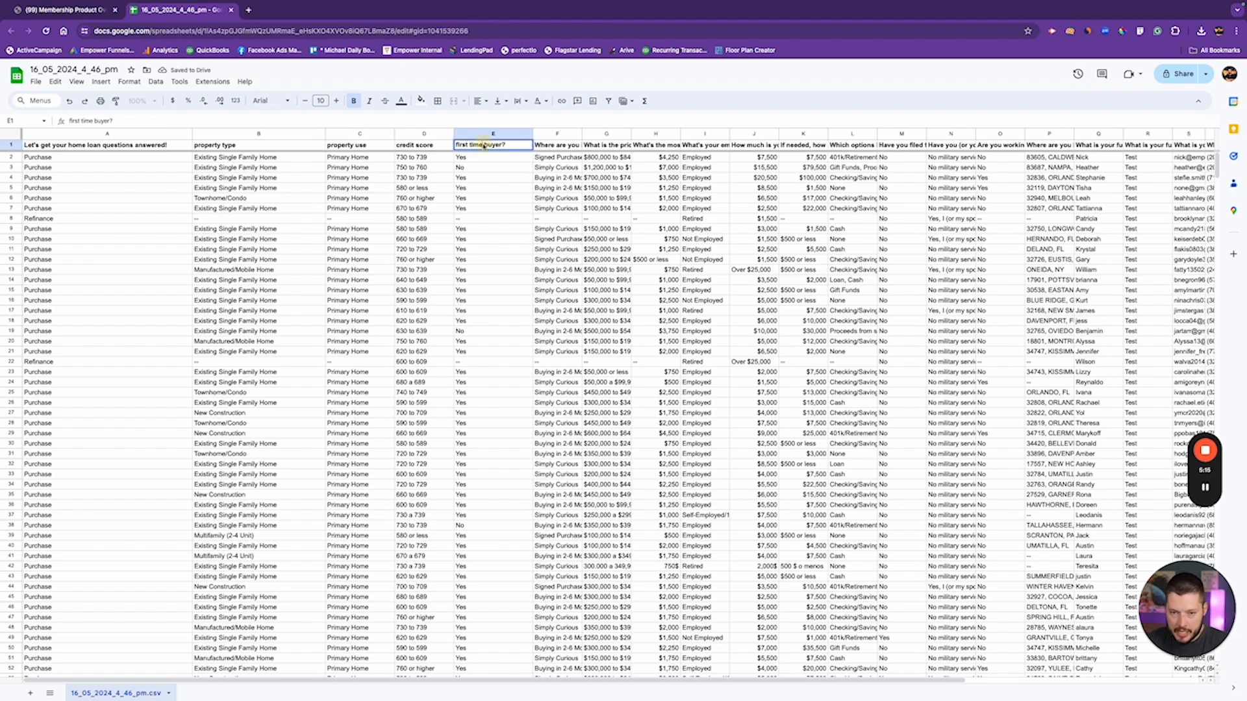
{"action": "key", "text": "Tab"}
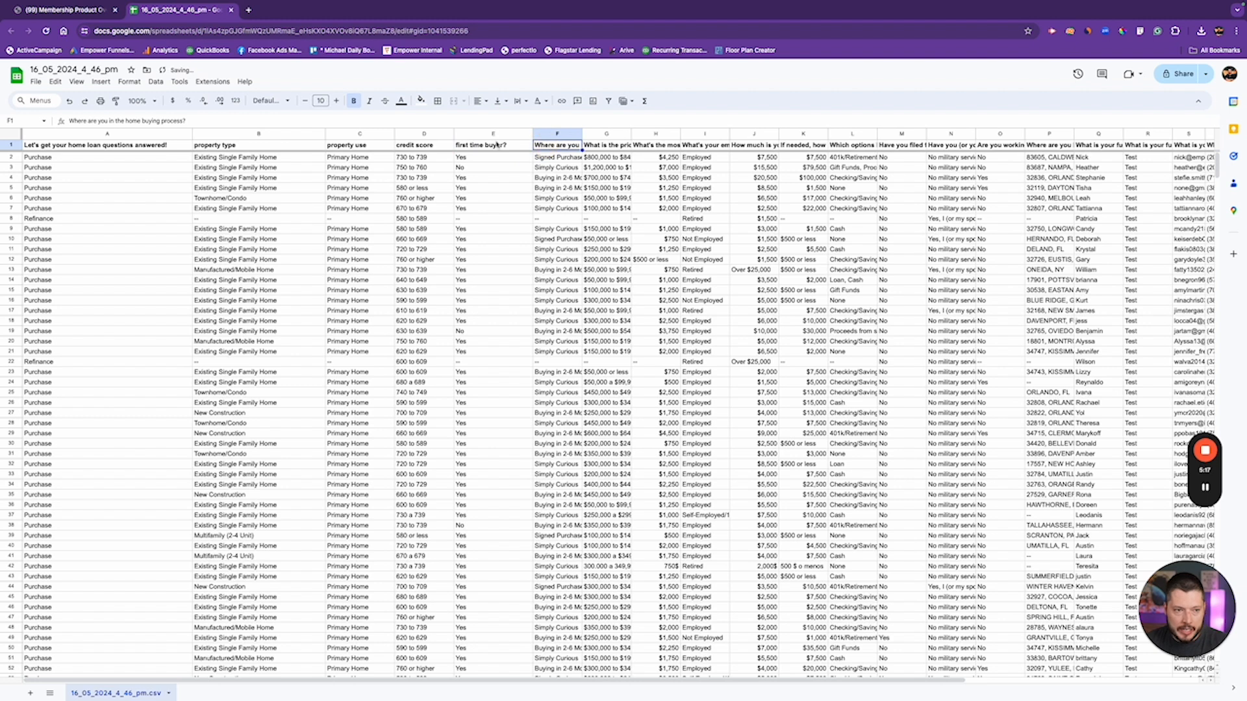
- Replace the home buying process question in F1 with "purchase timeline" and widen columns F and G
{"action": "left_click", "coordinate": [169, 120]}
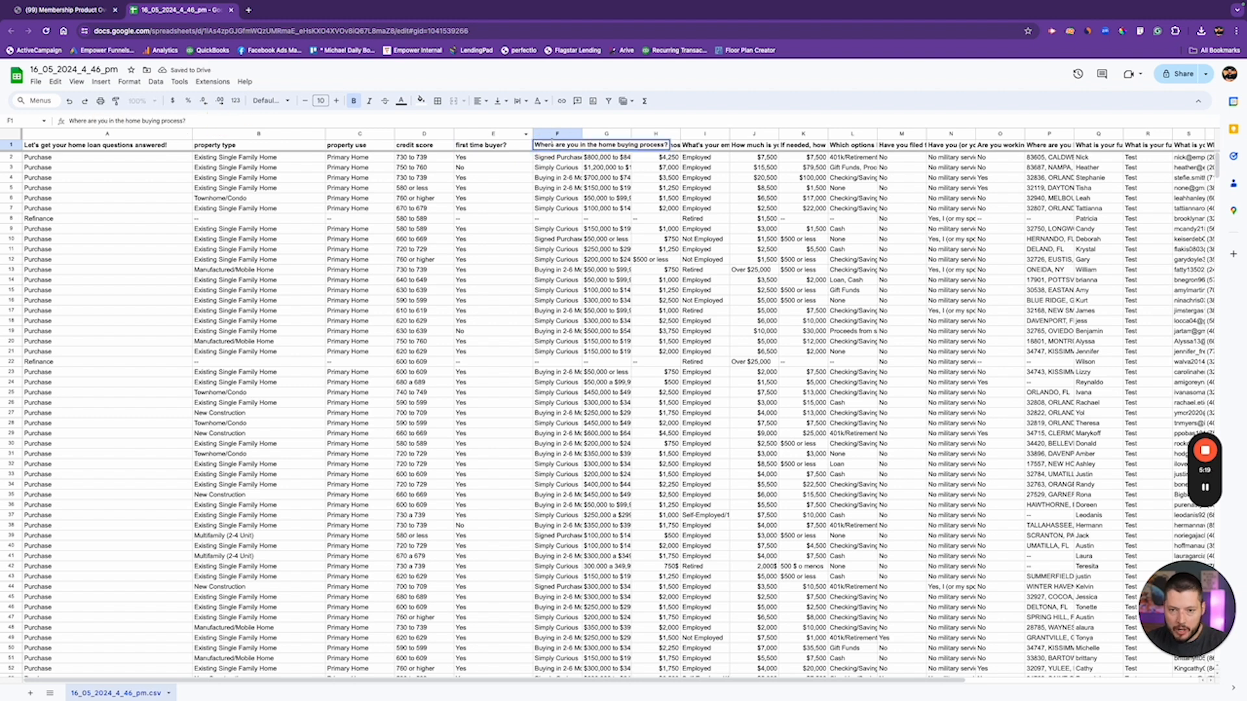
{"action": "key", "text": "ctrl+a"}
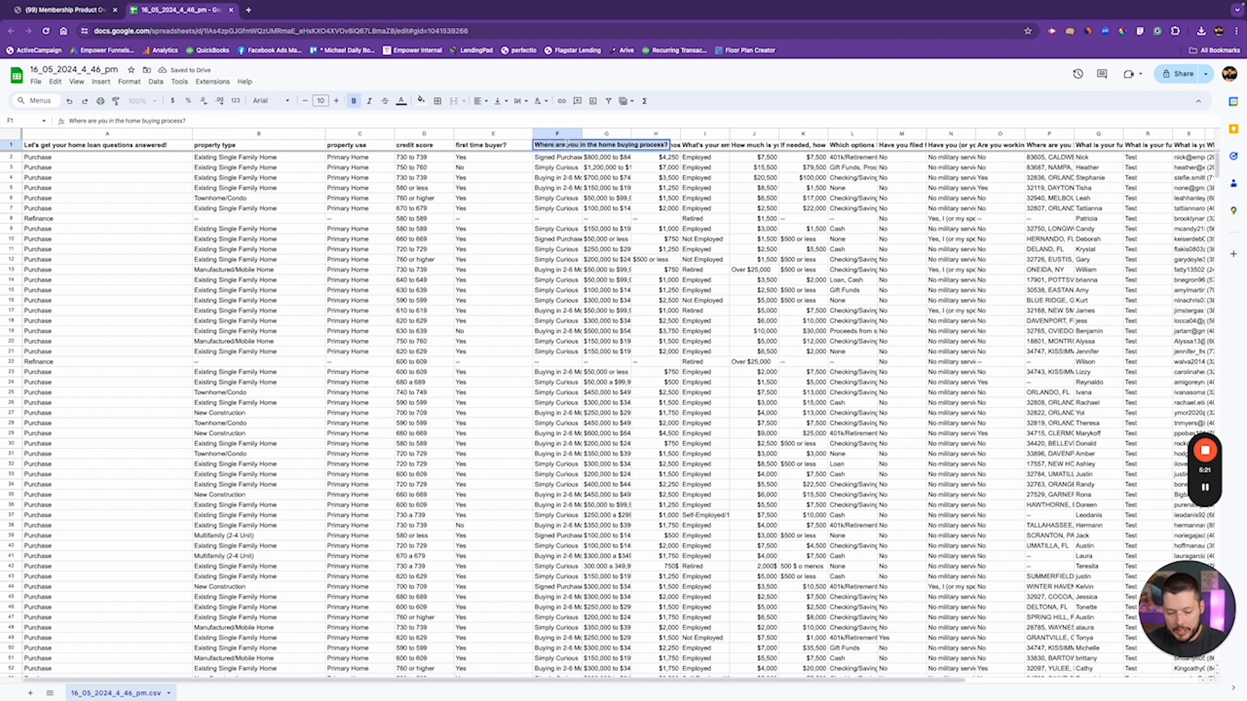
{"action": "type", "text": "purchase timeline"}
{"action": "key", "text": "Return"}
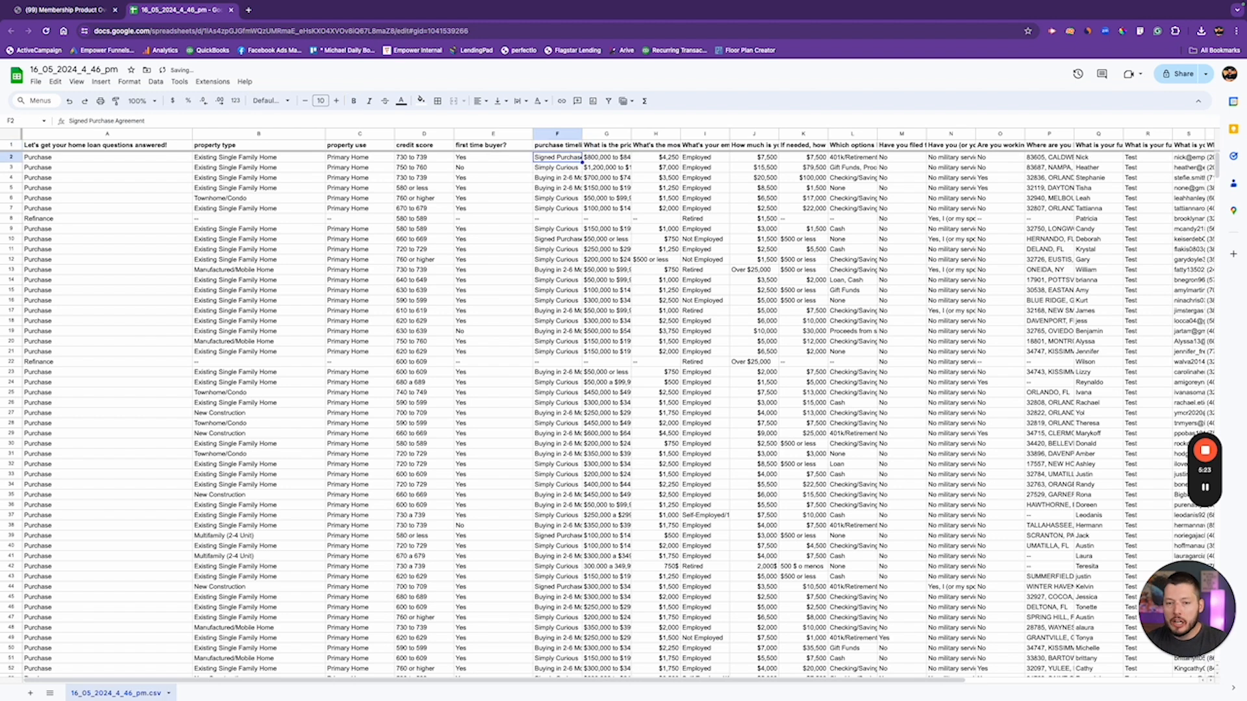
{"action": "left_click_drag", "start_coordinate": [583, 134], "coordinate": [738, 134]}
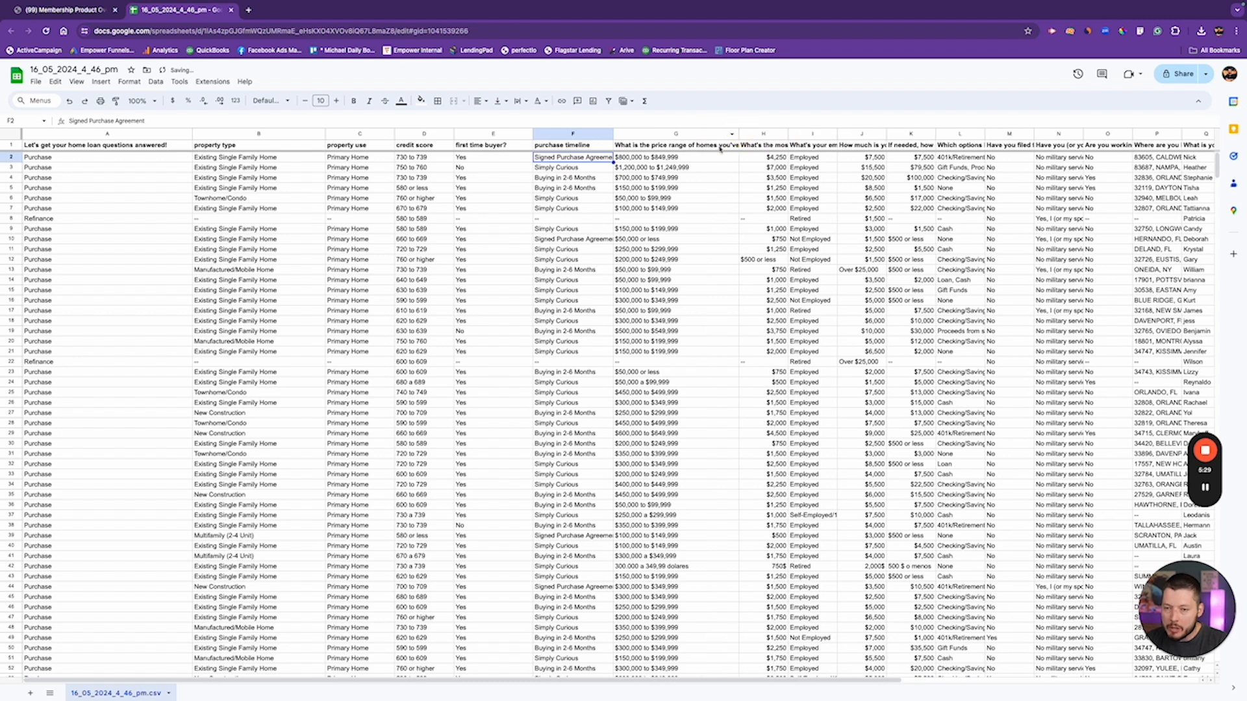
- Rename the price range header in G1 as "purchase price" and the monthly budget header in H1 as "Max Monthly Payment"
{"action": "left_click", "coordinate": [719, 149]}
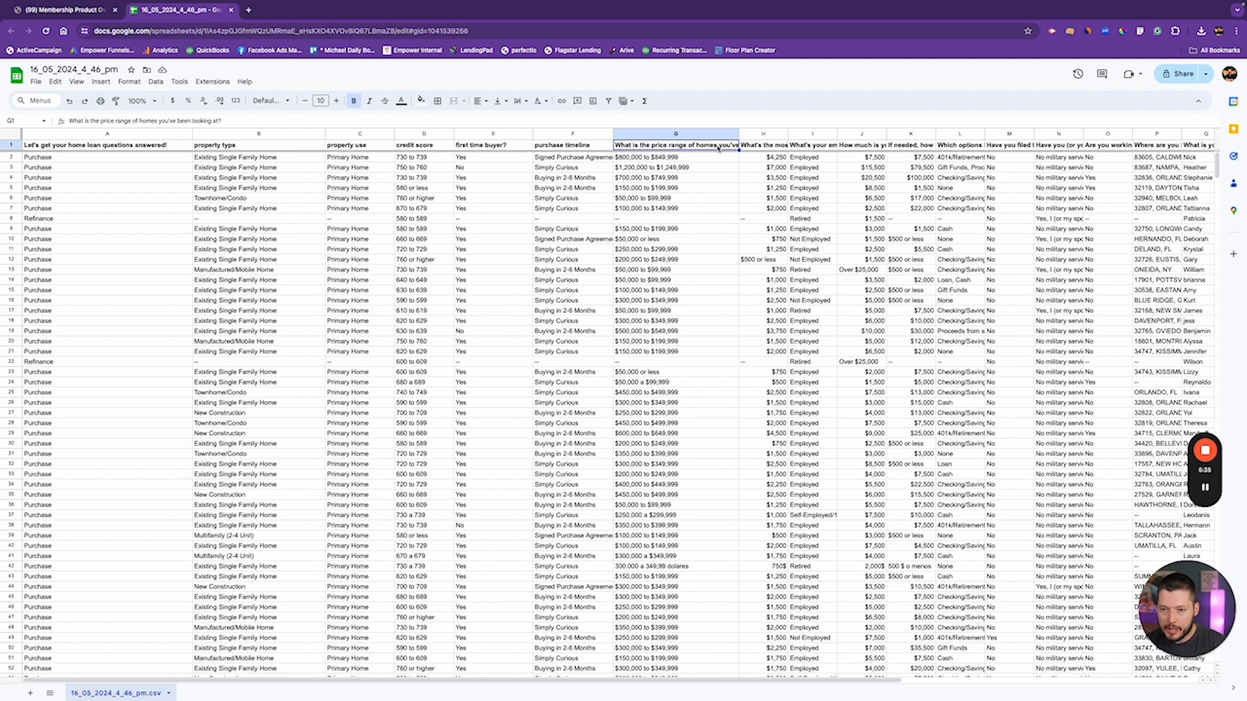
{"action": "type", "text": "purcha"}
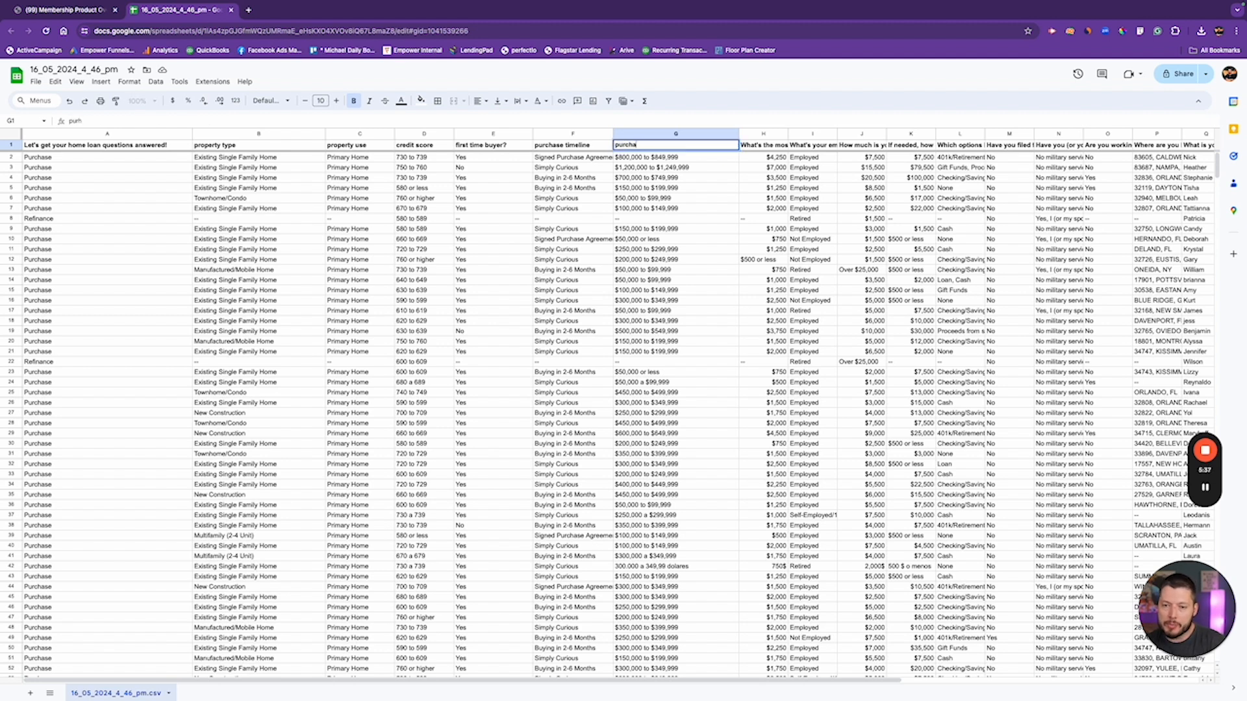
{"action": "type", "text": "se price"}
{"action": "key", "text": "Return"}
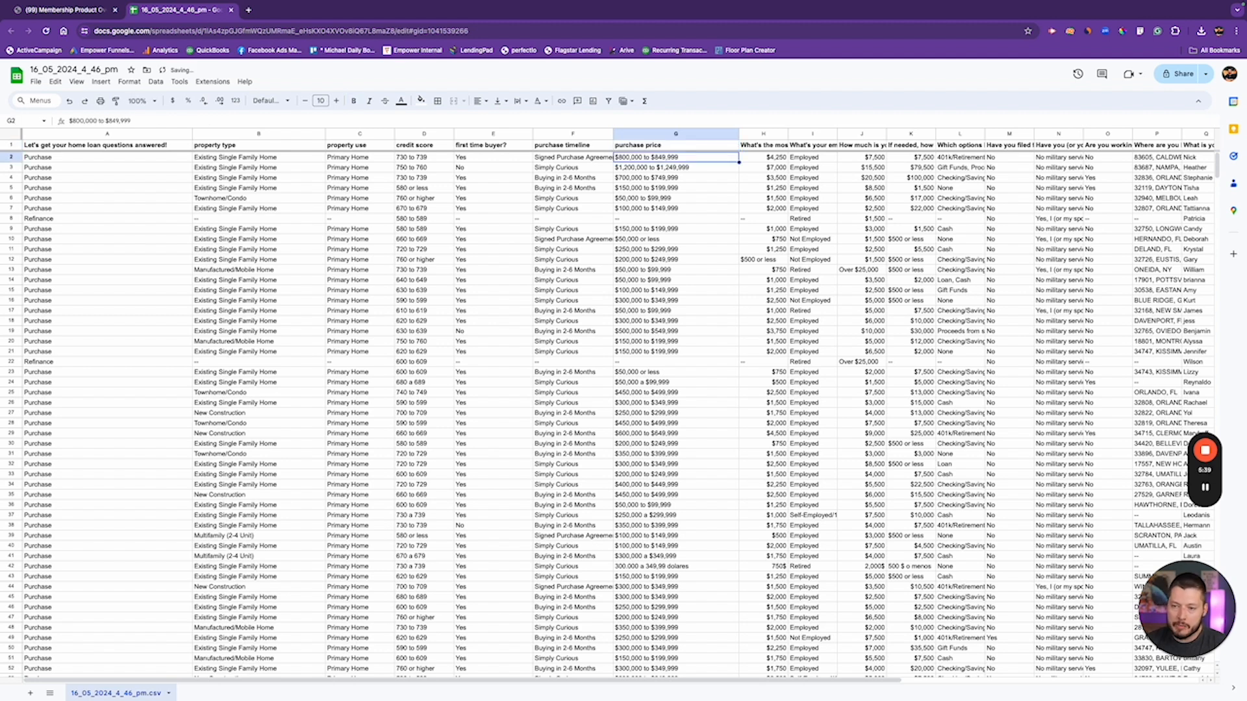
{"action": "left_click", "coordinate": [763, 145]}
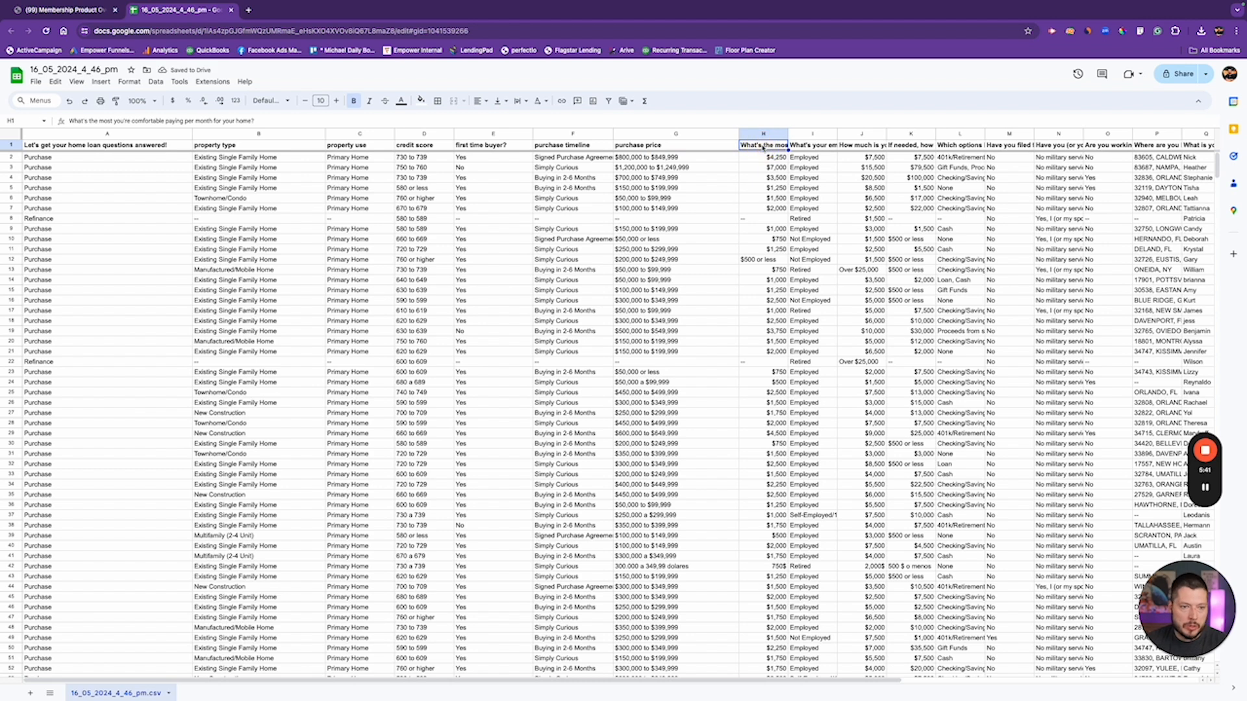
{"action": "type", "text": "Ma"}
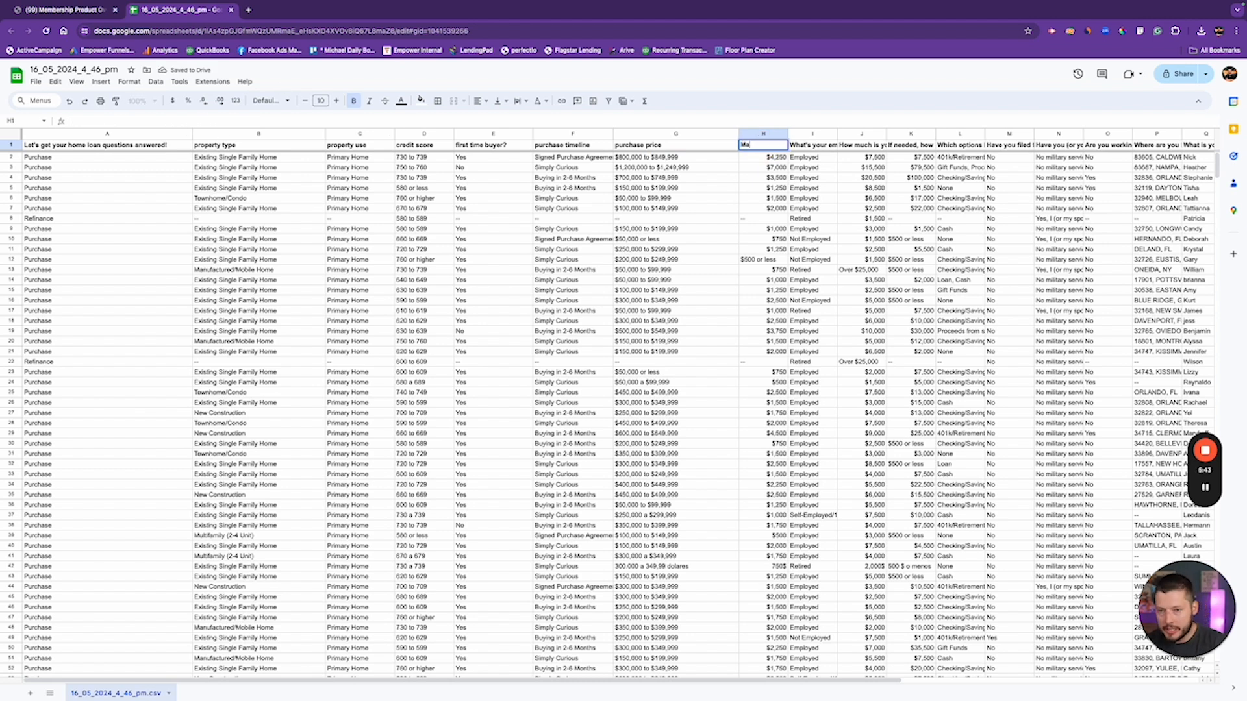
{"action": "type", "text": "x Monthly Payment"}
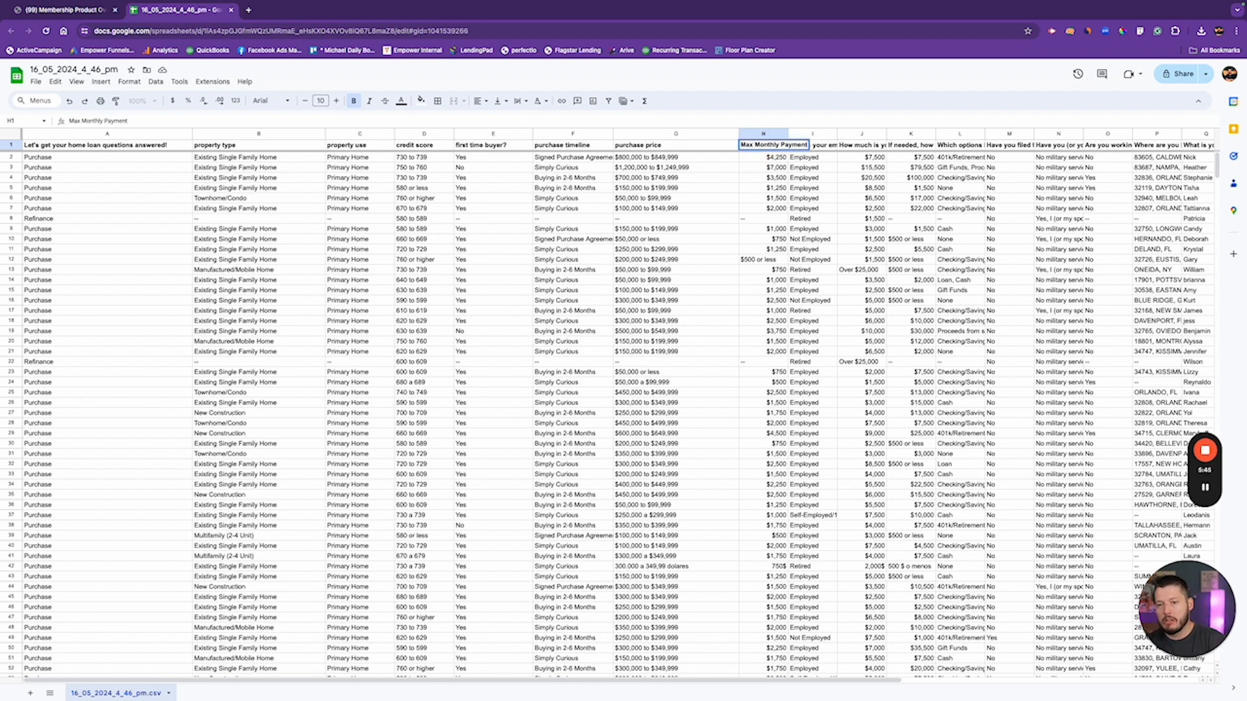
{"action": "key", "text": "Tab"}
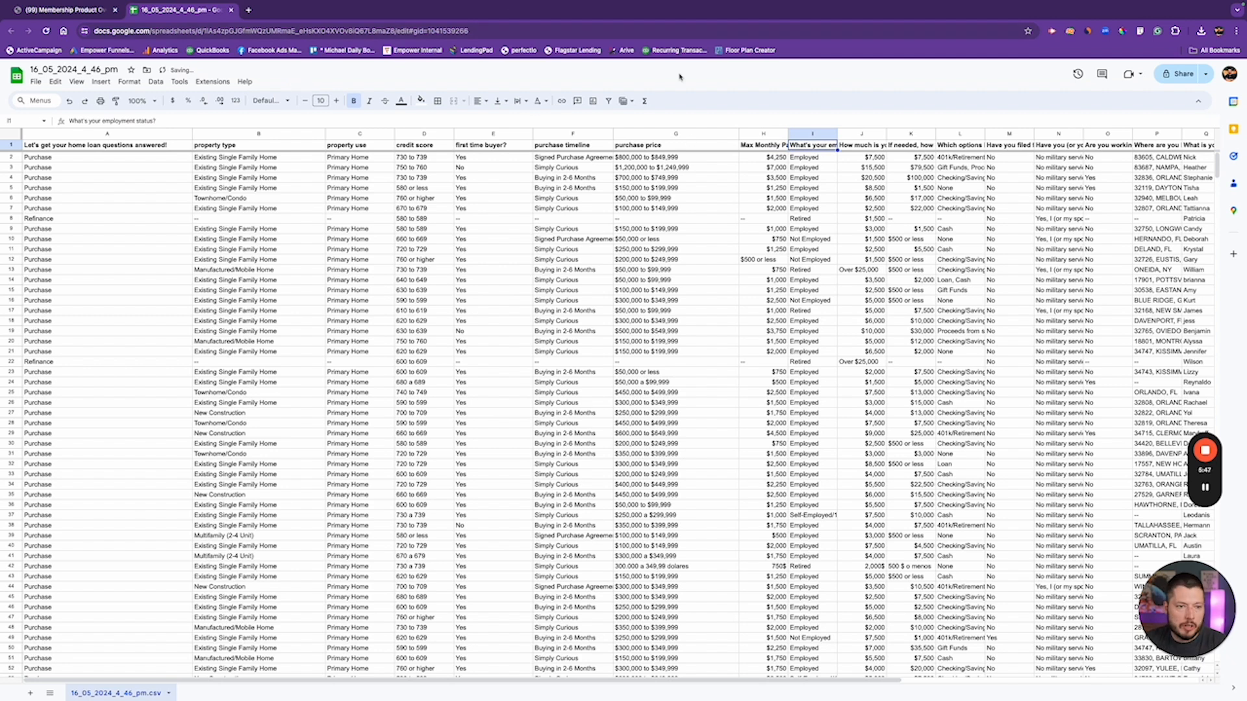
- Replace the questions in I1 and J1 with the headers "employment status" and "monthly income"
{"action": "type", "text": "employme"}
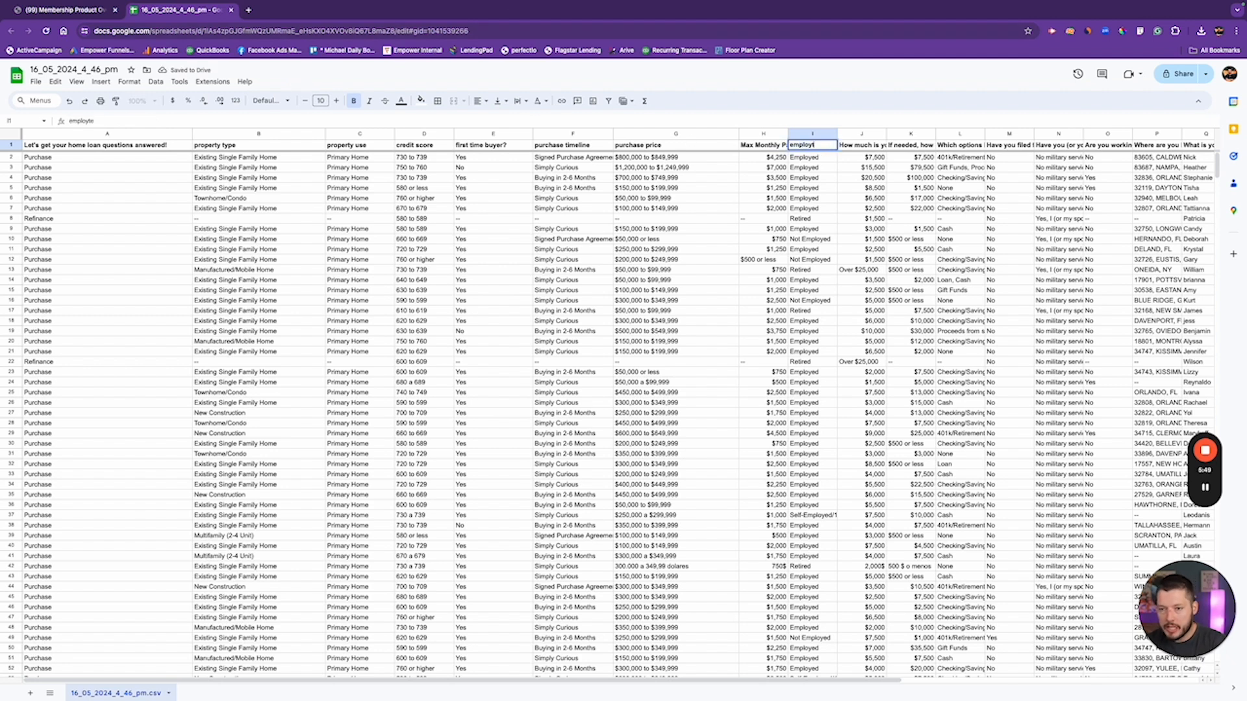
{"action": "type", "text": "nt status"}
{"action": "key", "text": "Tab"}
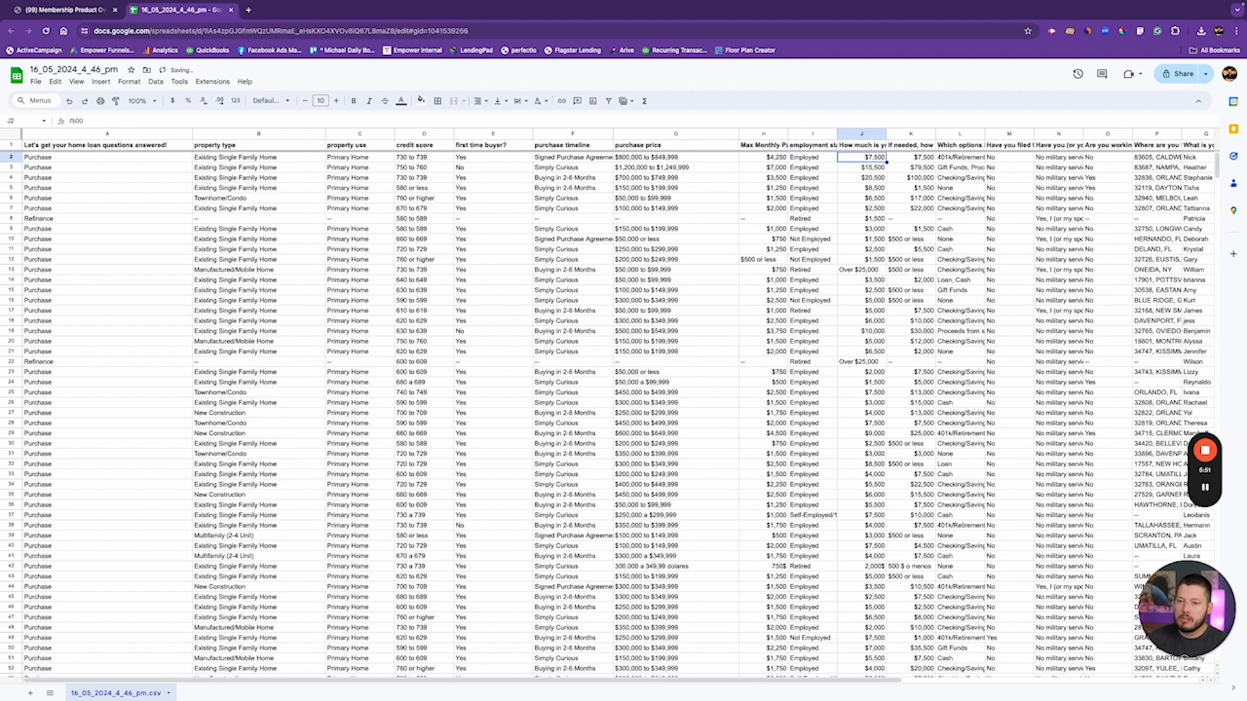
{"action": "key", "text": "ctrl+b"}
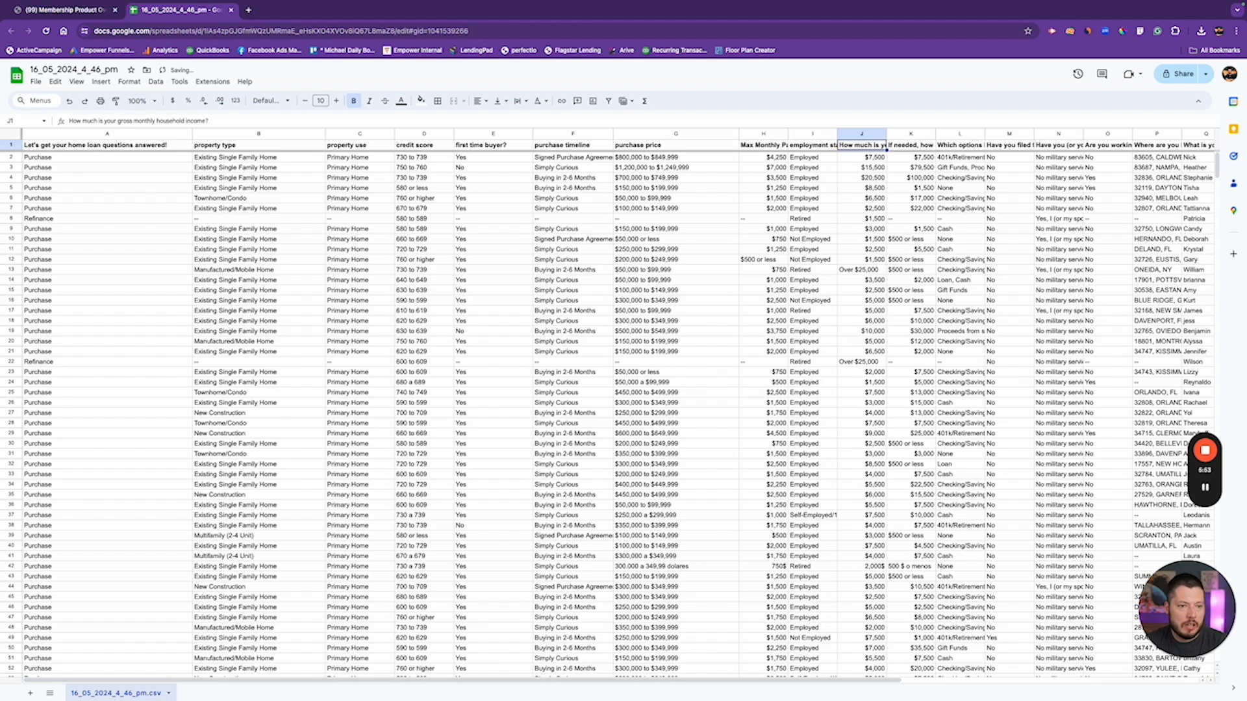
{"action": "type", "text": "monthly income"}
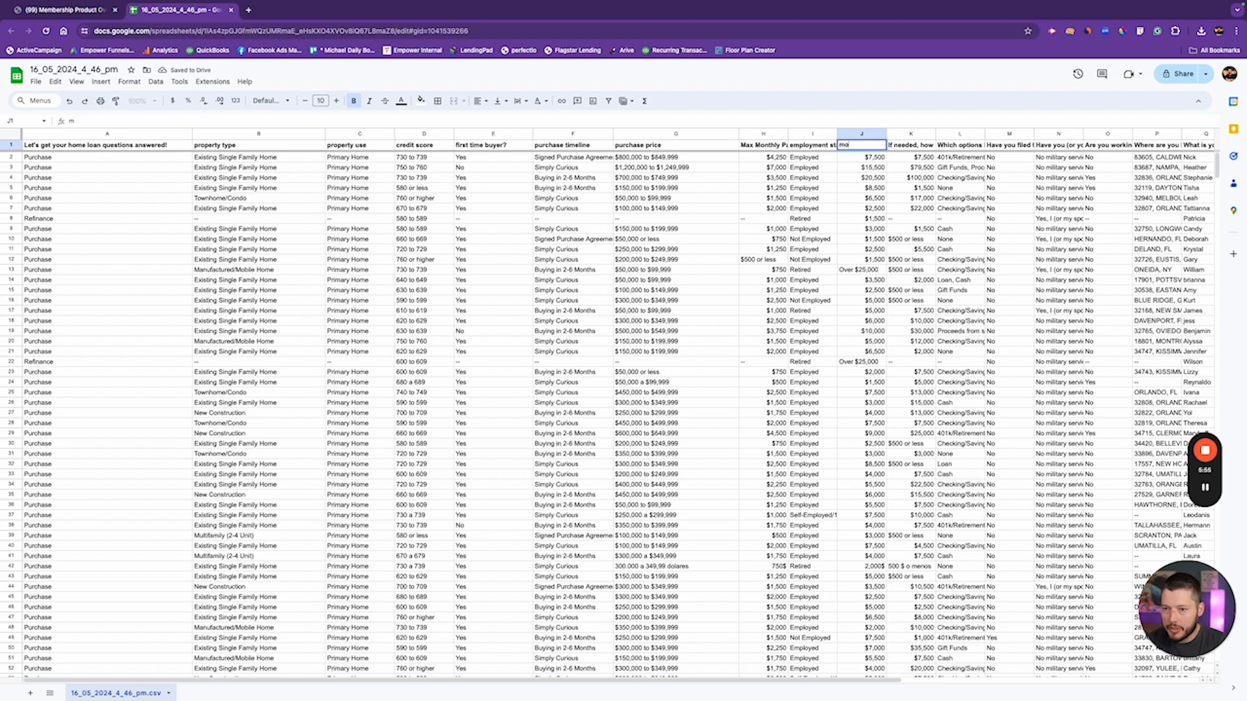
{"action": "key", "text": "Left"}
{"action": "key", "text": "Left"}
{"action": "key", "text": "Left"}
{"action": "key", "text": "Right"}
{"action": "key", "text": "Right"}
{"action": "key", "text": "Right"}
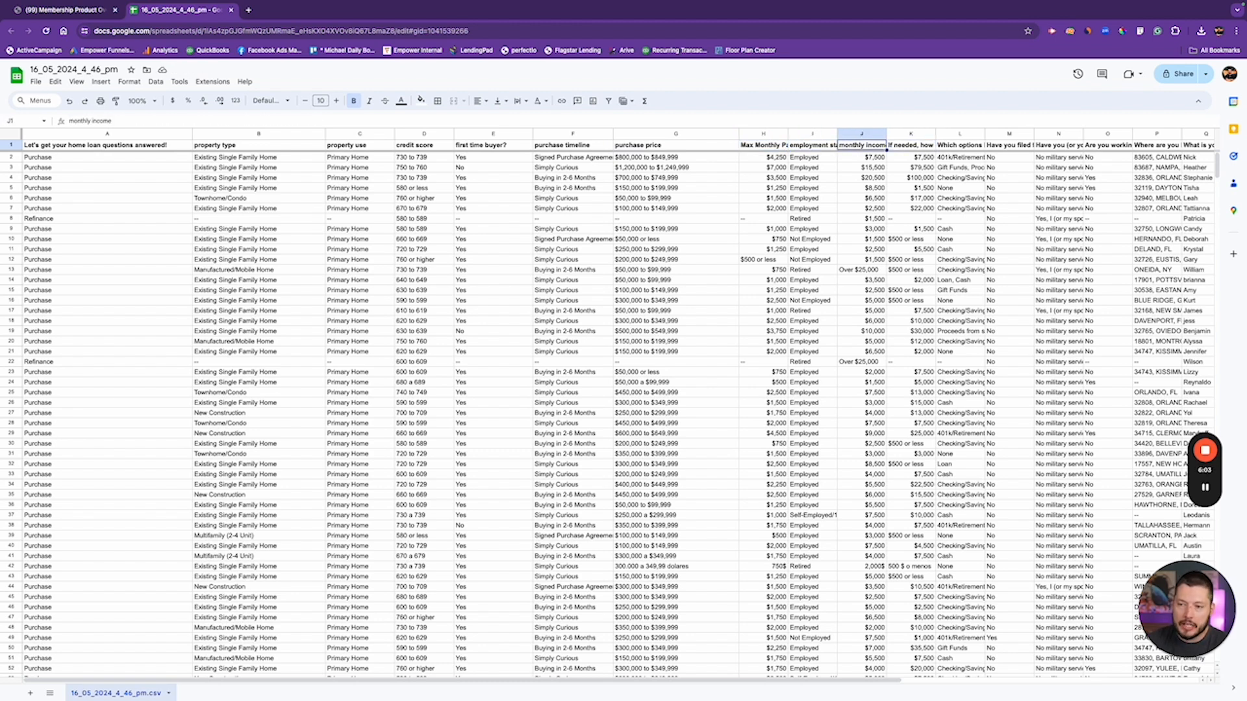
- Replace the down payment questions in K1 and L1 with the headers "down payment savings" and "down payment sources"
{"action": "key", "text": "Right"}
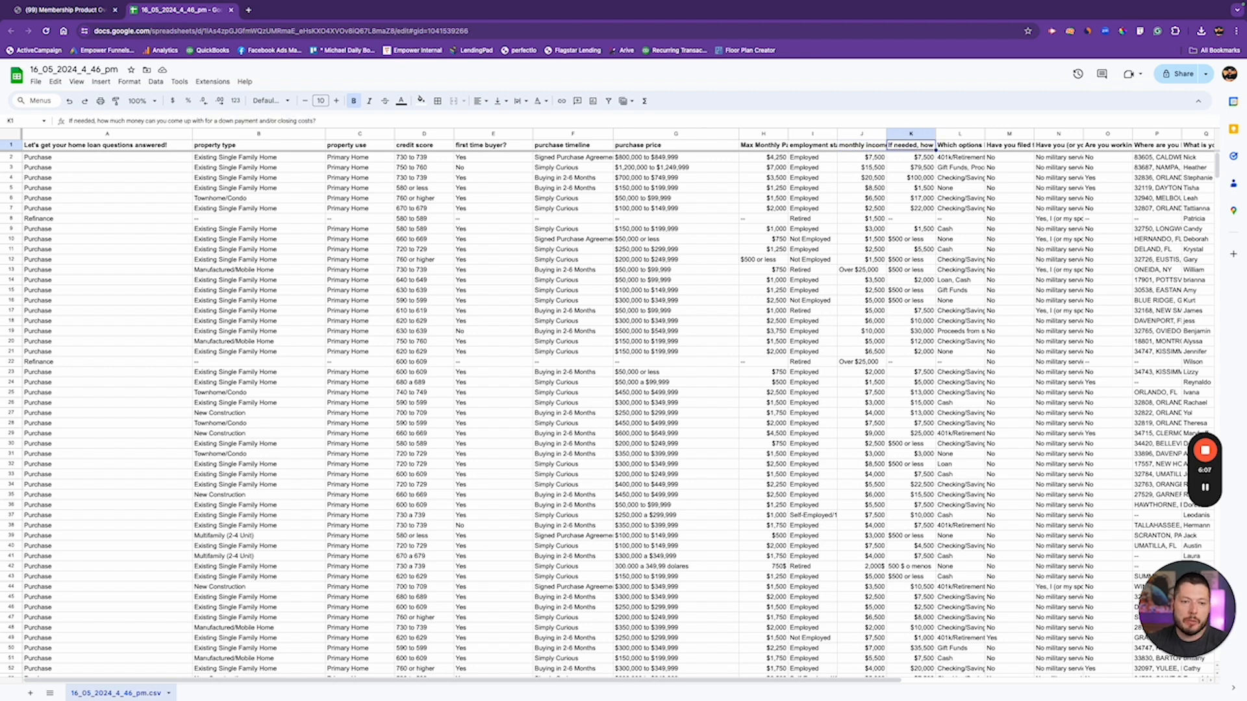
{"action": "type", "text": "down"}
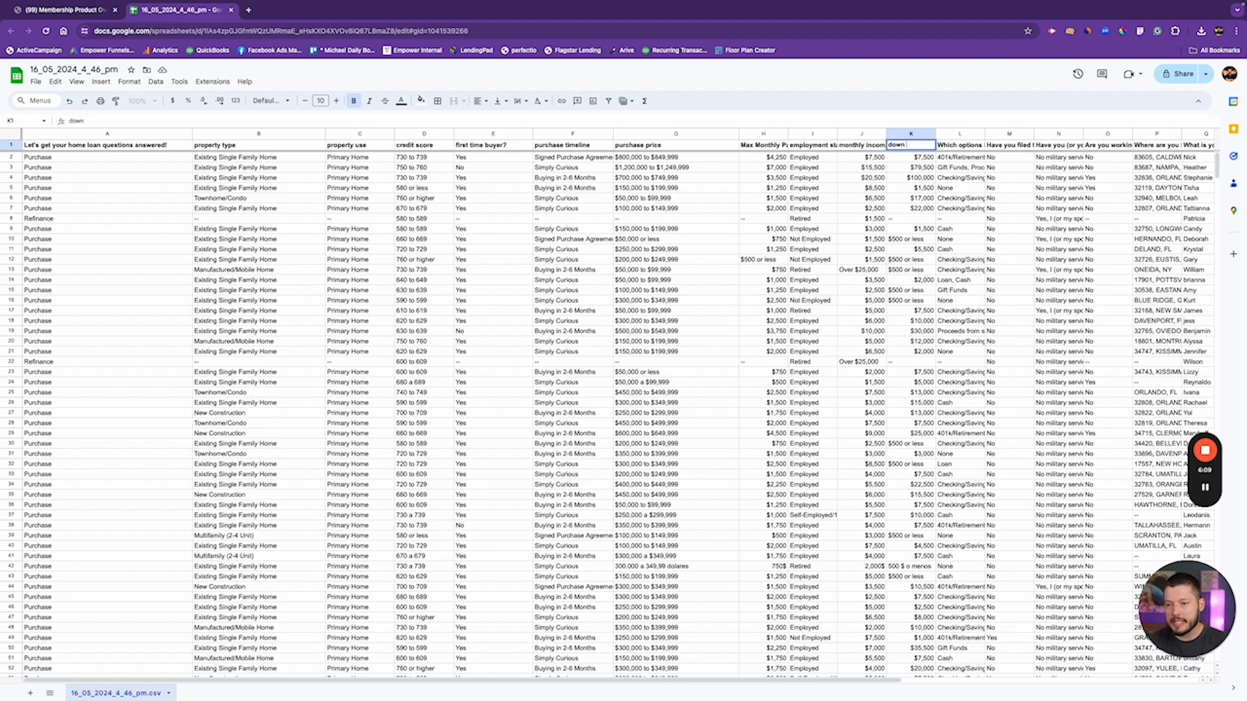
{"action": "type", "text": " payment savings"}
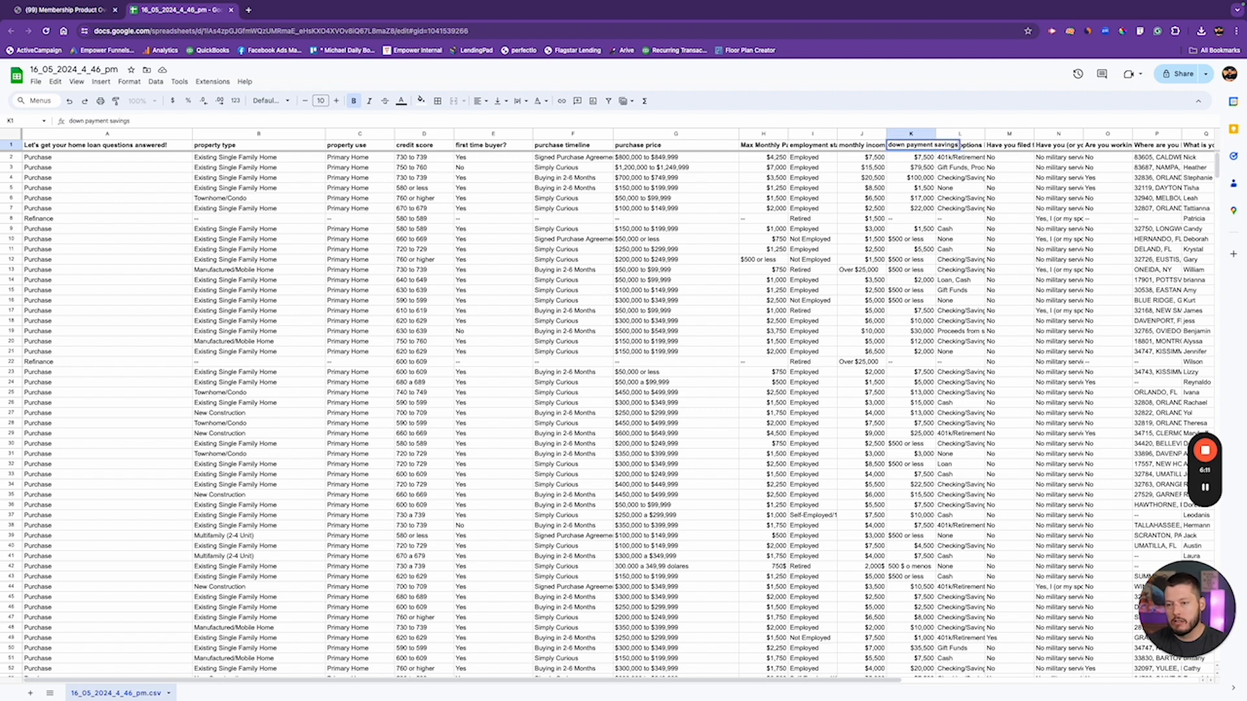
{"action": "key", "text": "Tab"}
{"action": "type", "text": "down payment sources"}
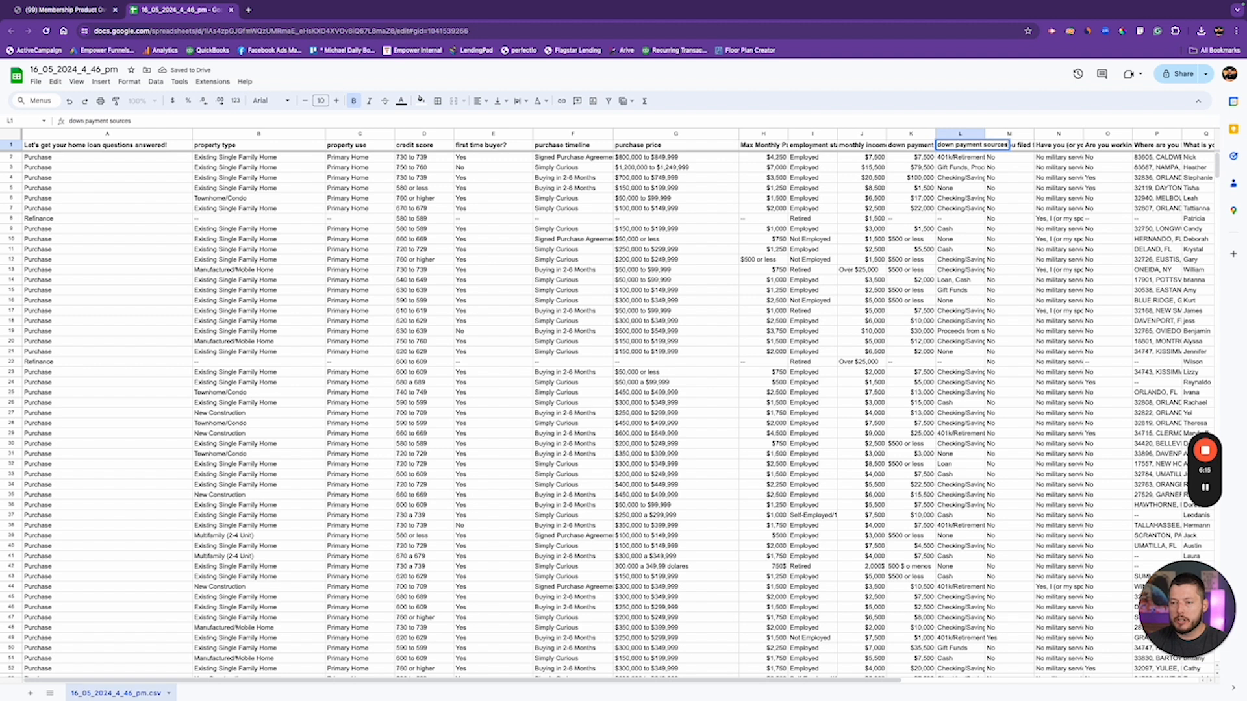
{"action": "key", "text": "Tab"}
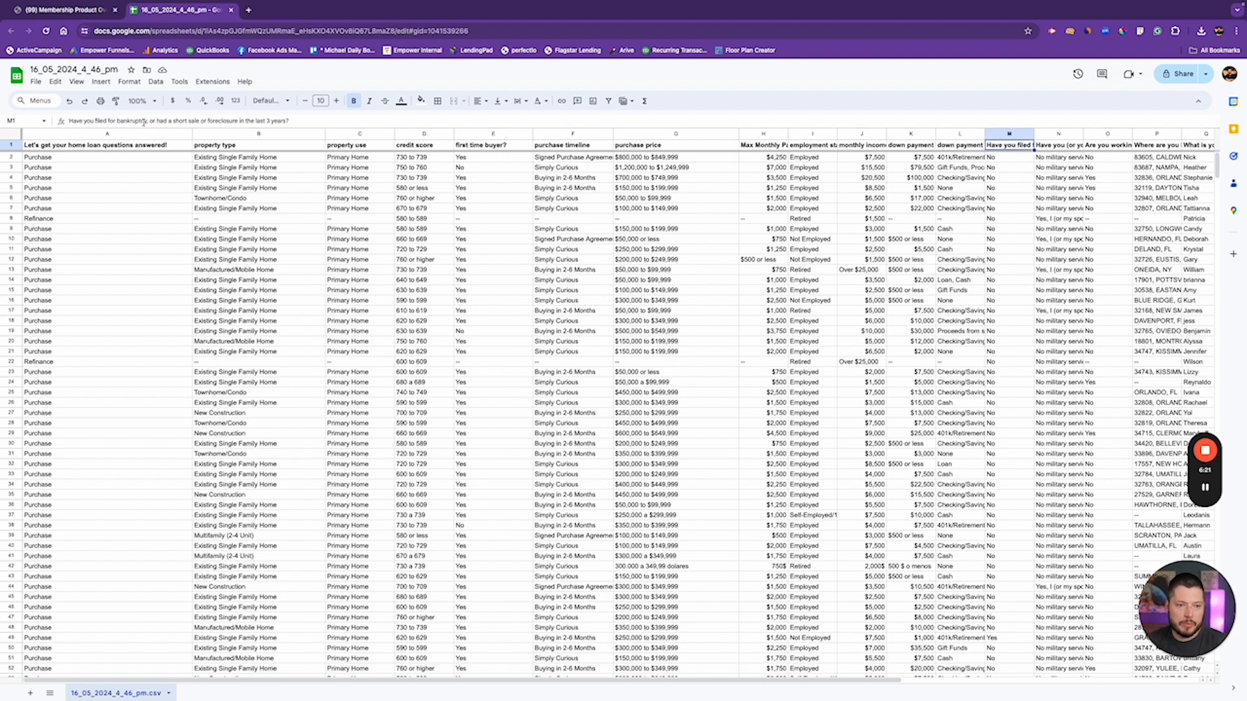
- Shorten the bankruptcy question in M1 to "bk?" and the military question in N1 to "military service"
{"action": "type", "text": "bk?"}
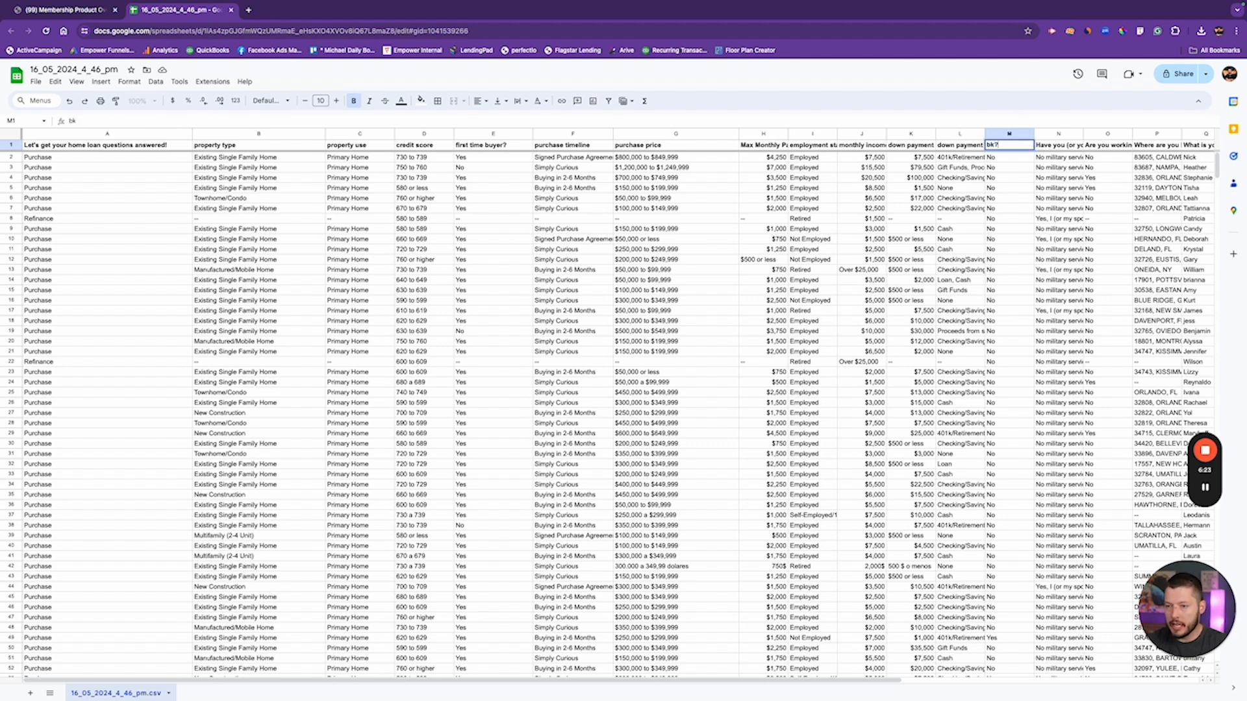
{"action": "left_click", "coordinate": [1055, 145]}
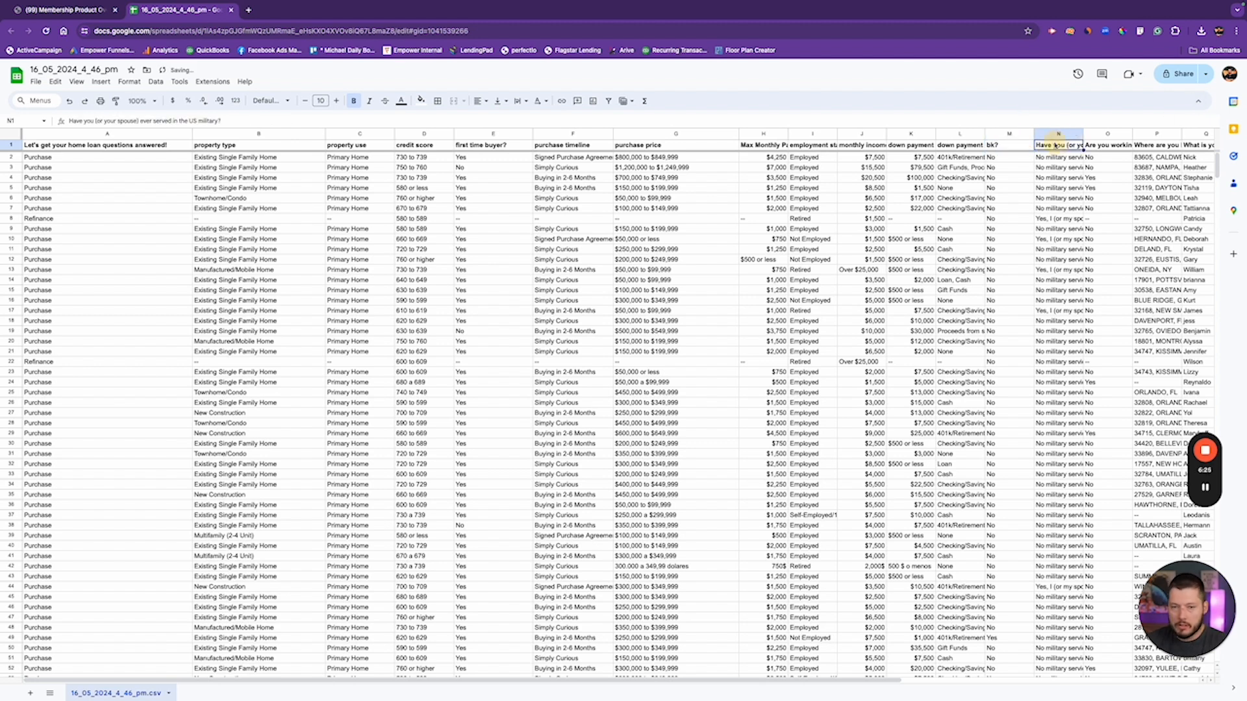
{"action": "type", "text": "military service"}
{"action": "key", "text": "Return"}
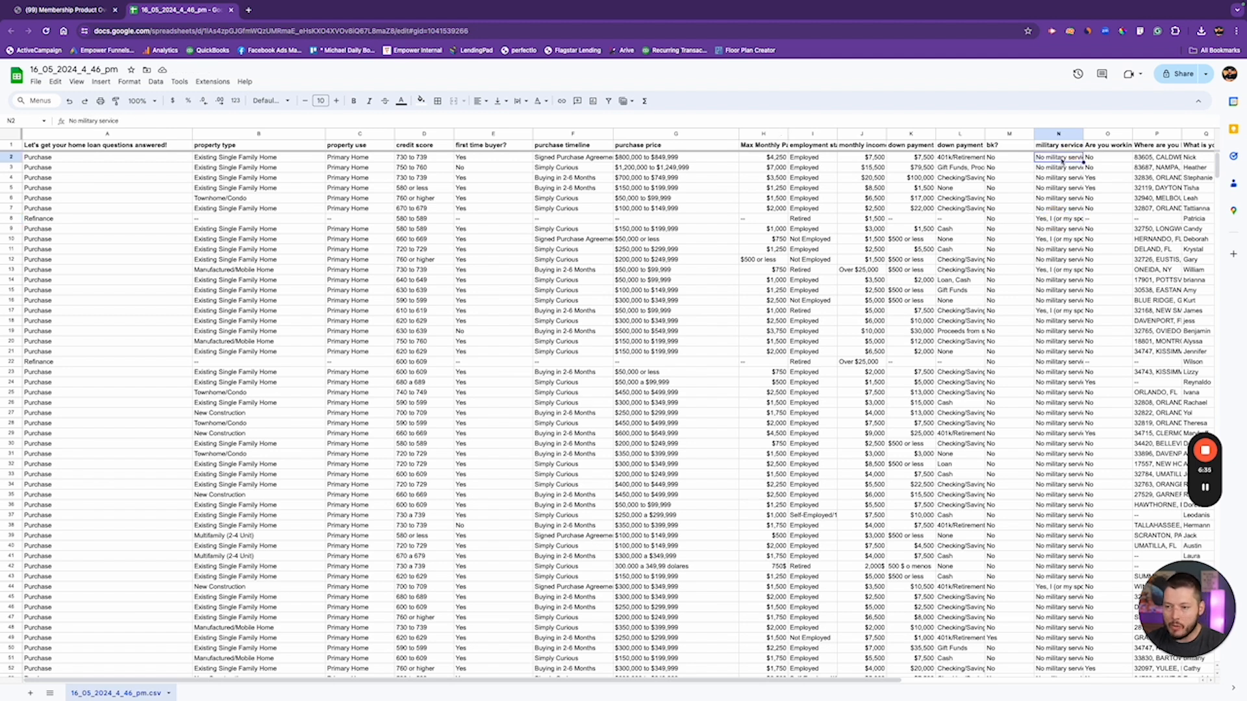
- Replace every "No military service" answer with "No" using find and replace across all sheets
{"action": "key", "text": "ctrl+f"}
{"action": "type", "text": "No m"}
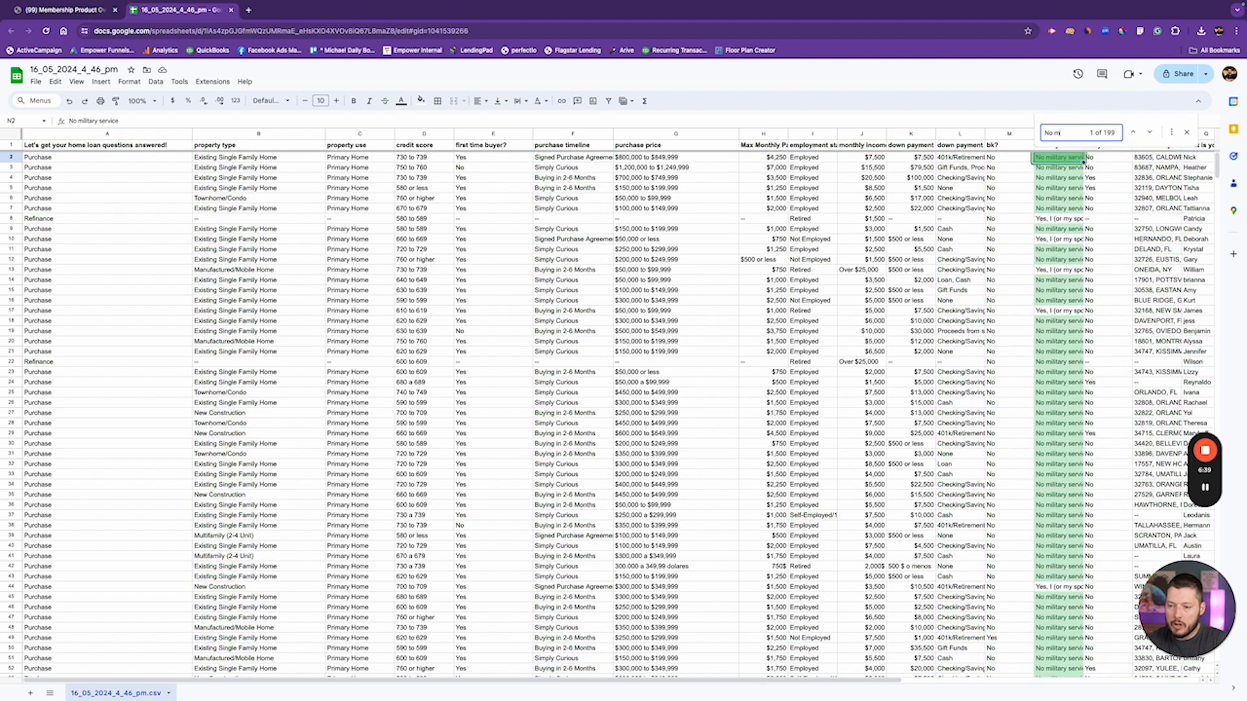
{"action": "type", "text": "ilitary service"}
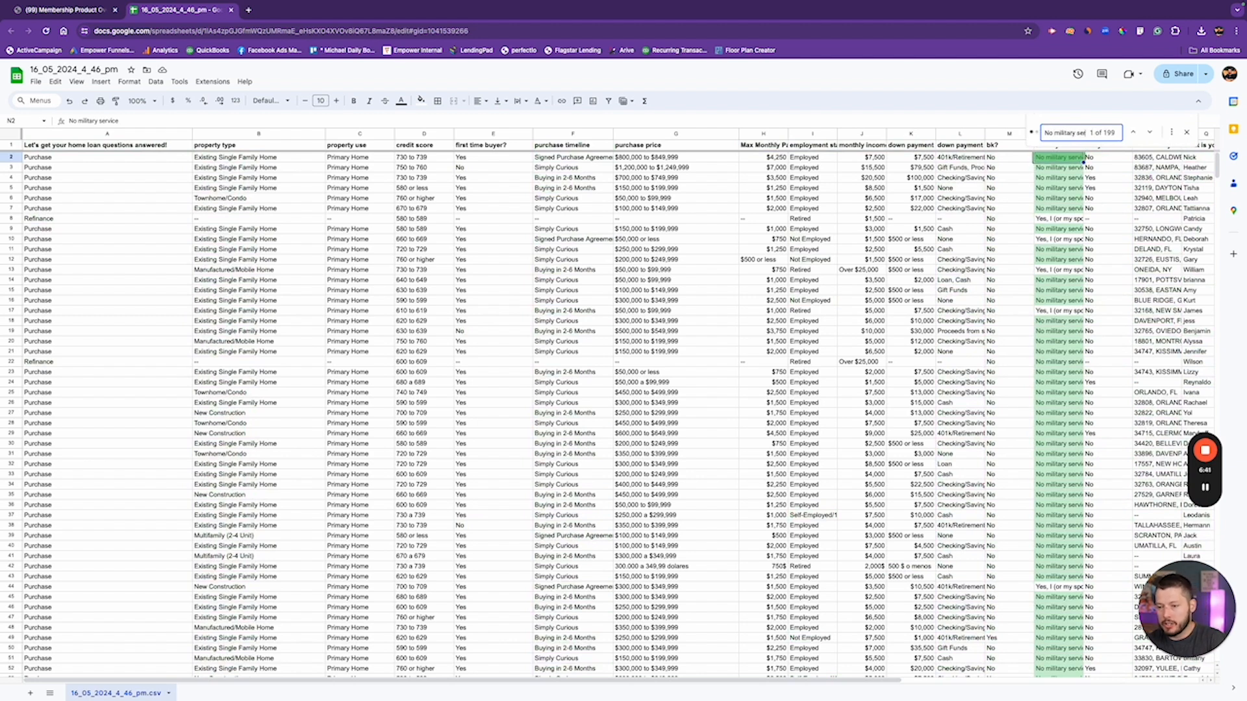
{"action": "left_click", "coordinate": [1169, 133]}
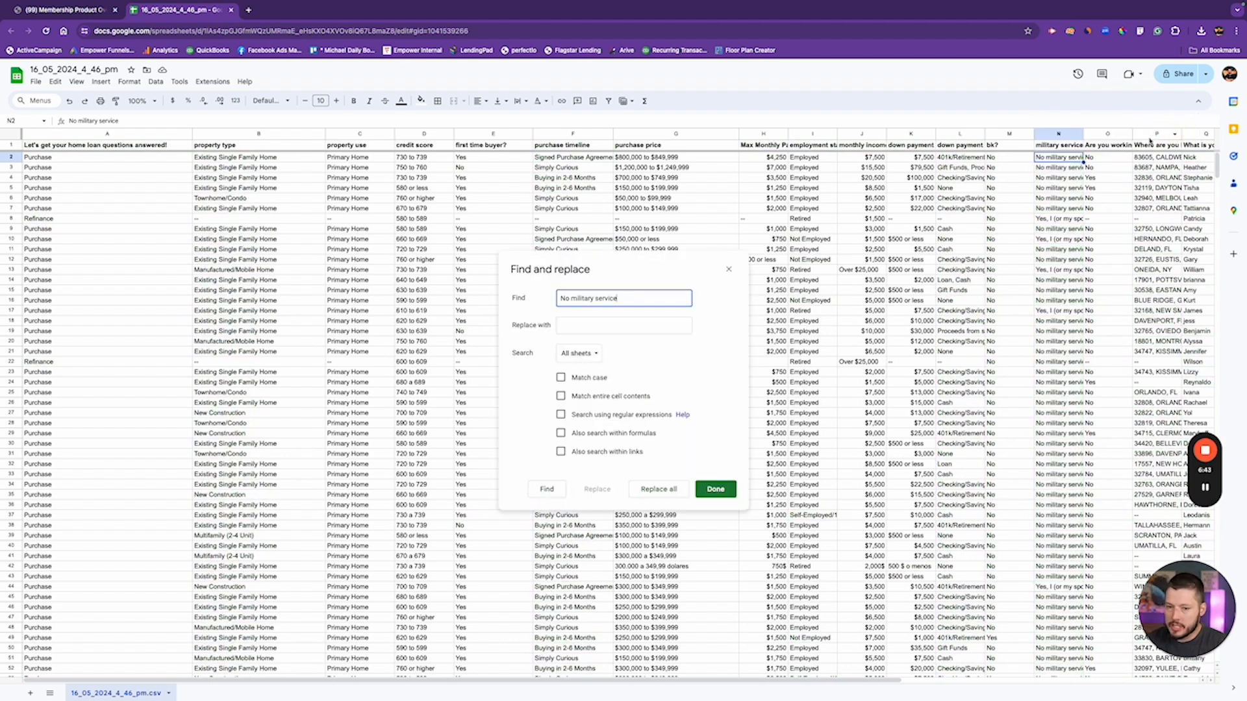
{"action": "left_click", "coordinate": [625, 321]}
{"action": "type", "text": "No"}
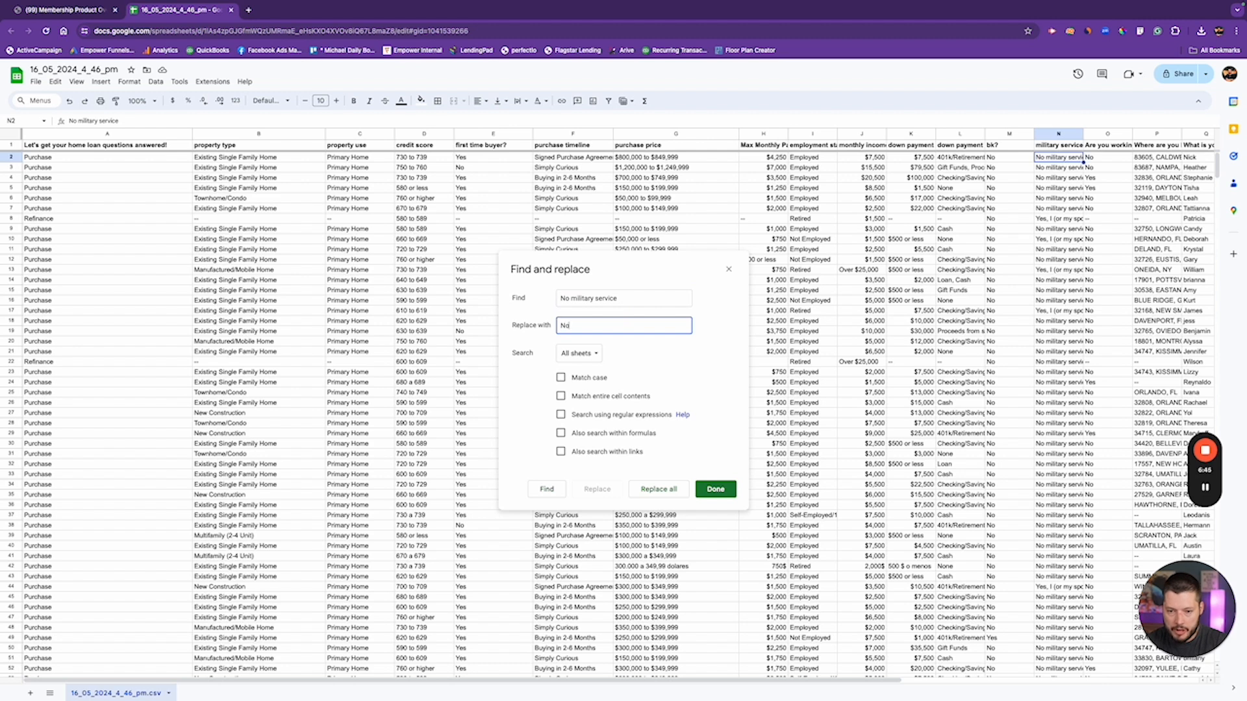
{"action": "left_click", "coordinate": [645, 488]}
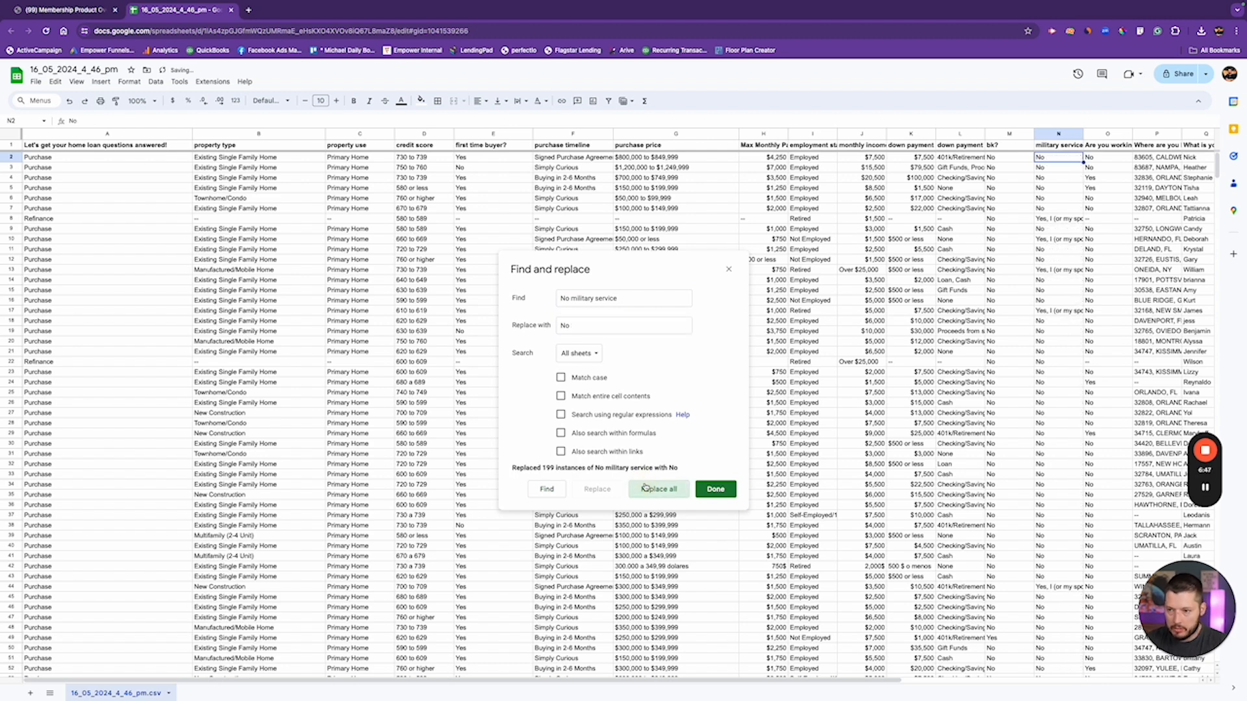
- Copy the answer "Yes, I (or my spouse) served" from N8 and replace all its occurrences with "Yes"
{"action": "left_click", "coordinate": [1079, 221]}
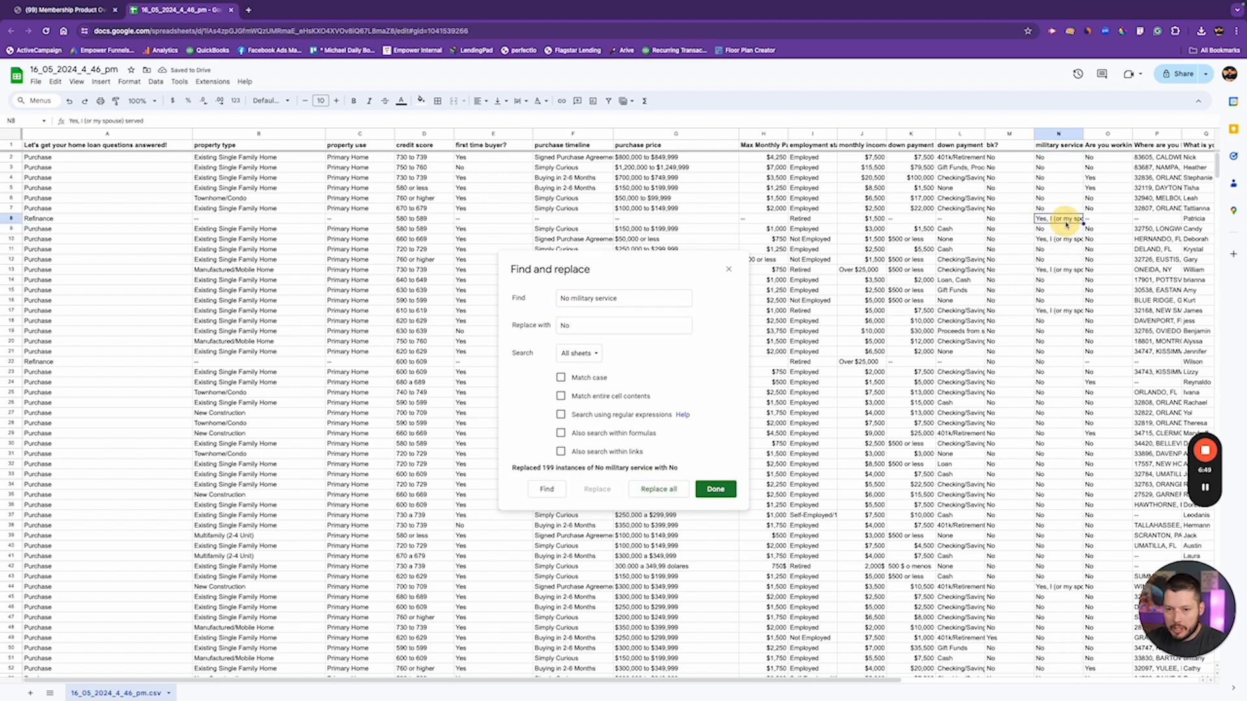
{"action": "triple_click", "coordinate": [90, 122]}
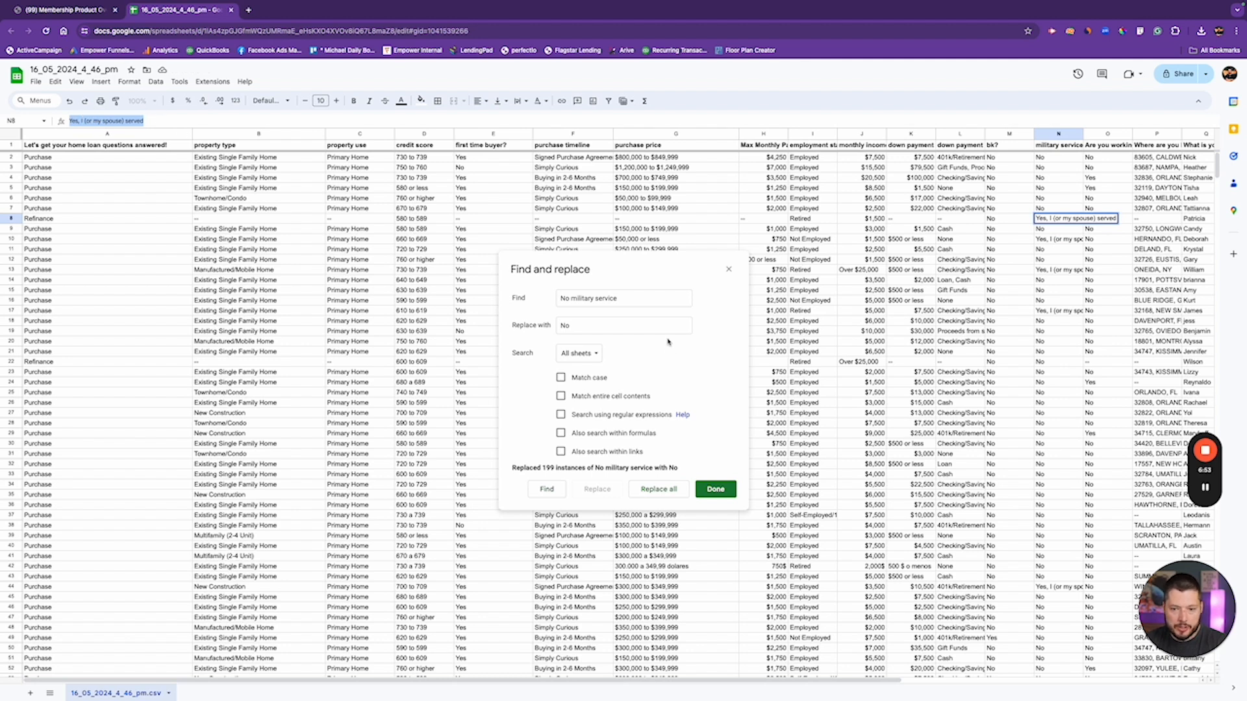
{"action": "right_click", "coordinate": [120, 122]}
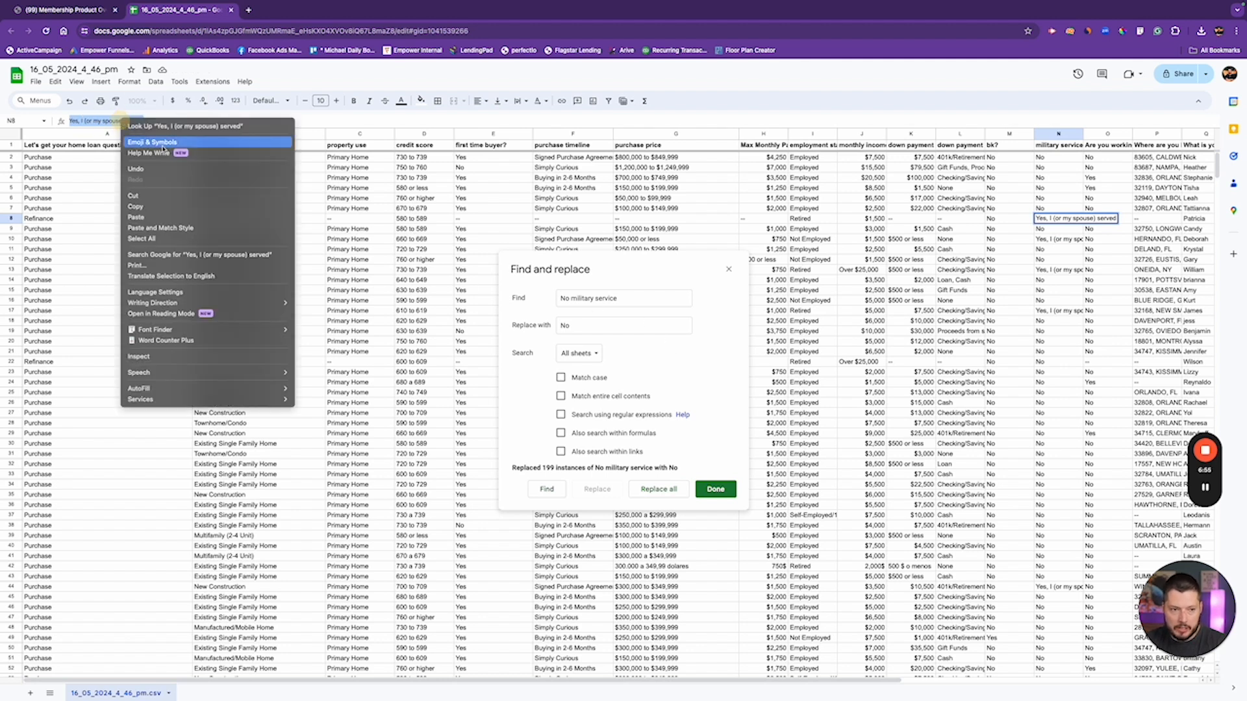
{"action": "left_click", "coordinate": [156, 207]}
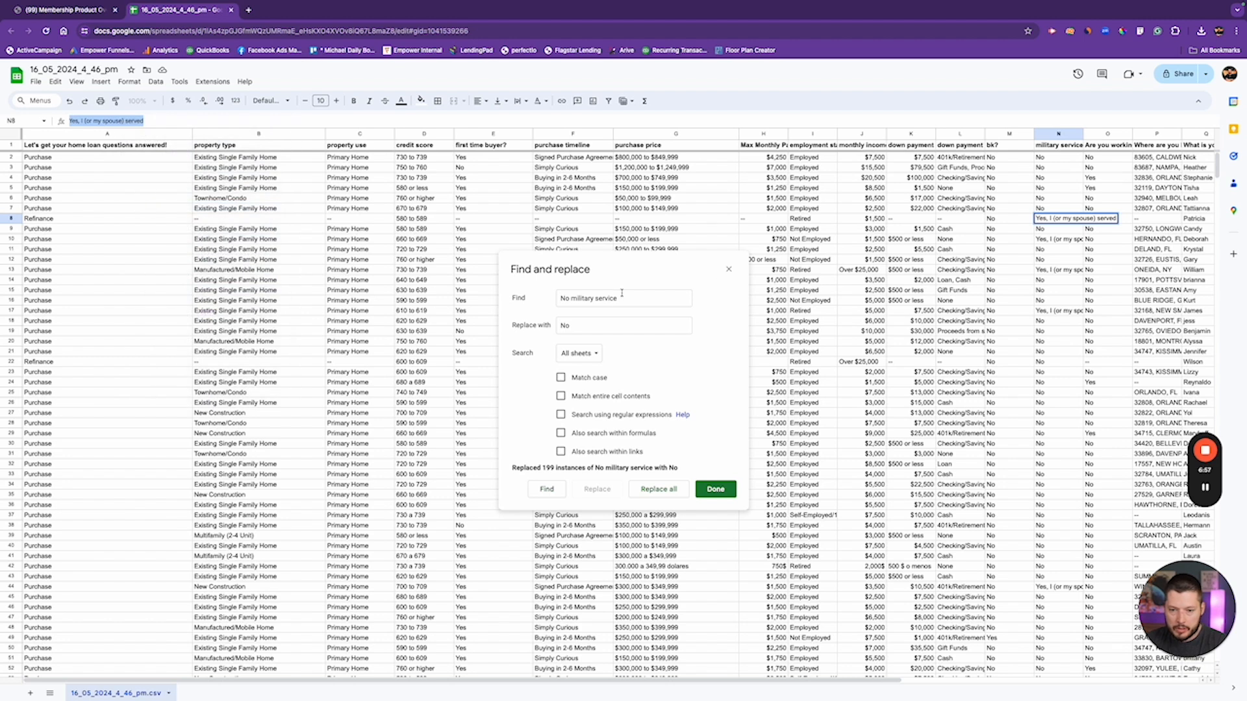
{"action": "left_click", "coordinate": [622, 296]}
{"action": "key", "text": "ctrl+a"}
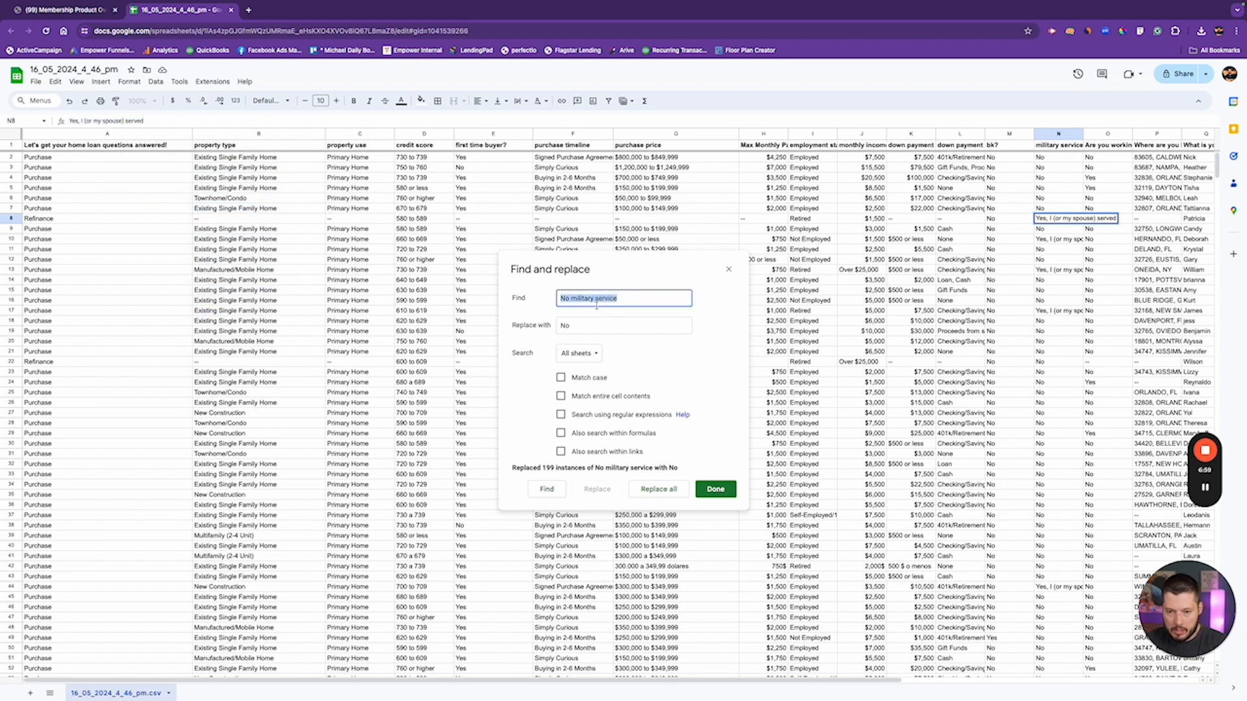
{"action": "right_click", "coordinate": [597, 300]}
{"action": "left_click", "coordinate": [617, 381]}
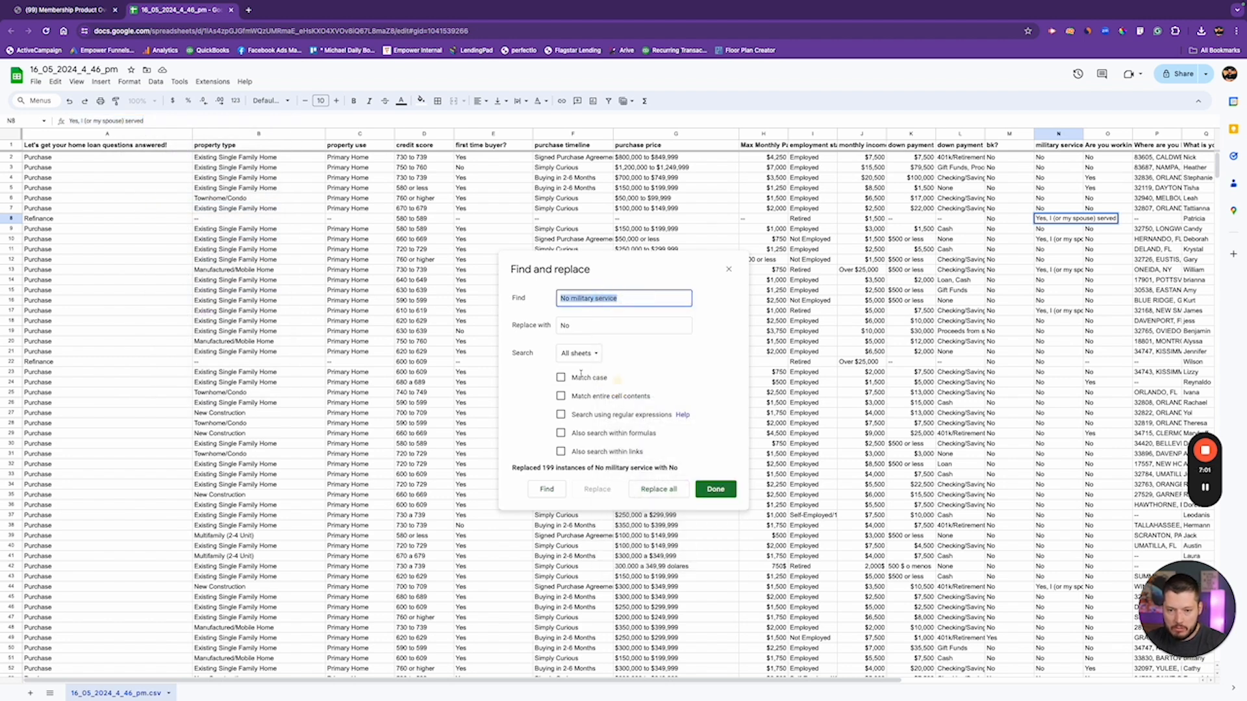
{"action": "double_click", "coordinate": [576, 325]}
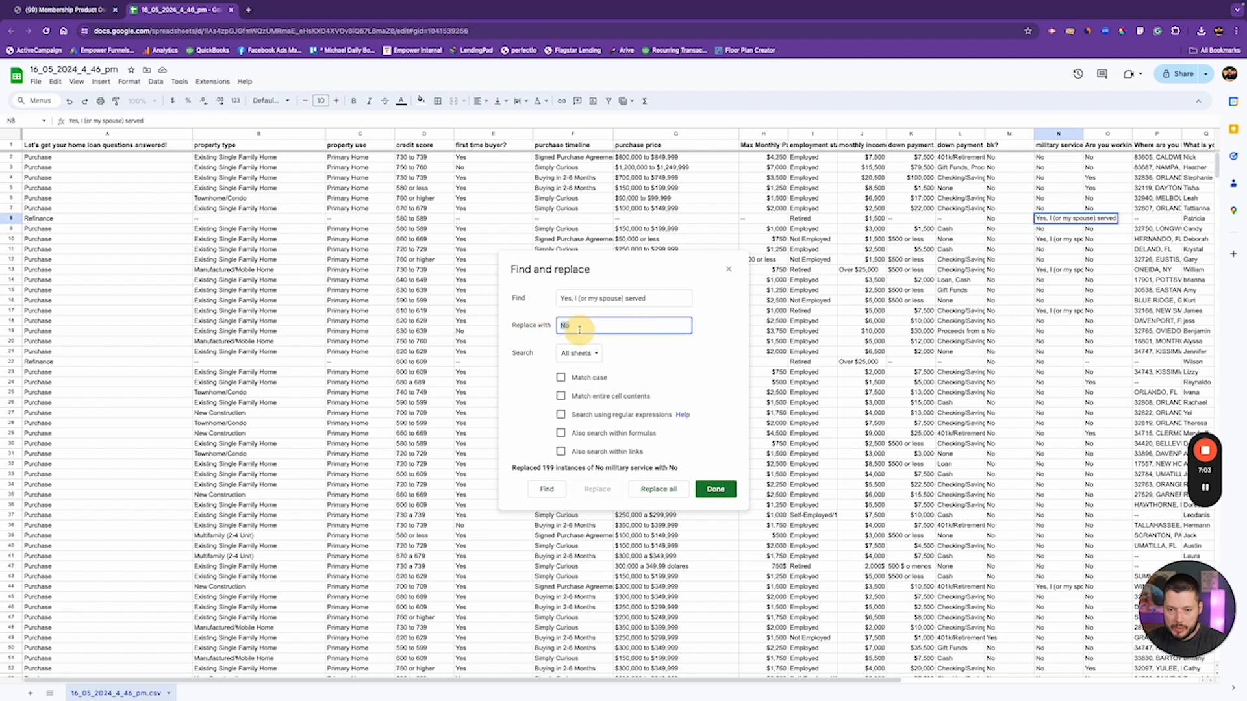
{"action": "type", "text": "Yes"}
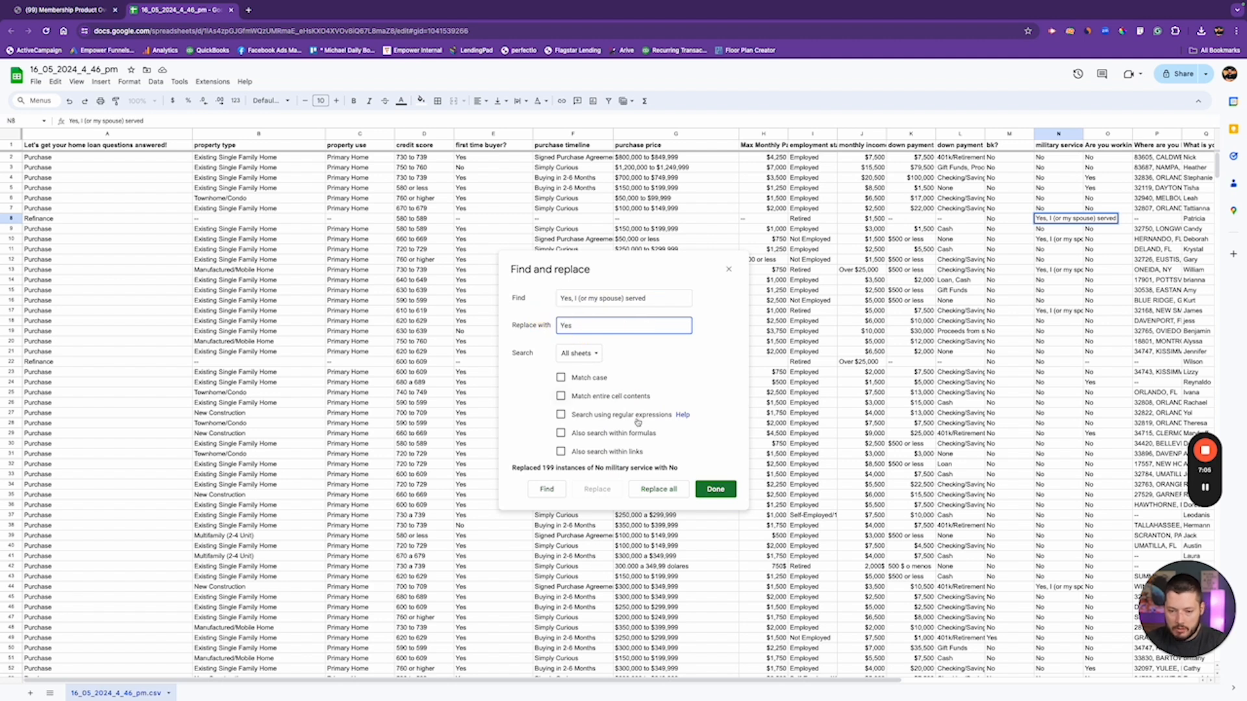
{"action": "left_click", "coordinate": [668, 491]}
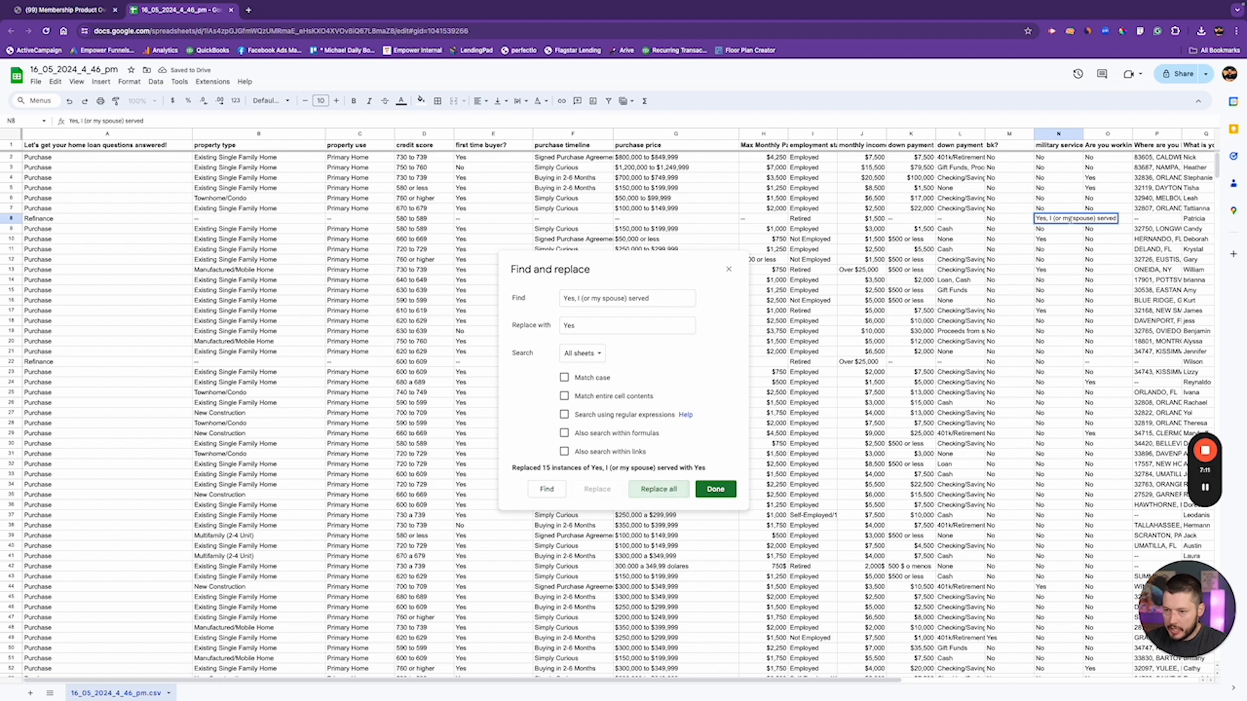
- Shorten the military service answer in N8 to "Yes" and close find and replace
{"action": "left_click_drag", "start_coordinate": [79, 121], "coordinate": [184, 123]}
{"action": "key", "text": "BackSpace"}
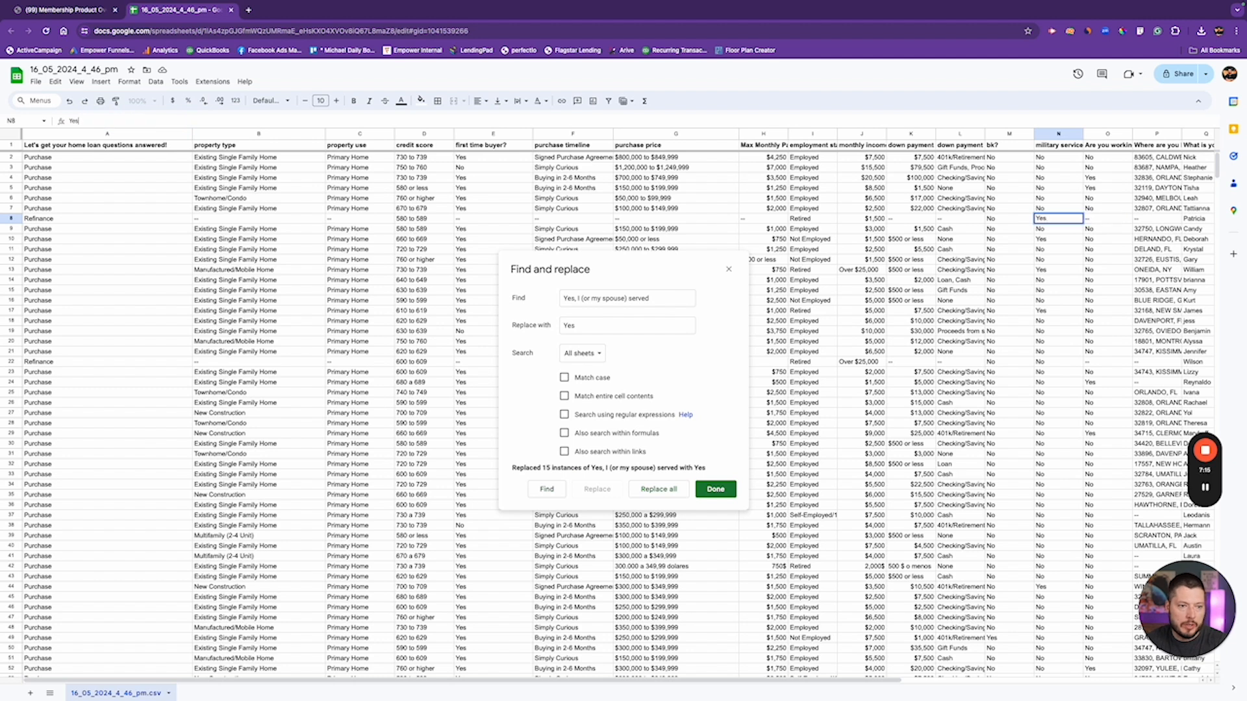
{"action": "left_click", "coordinate": [727, 491]}
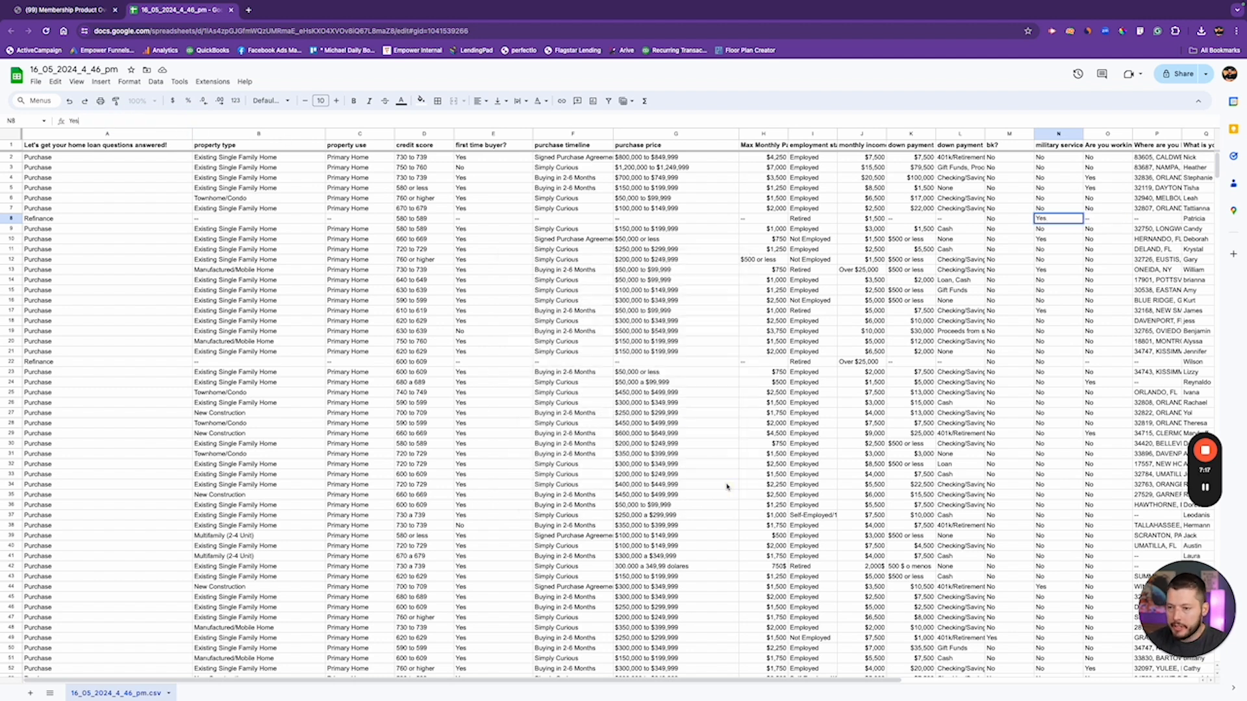
{"action": "left_click", "coordinate": [1052, 167]}
- Replace the real estate agent question in O1 with "working with agent?" and the home location question in P1 with "location"
{"action": "left_click", "coordinate": [1100, 146]}
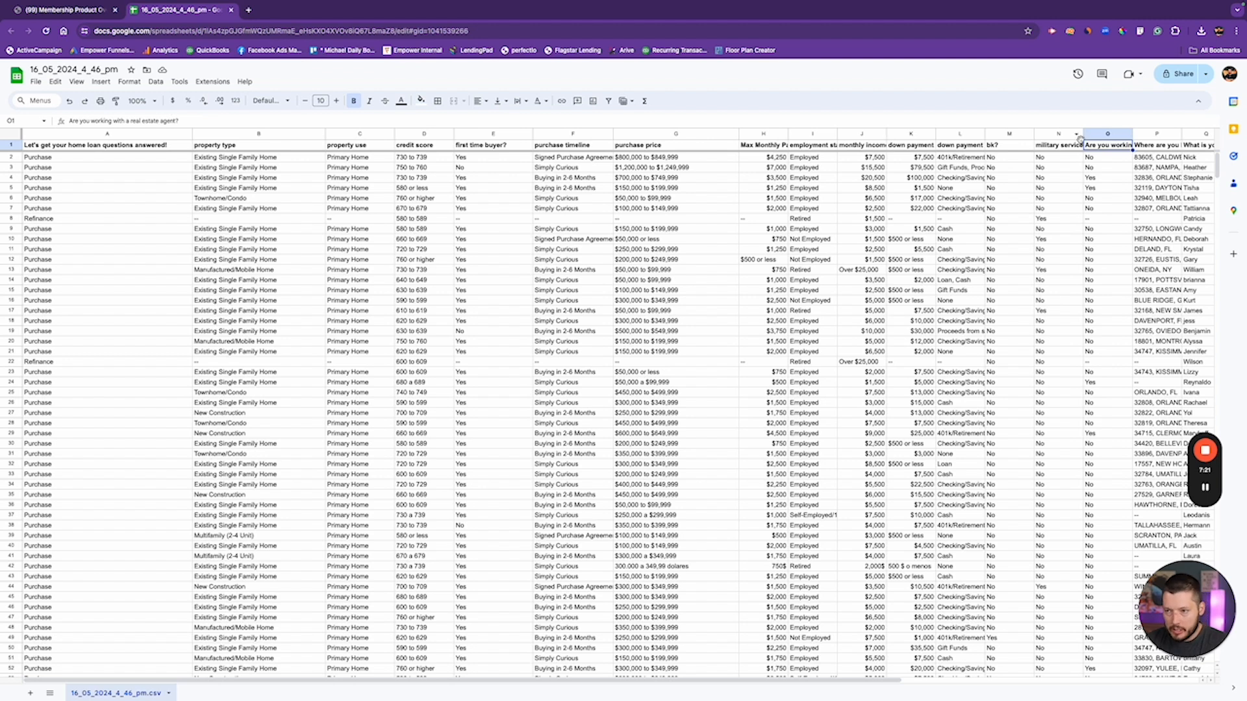
{"action": "type", "text": "working with agent?"}
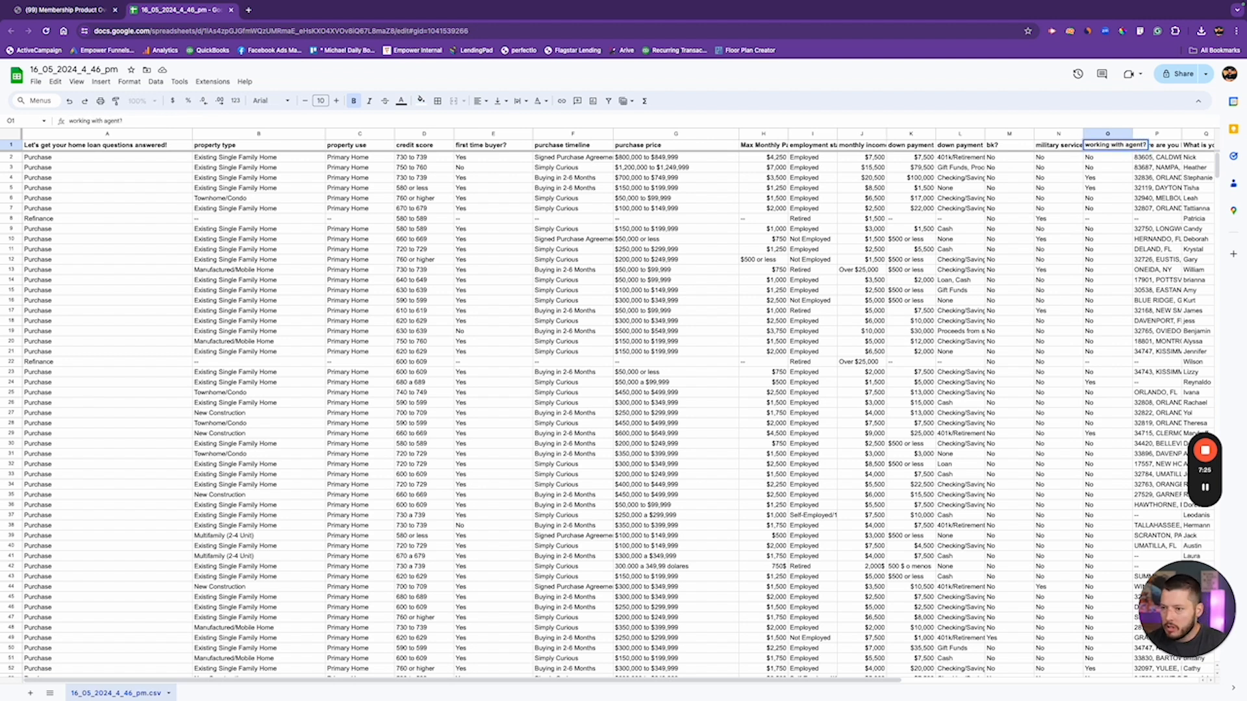
{"action": "left_click", "coordinate": [1175, 147]}
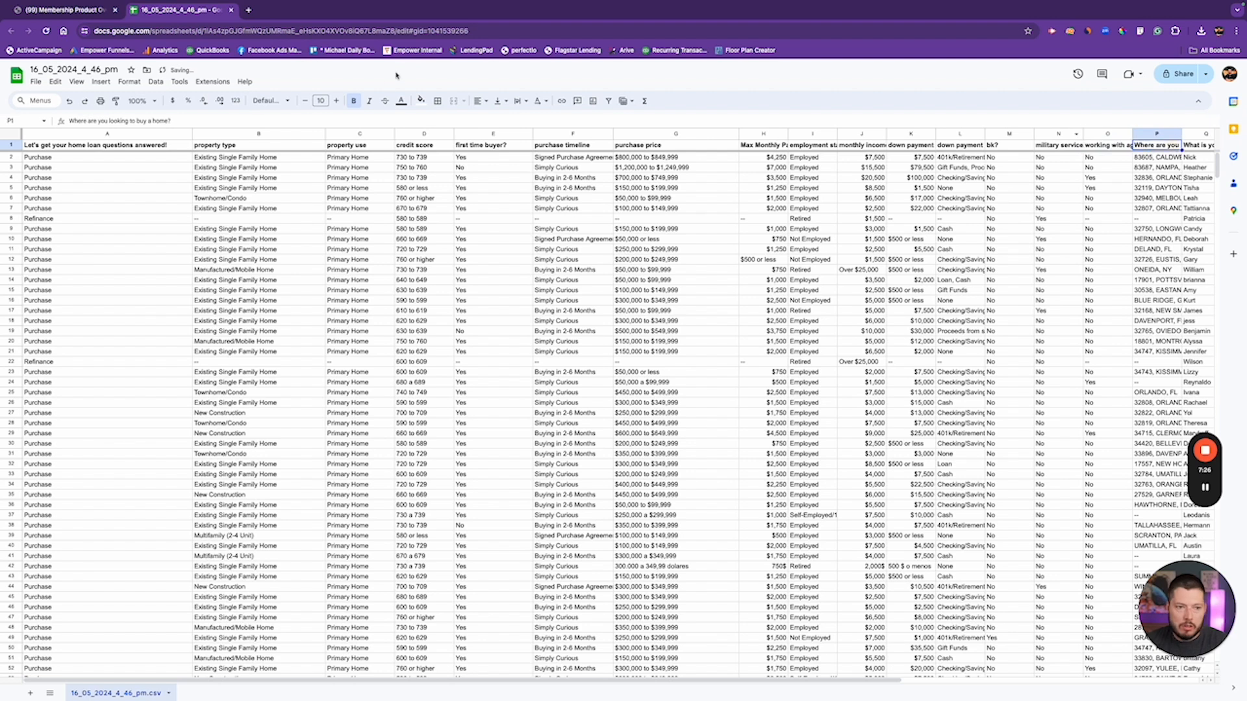
{"action": "triple_click", "coordinate": [182, 121]}
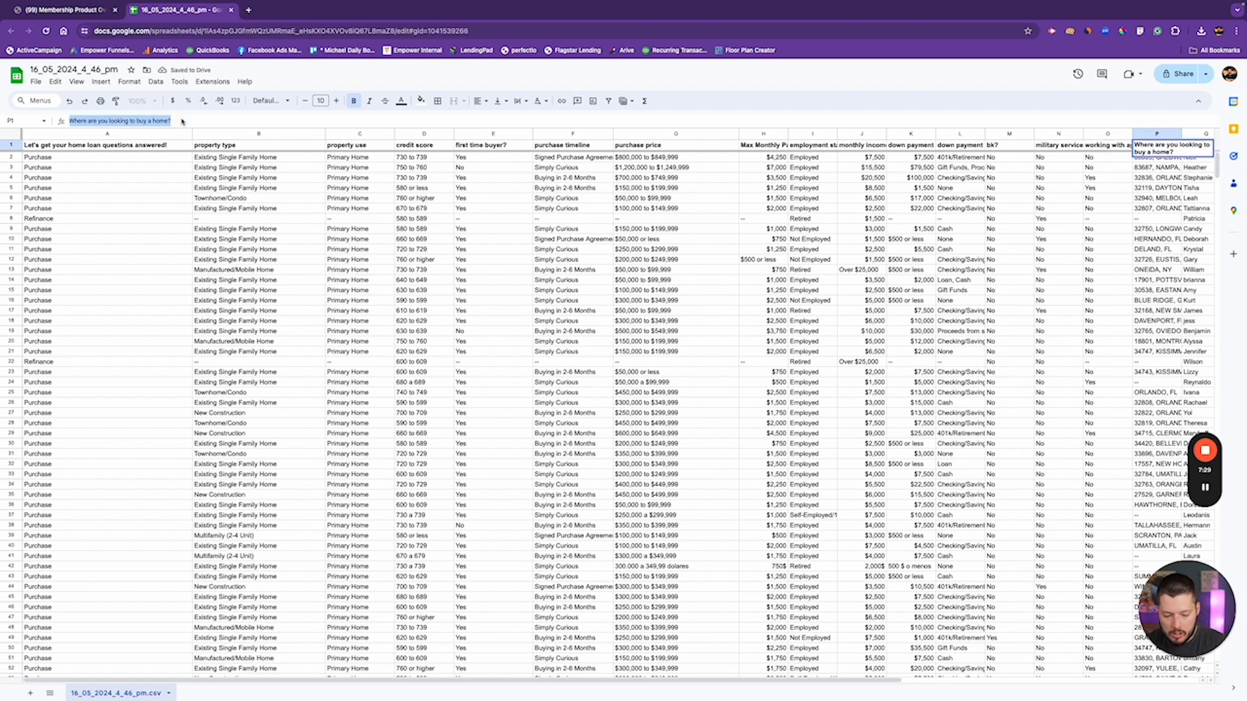
{"action": "type", "text": "location"}
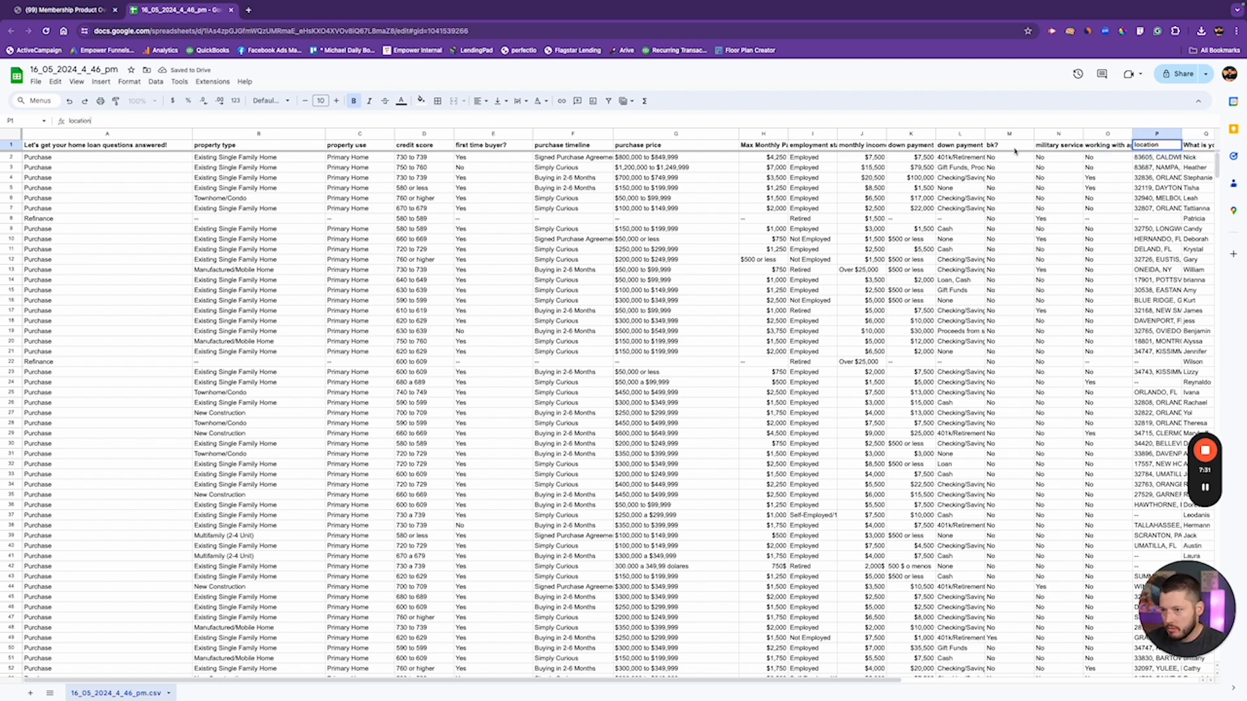
{"action": "key", "text": "Tab"}
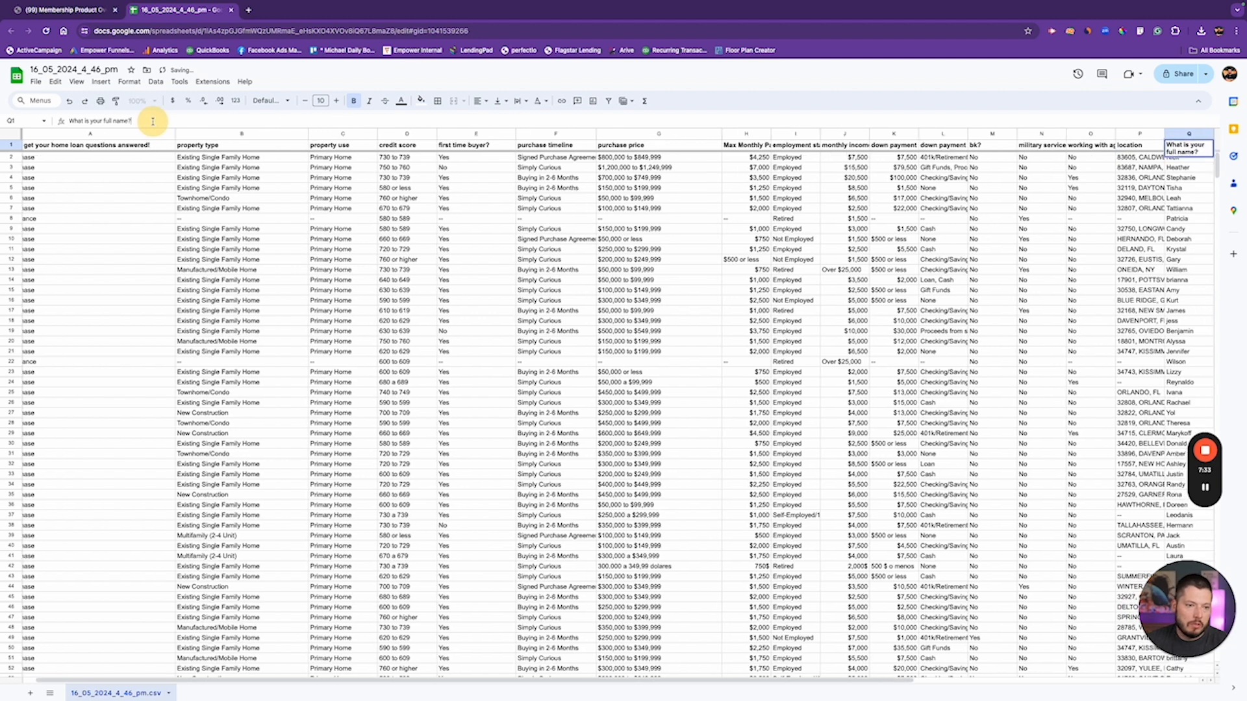
- Replace the full name question in Q1 with the header "first name"
{"action": "triple_click", "coordinate": [152, 121]}
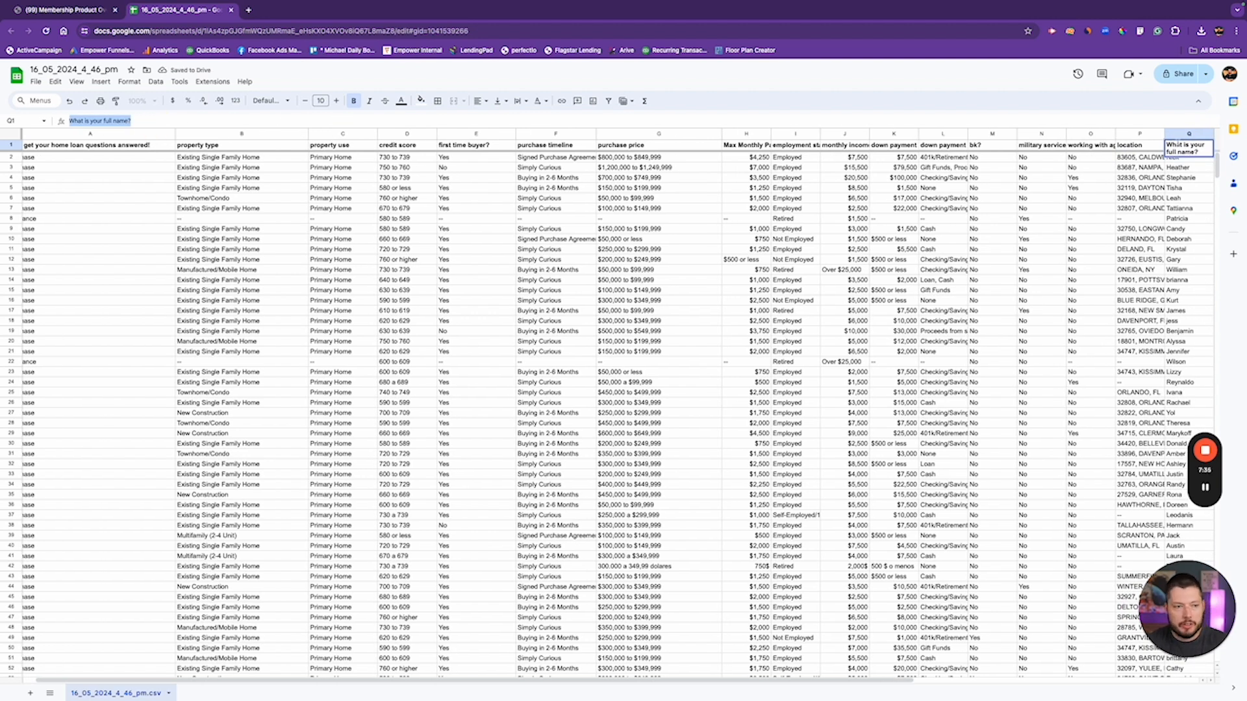
{"action": "type", "text": "first name"}
{"action": "key", "text": "Return"}
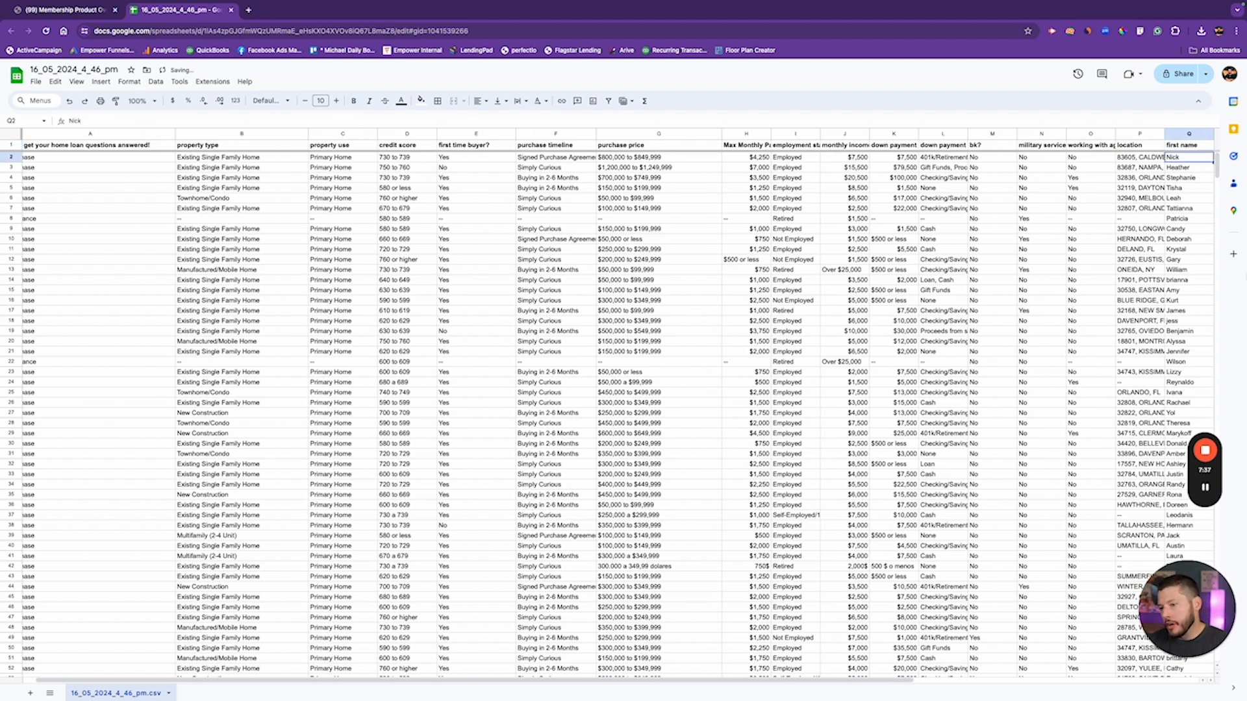
- Narrow the email, phone and contact source columns S, T and U
{"action": "scroll", "coordinate": [1097, 279], "scroll_direction": "right", "scroll_amount": 2}
{"action": "left_click", "coordinate": [1153, 145]}
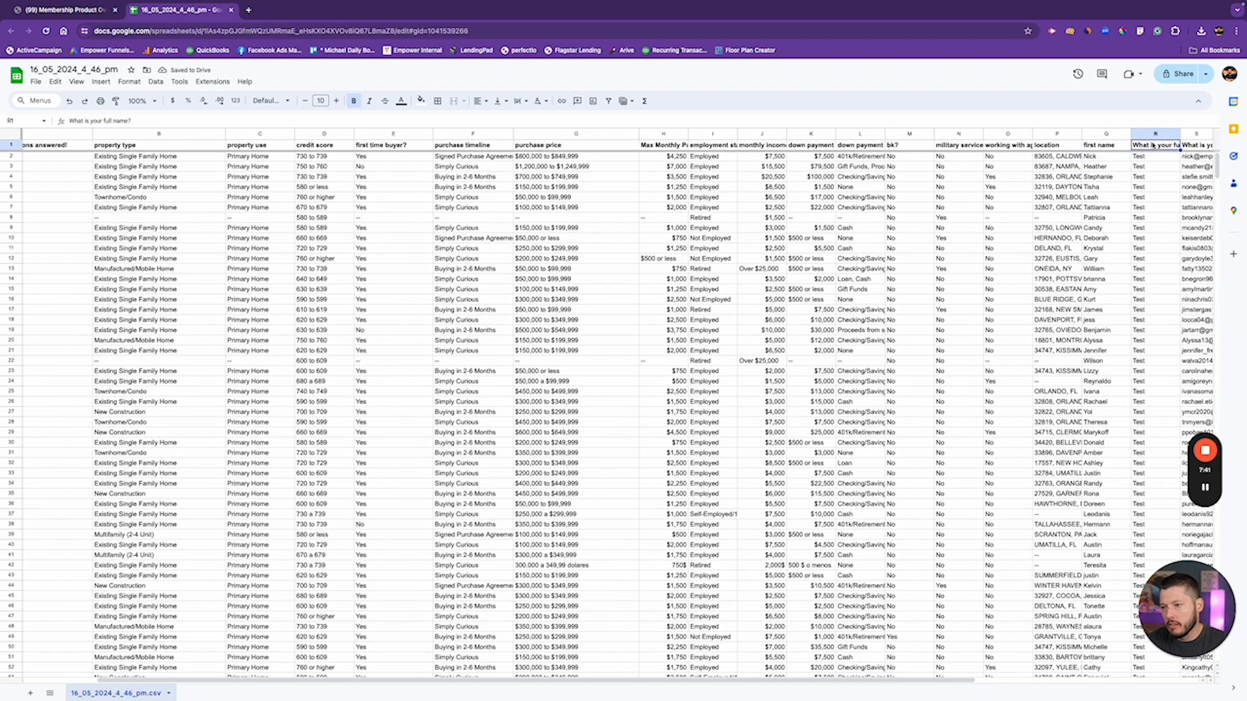
{"action": "left_click_drag", "start_coordinate": [1209, 134], "coordinate": [1200, 133]}
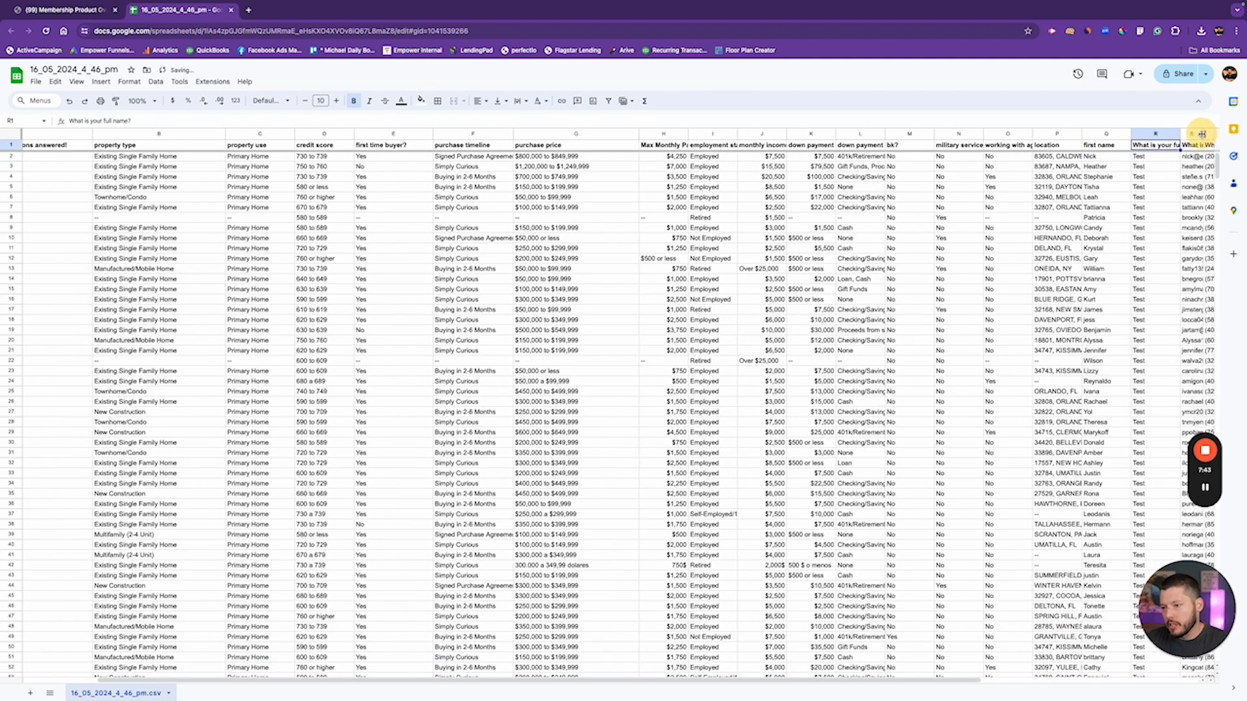
{"action": "scroll", "coordinate": [1166, 176], "scroll_direction": "right", "scroll_amount": 2}
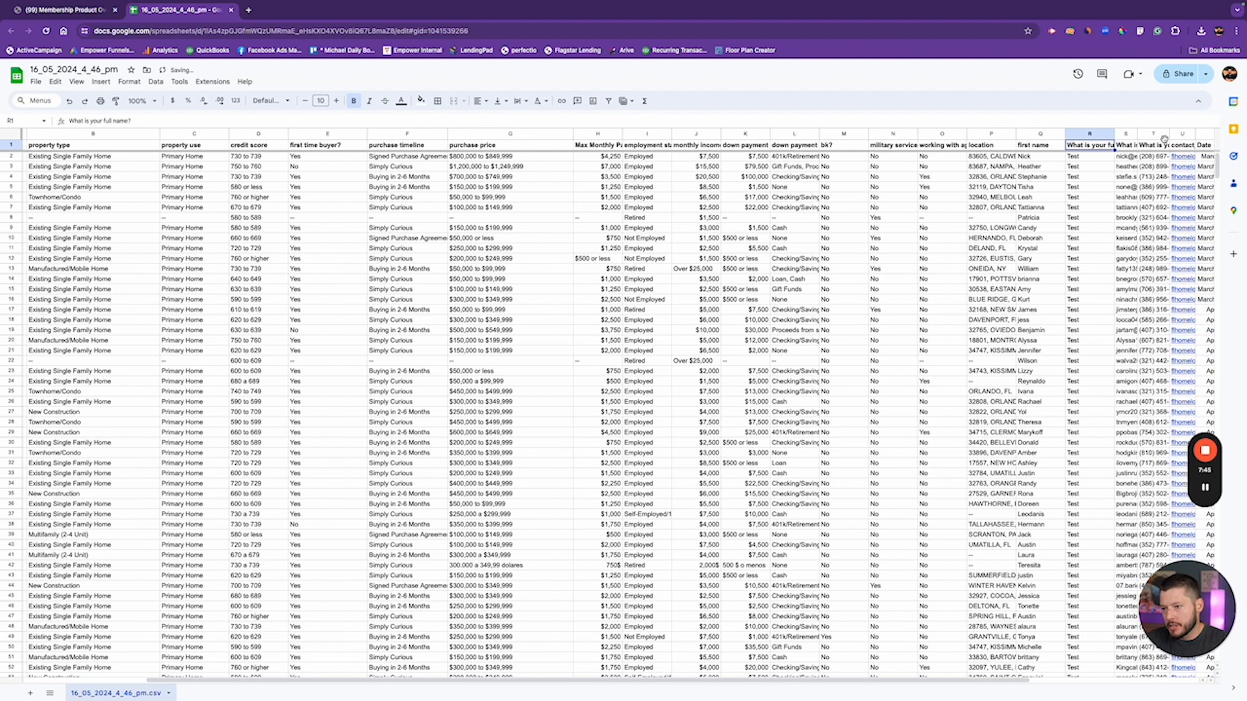
{"action": "left_click_drag", "start_coordinate": [1169, 134], "coordinate": [1180, 134]}
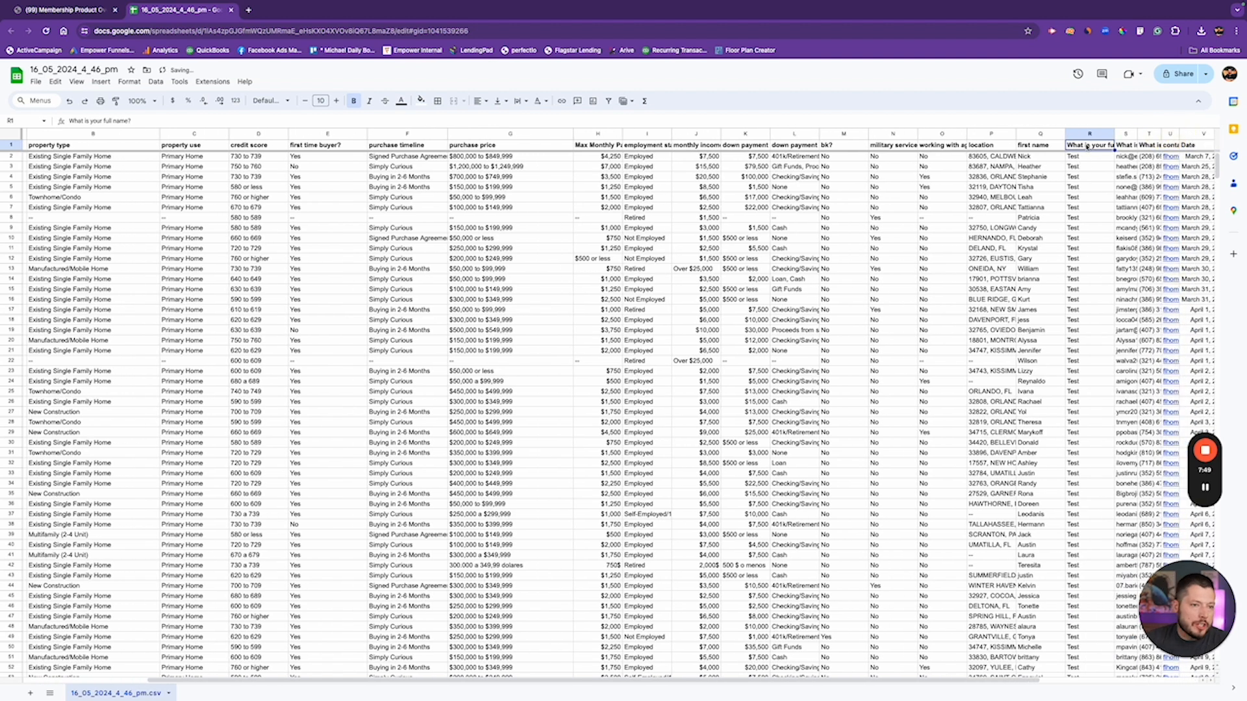
- Replace the question headers in R1 through U1 with "last name", "email", "phone" and "source"
{"action": "type", "text": "last name"}
{"action": "key", "text": "Tab"}
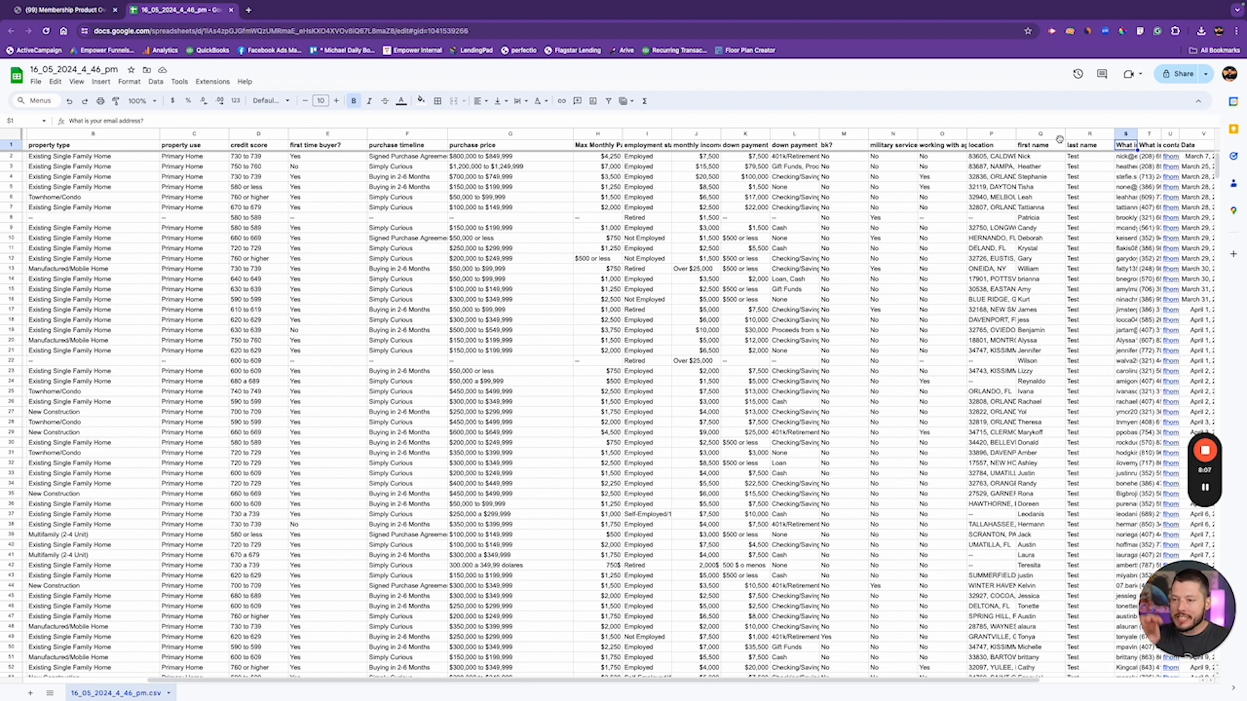
{"action": "scroll", "coordinate": [1039, 163], "scroll_direction": "right", "scroll_amount": 2}
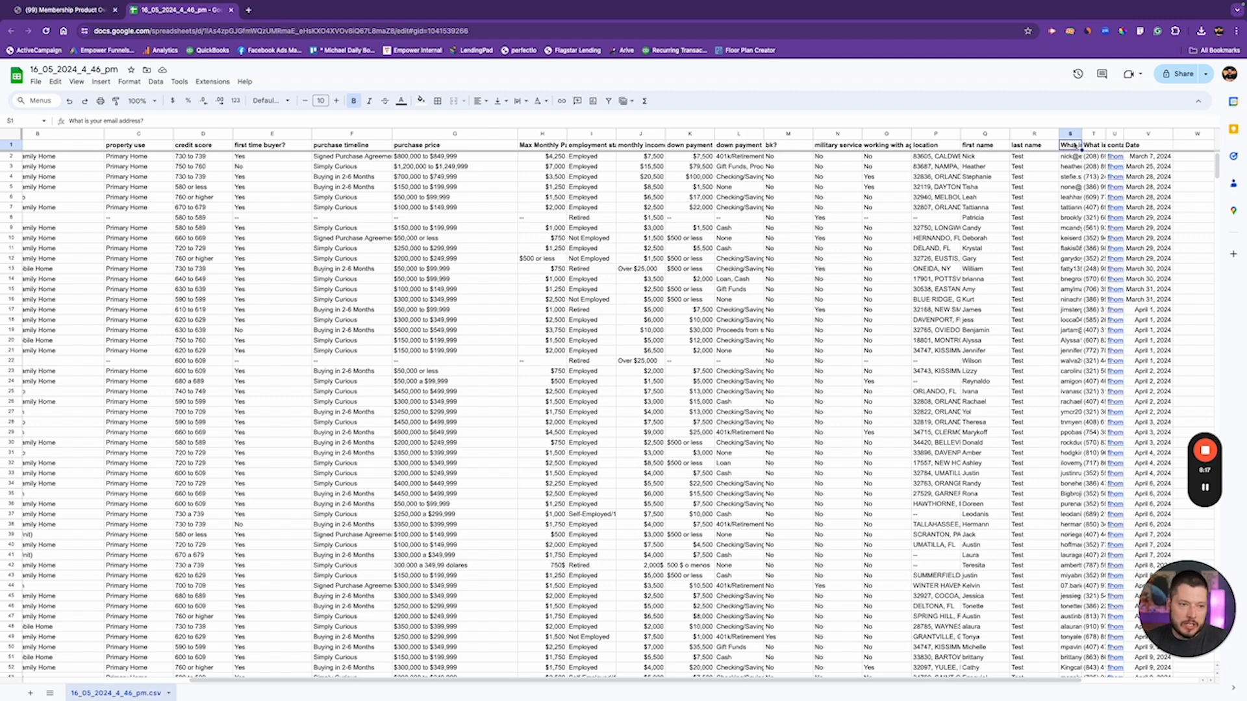
{"action": "type", "text": "email"}
{"action": "key", "text": "Tab"}
{"action": "type", "text": "phone"}
{"action": "key", "text": "Tab"}
{"action": "type", "text": "source"}
{"action": "key", "text": "Tab"}
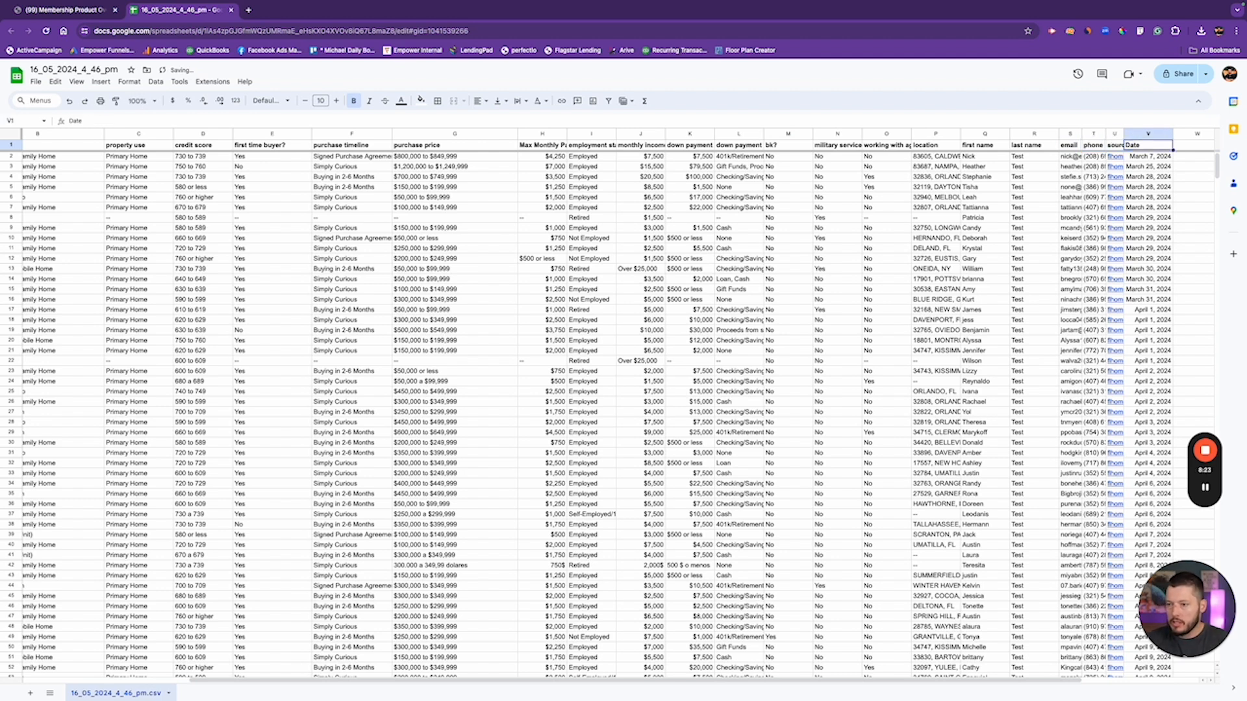
- Examine how the credit score answers in column D are written as ranges, starting with cell D2
{"action": "scroll", "coordinate": [570, 311], "scroll_direction": "left", "scroll_amount": 5}
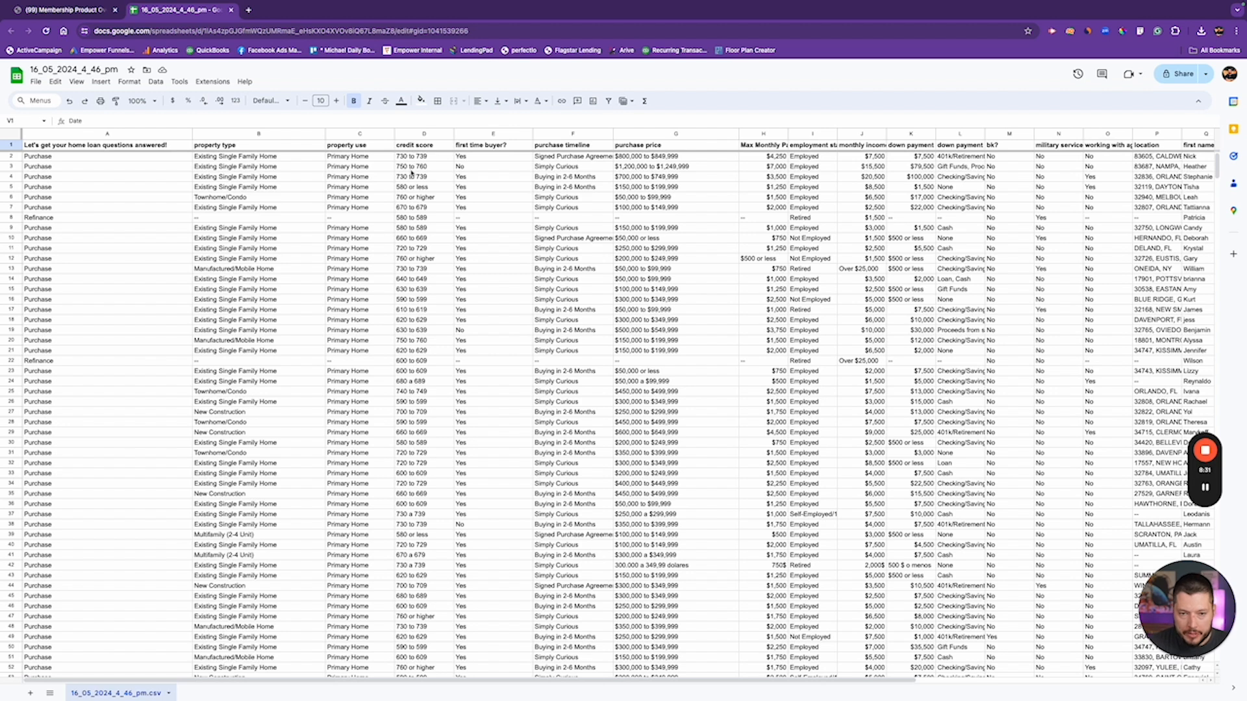
{"action": "scroll", "coordinate": [410, 157], "scroll_direction": "right", "scroll_amount": 1}
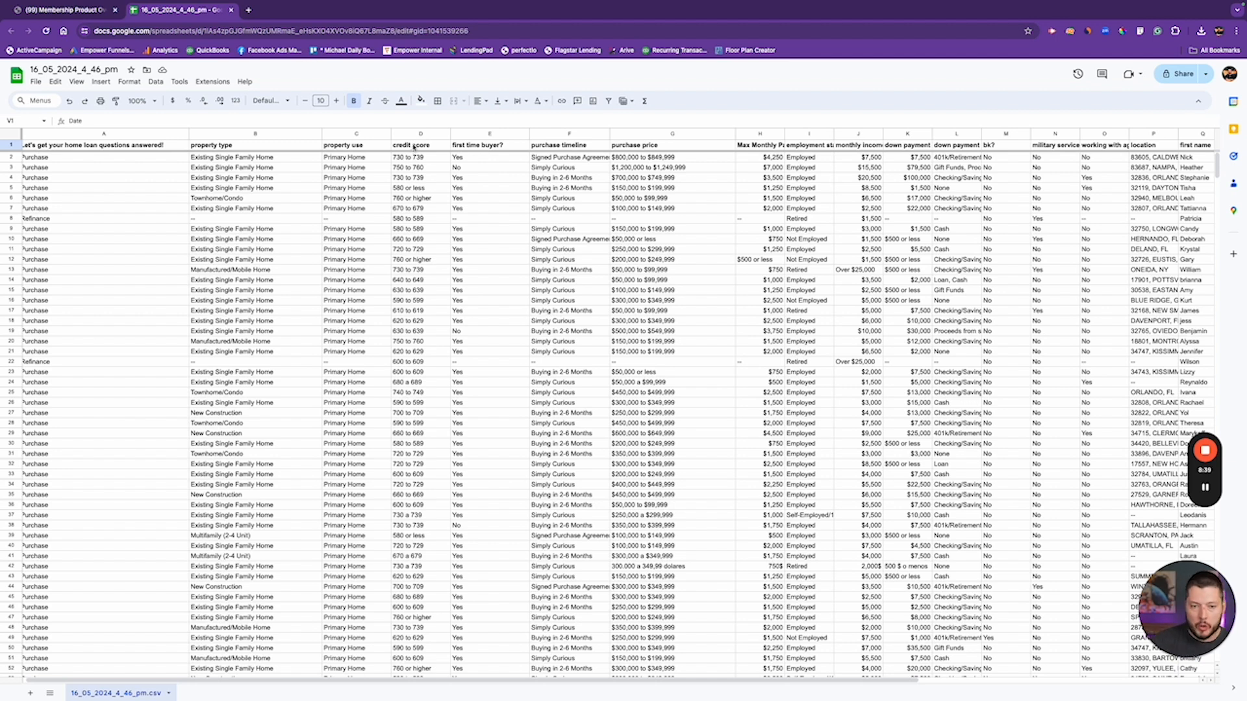
{"action": "left_click", "coordinate": [413, 147]}
{"action": "scroll", "coordinate": [415, 153], "scroll_direction": "left", "scroll_amount": 1}
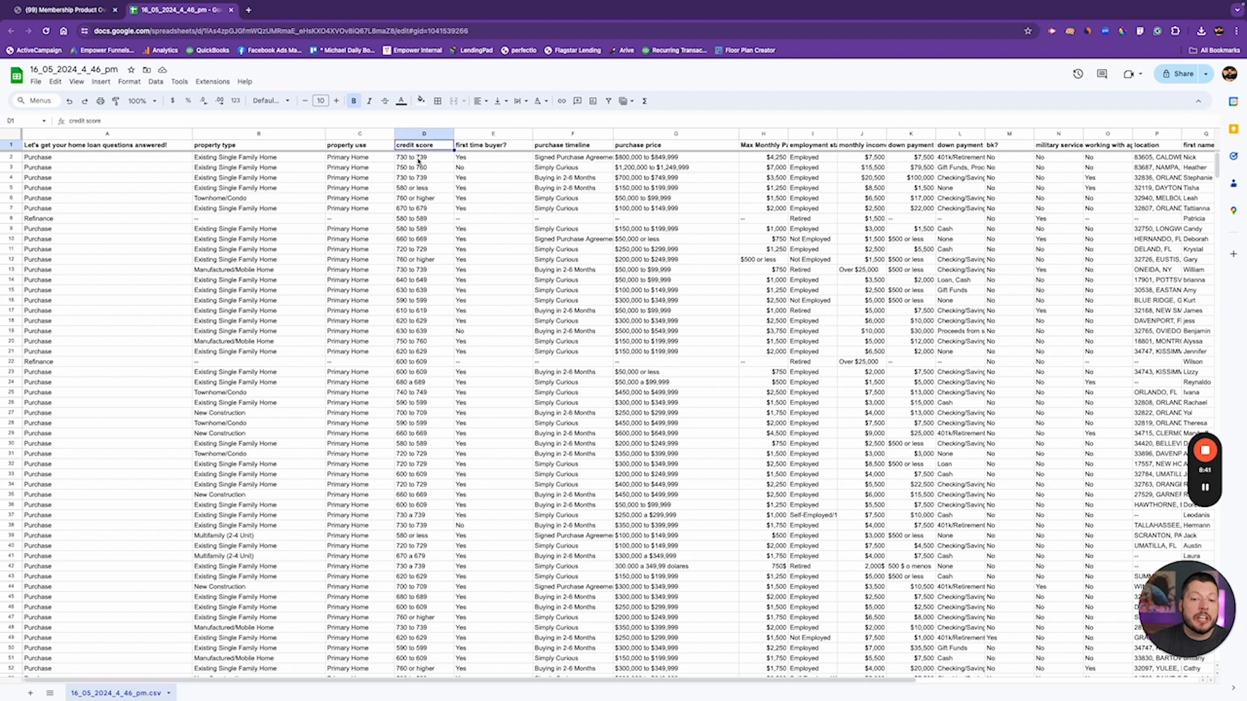
{"action": "left_click", "coordinate": [418, 160]}
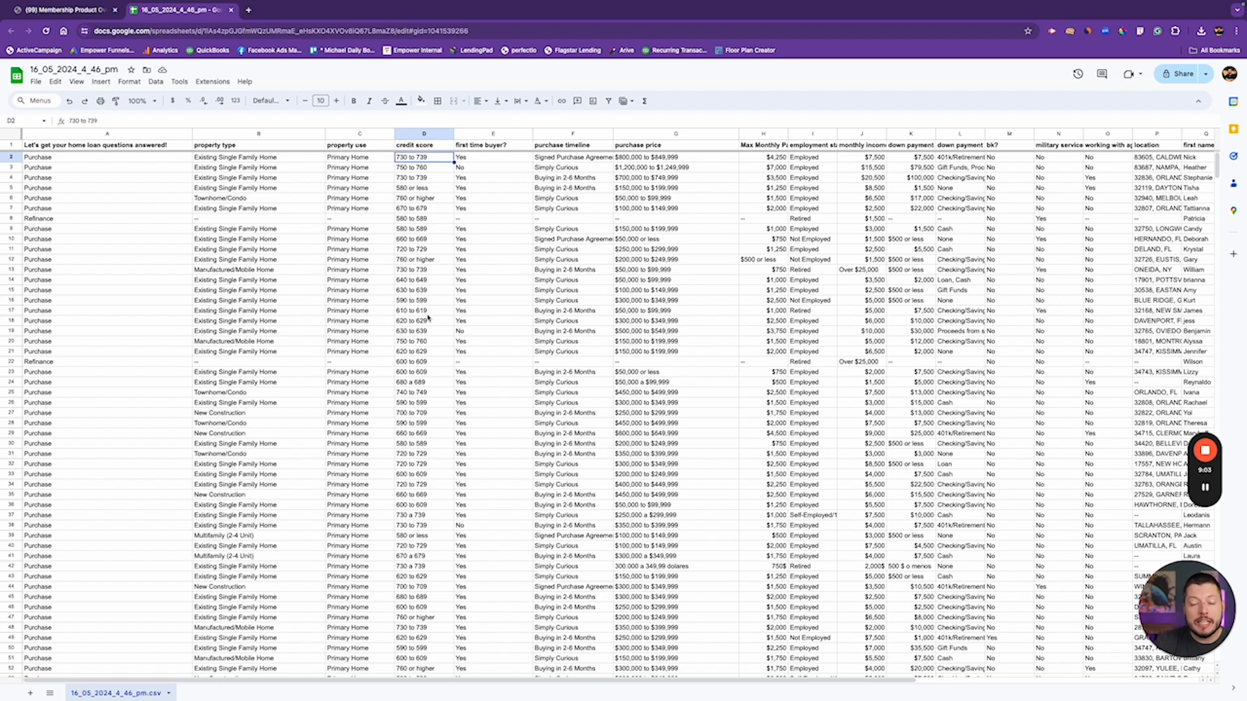
{"action": "left_click", "coordinate": [405, 161]}
{"action": "left_click", "coordinate": [445, 159]}
{"action": "double_click", "coordinate": [445, 160]}
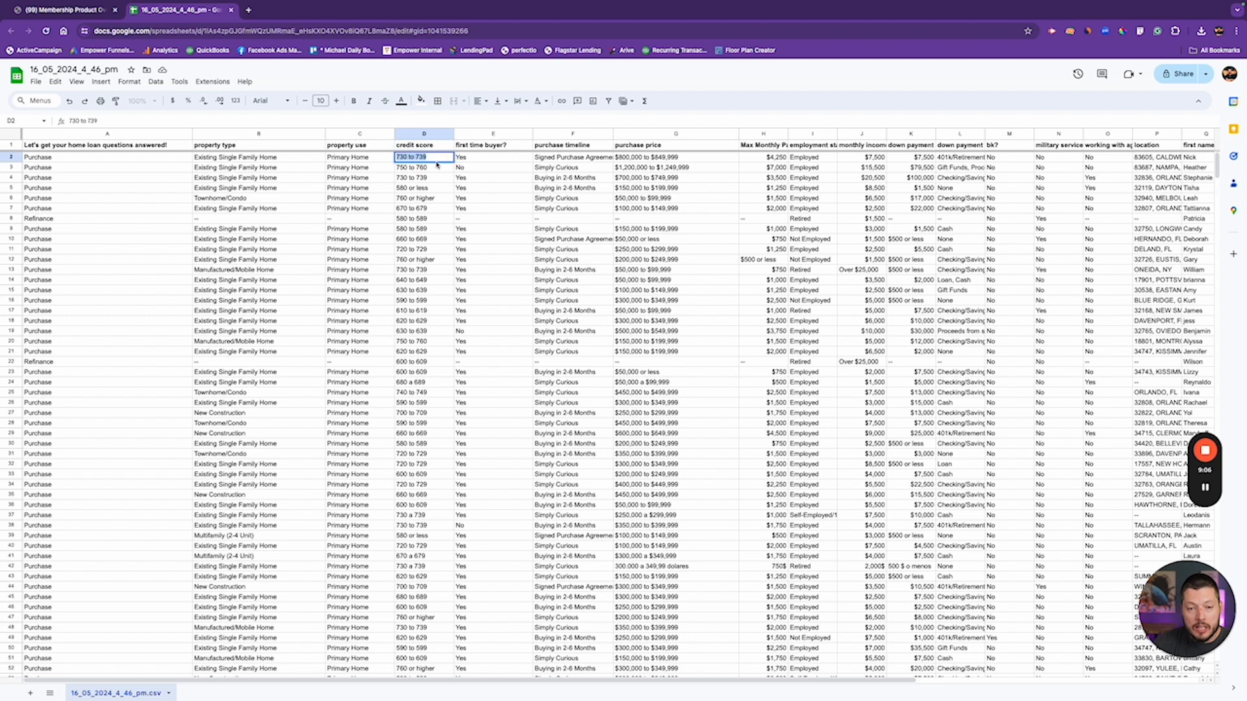
{"action": "left_click", "coordinate": [401, 157]}
{"action": "left_click", "coordinate": [421, 157]}
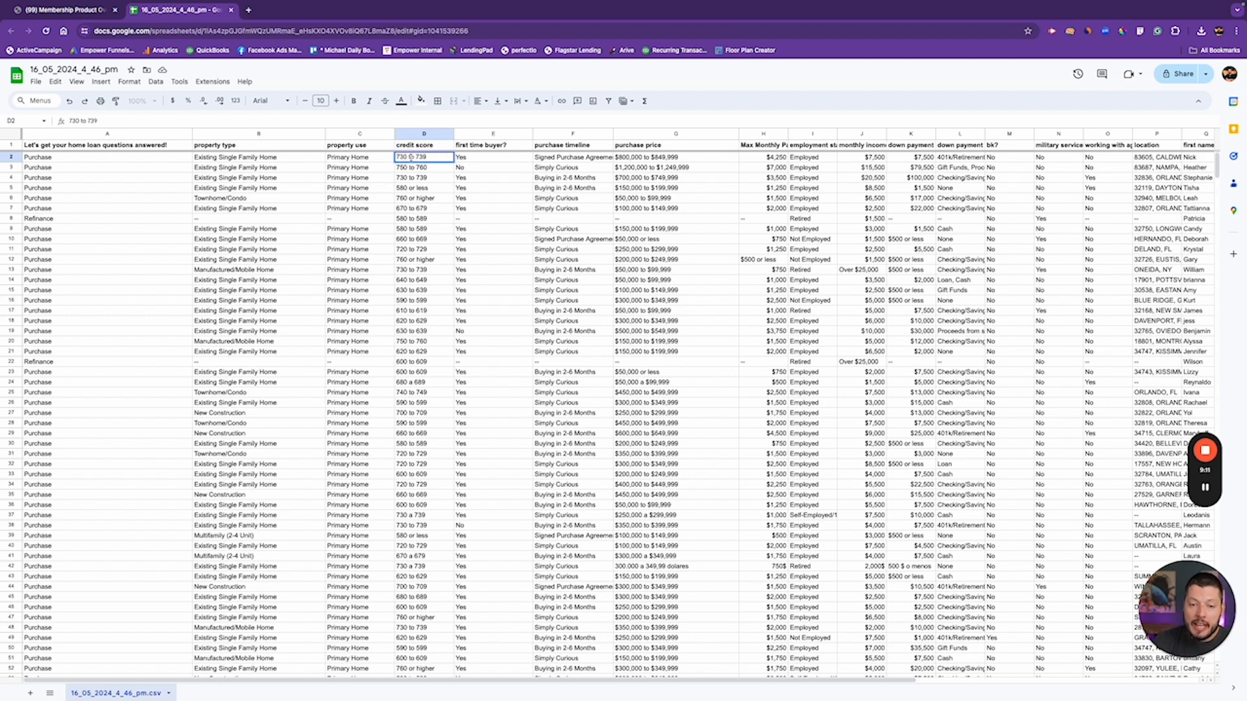
{"action": "left_click", "coordinate": [409, 157]}
{"action": "left_click", "coordinate": [433, 157]}
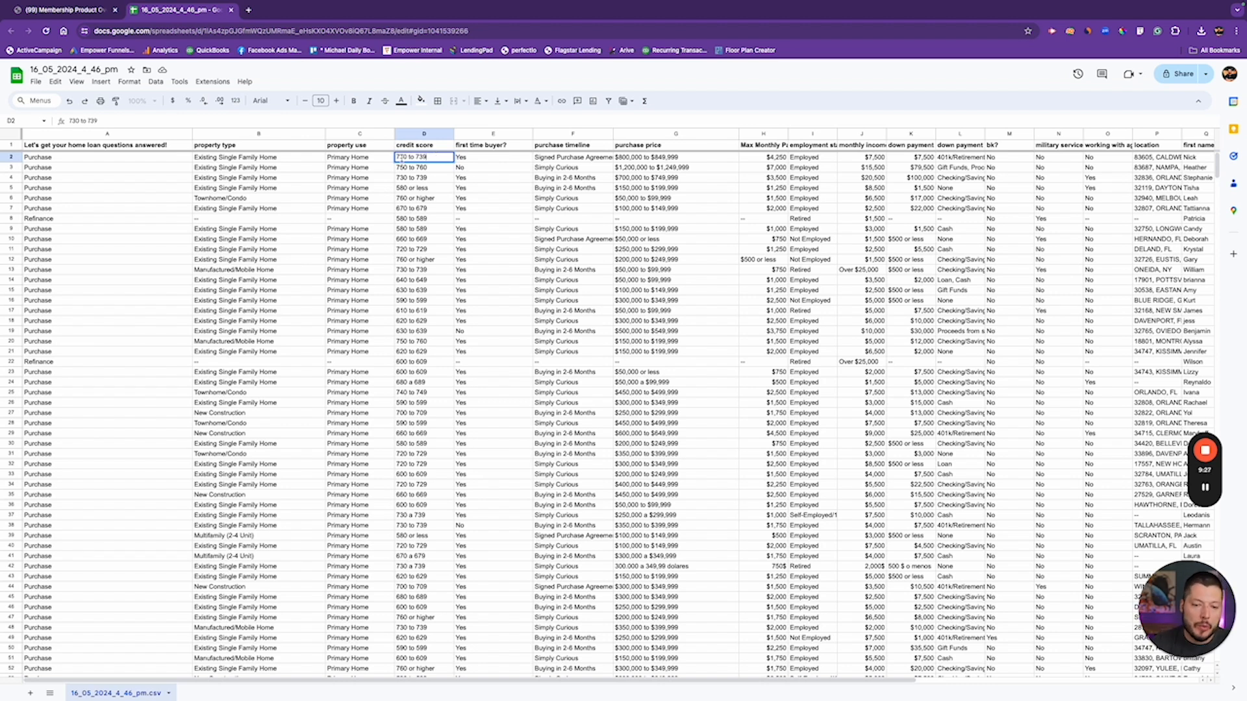
{"action": "left_click", "coordinate": [430, 168]}
{"action": "left_click", "coordinate": [416, 154]}
{"action": "scroll", "coordinate": [422, 339], "scroll_direction": "down", "scroll_amount": 5}
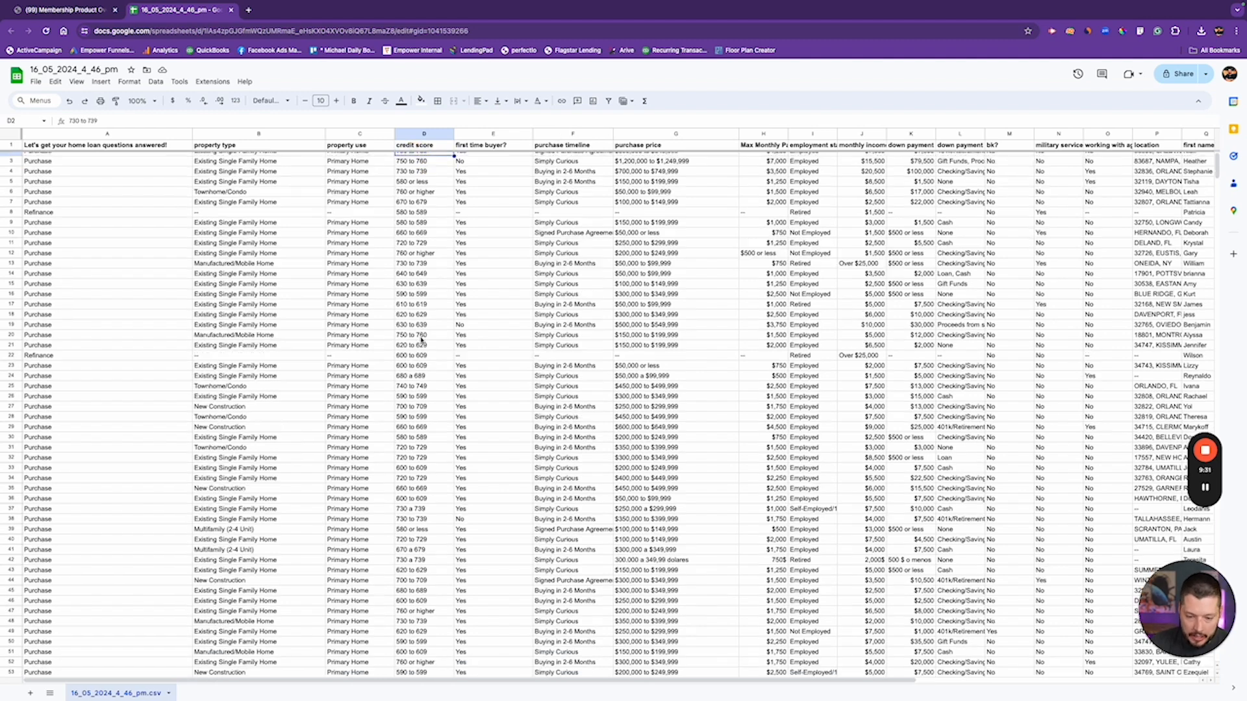
{"action": "scroll", "coordinate": [422, 339], "scroll_direction": "up", "scroll_amount": 5}
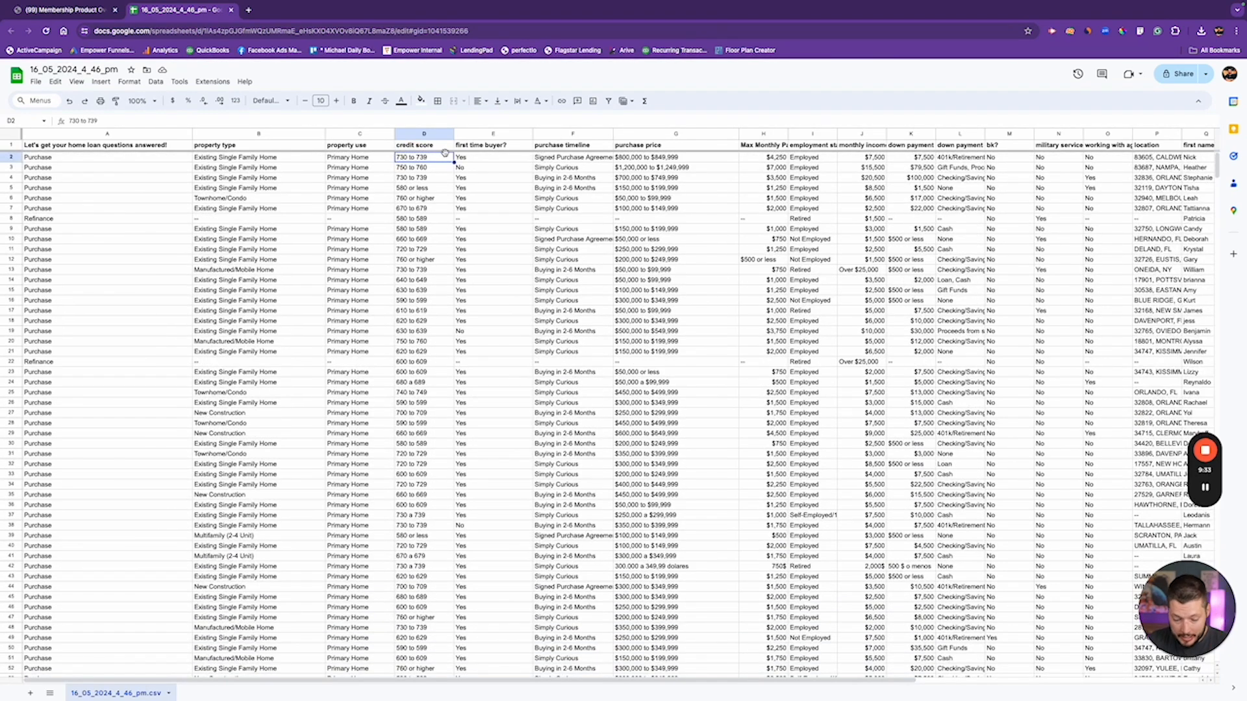
- Find the credit score range "730 to 739" and replace all its occurrences with "730"
{"action": "key", "text": "ctrl+f"}
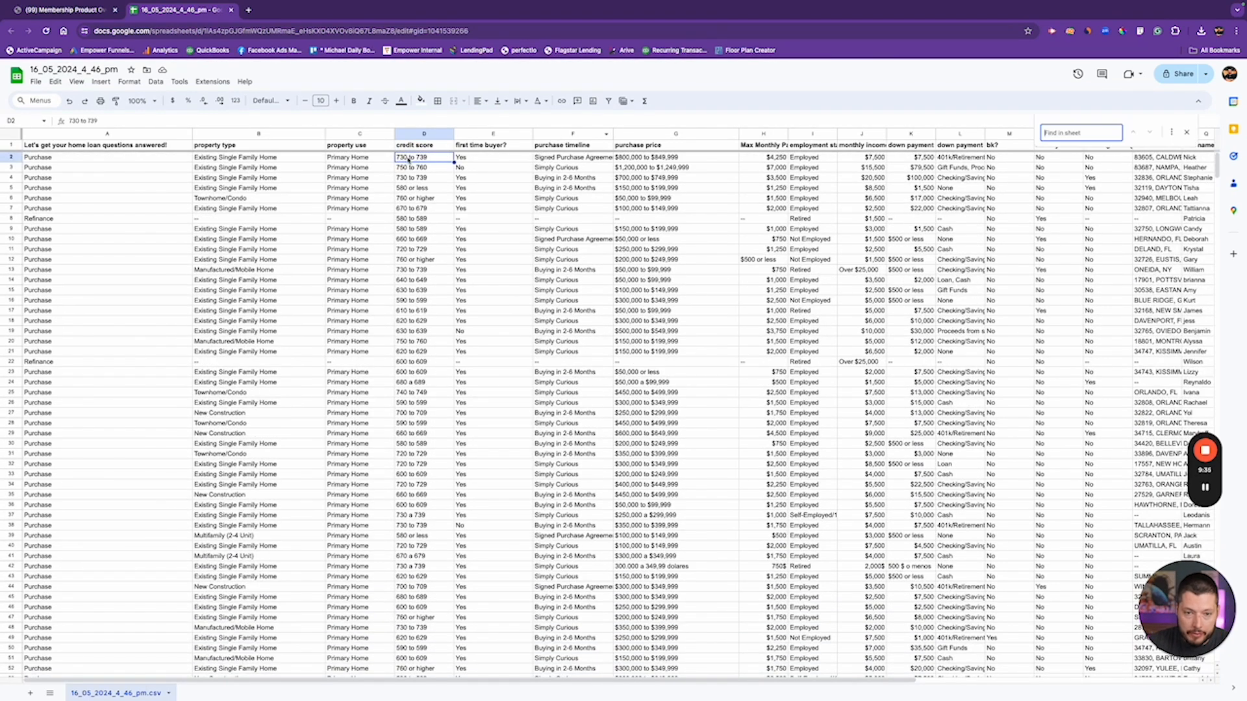
{"action": "type", "text": "730"}
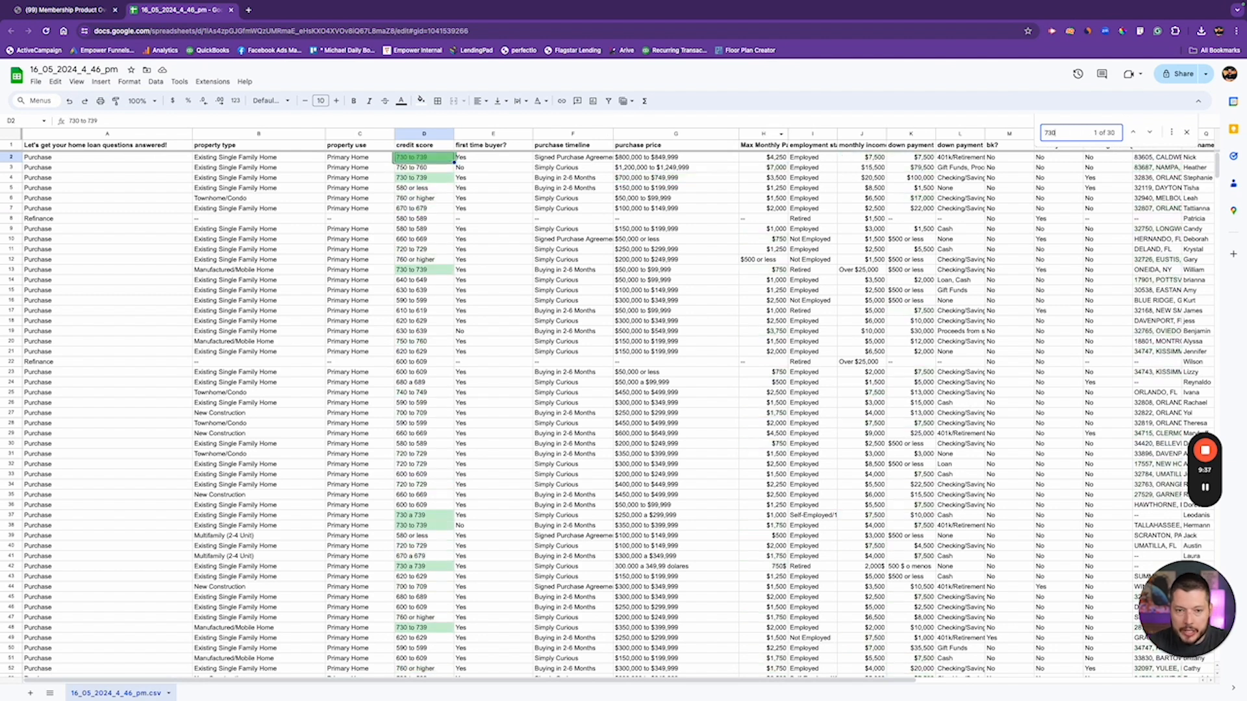
{"action": "type", "text": " to 739"}
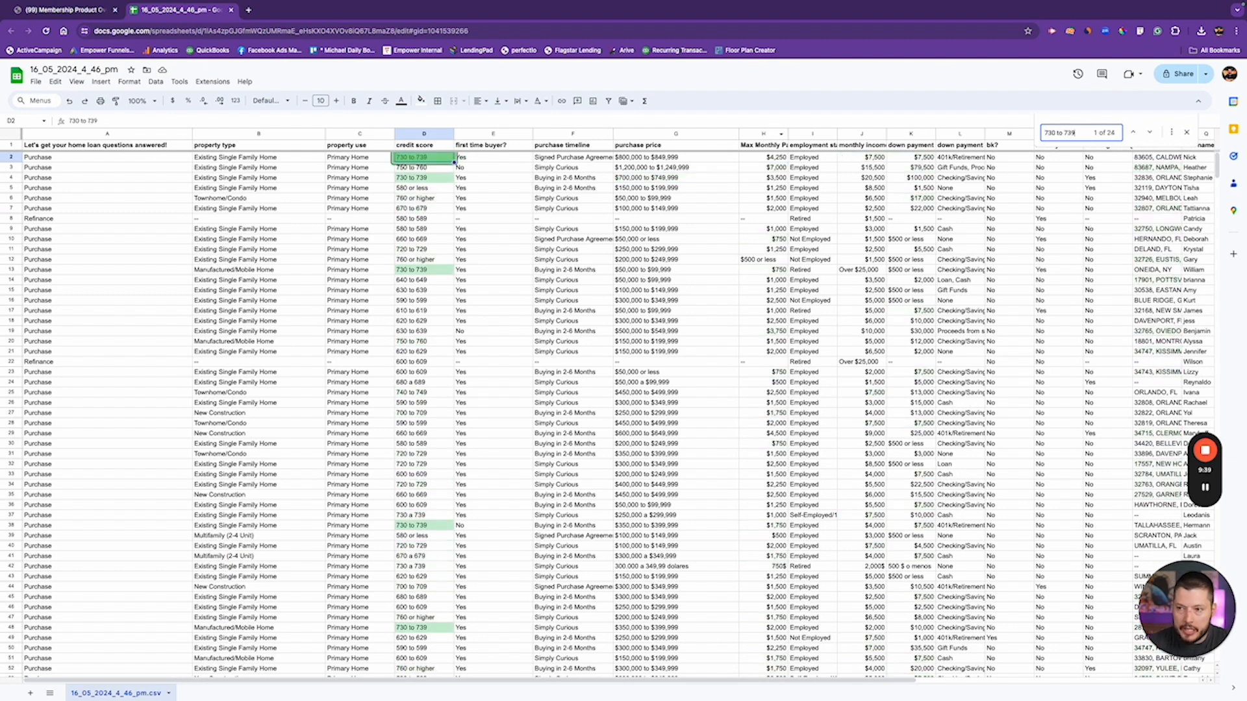
{"action": "left_click", "coordinate": [1174, 133]}
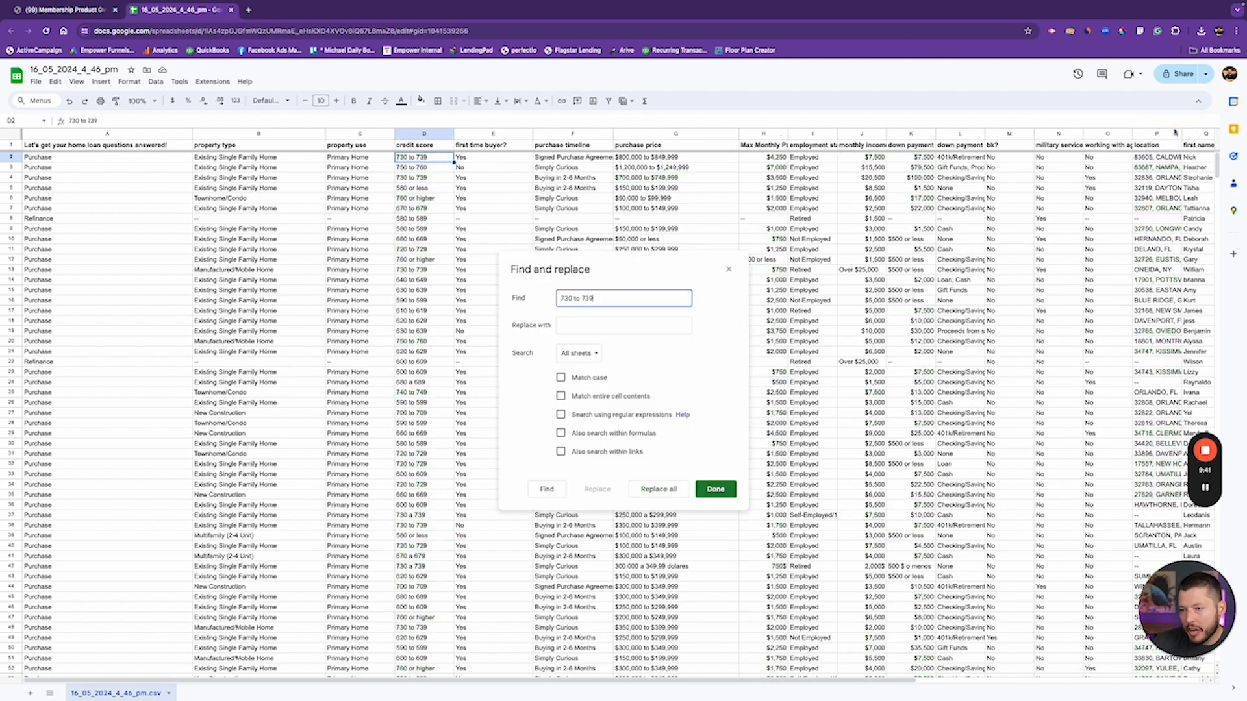
{"action": "left_click", "coordinate": [585, 326]}
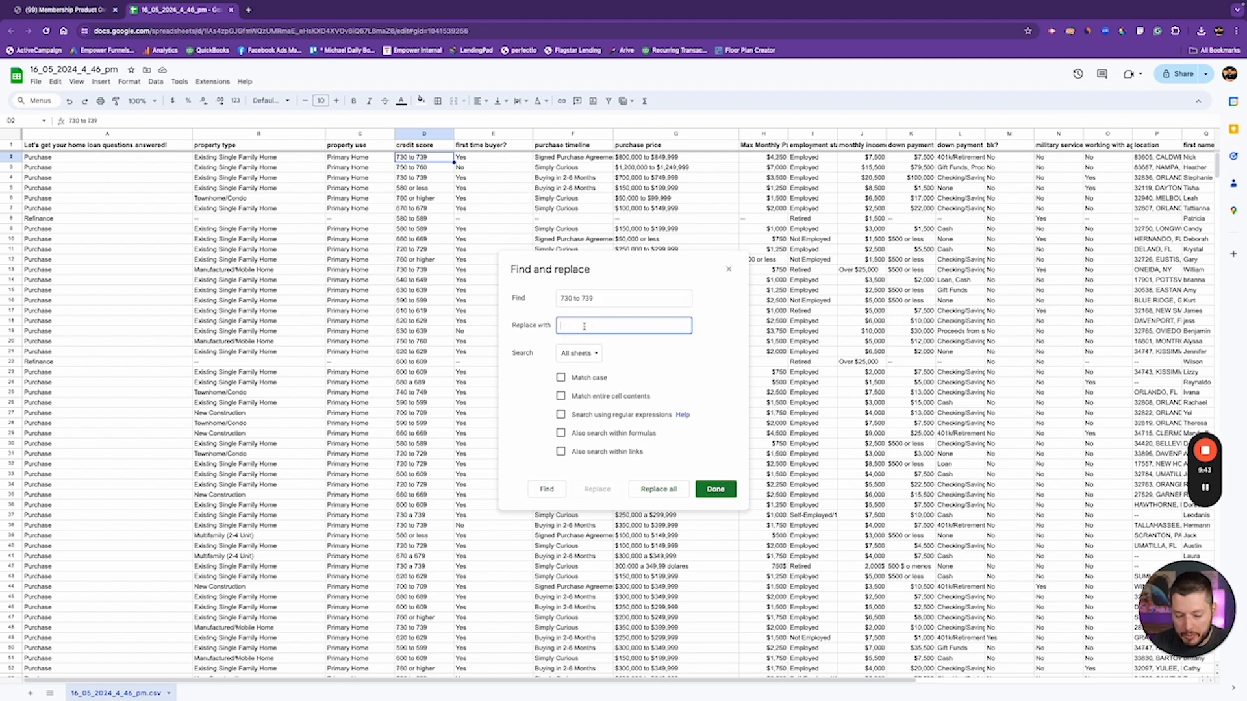
{"action": "type", "text": "730"}
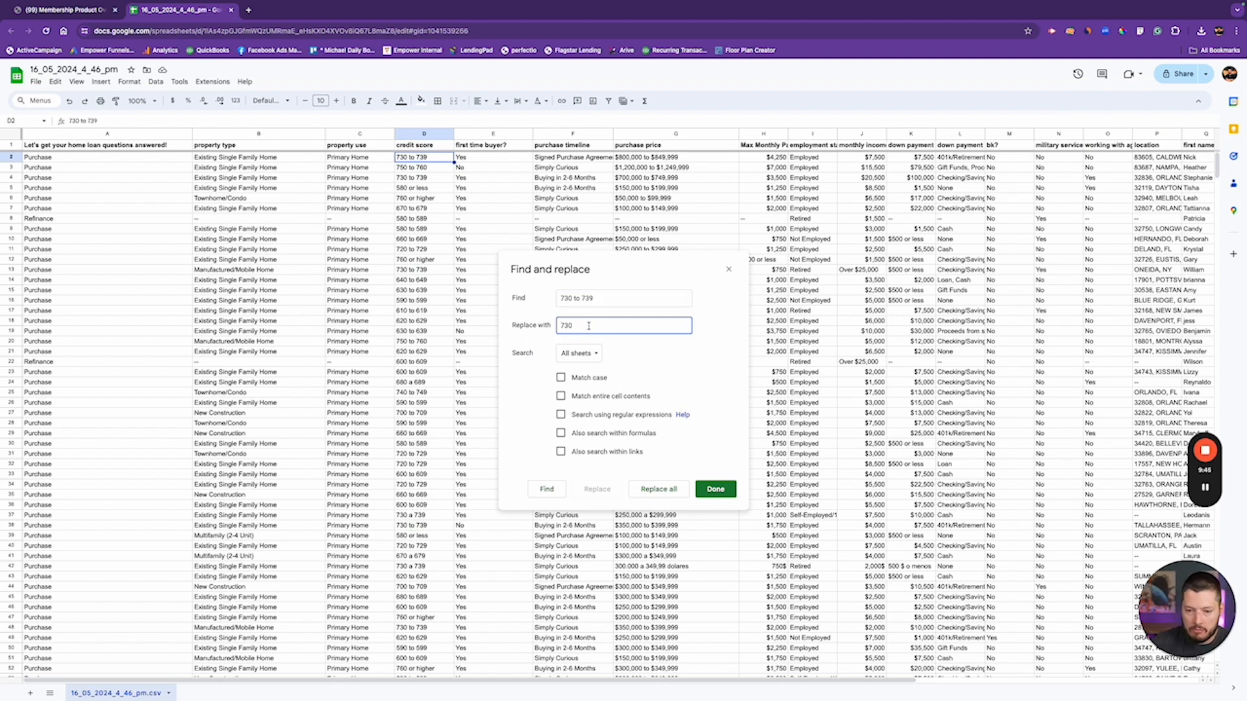
{"action": "left_click", "coordinate": [657, 490]}
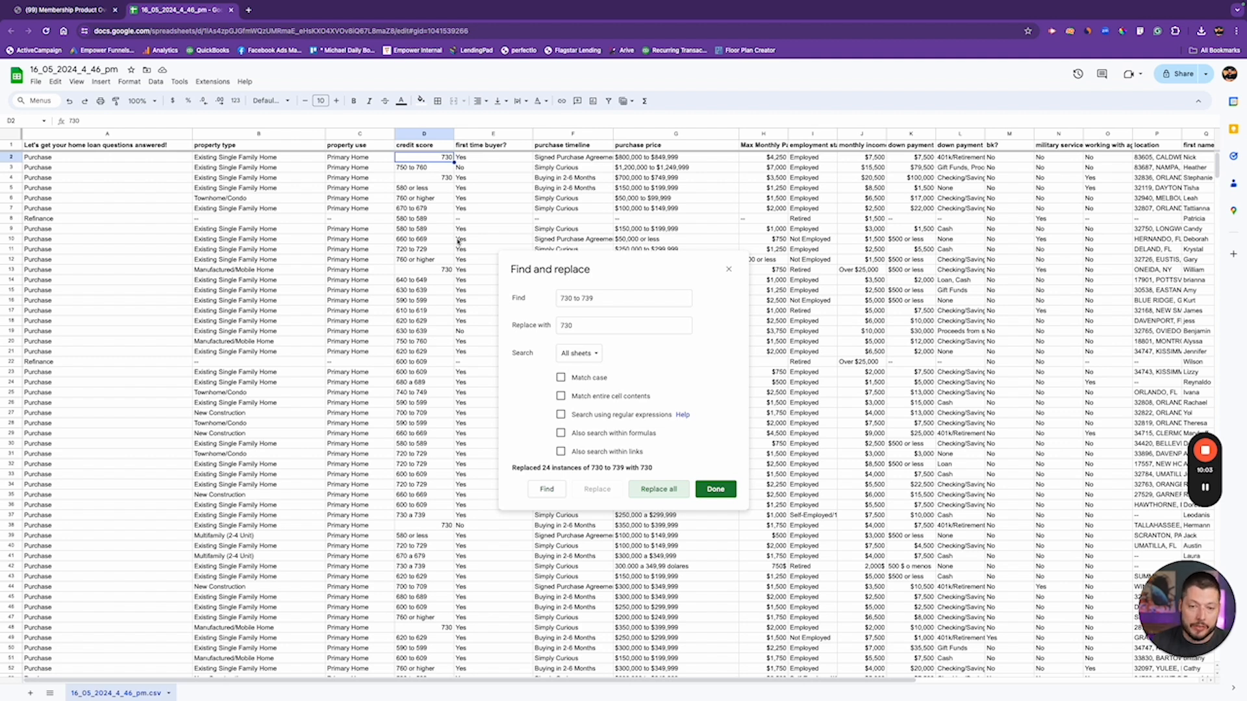
- Replace all occurrences of the credit score range "750 to 760" with "750"
{"action": "left_click", "coordinate": [438, 167]}
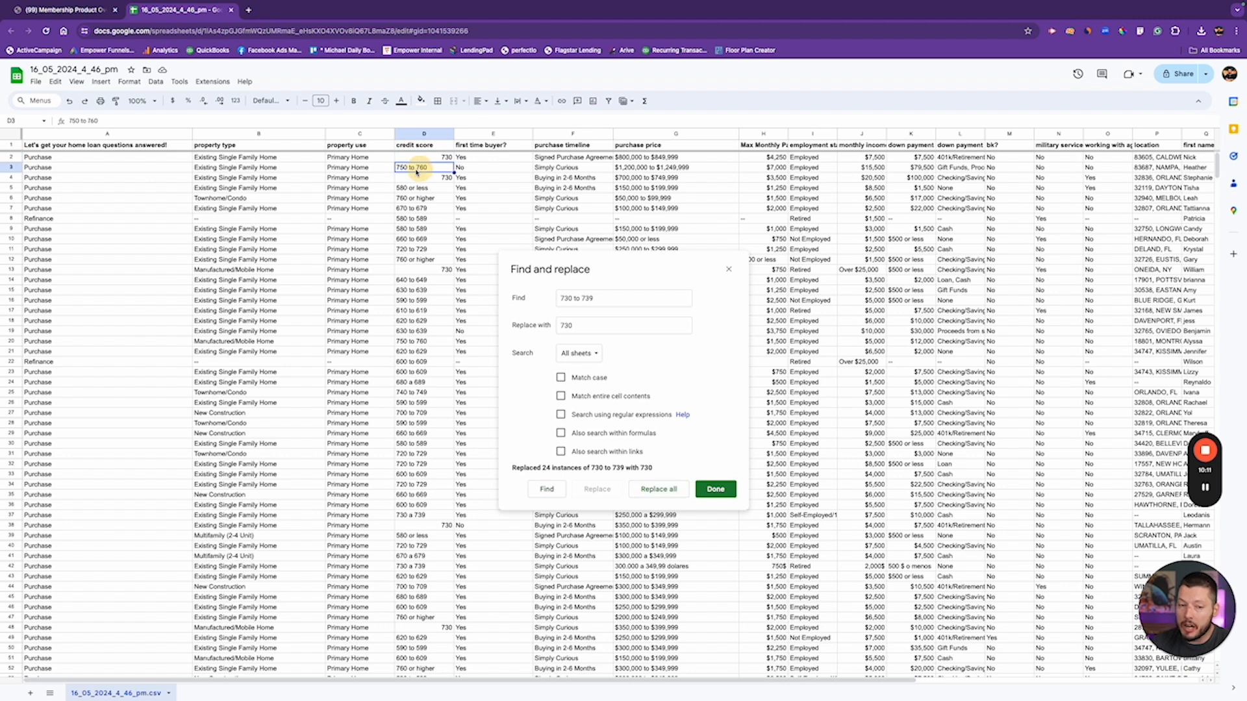
{"action": "triple_click", "coordinate": [585, 298]}
{"action": "type", "text": "750 to 760"}
{"action": "key", "text": "Tab"}
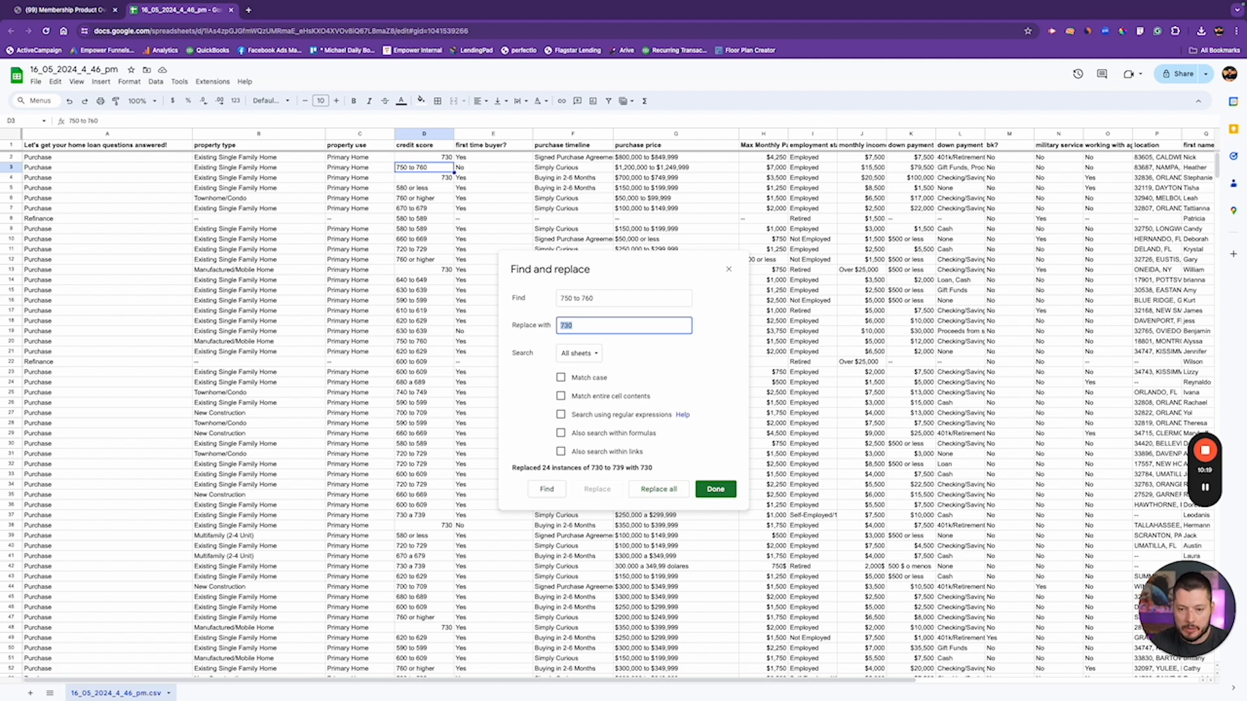
{"action": "type", "text": "6"}
{"action": "type", "text": "50"}
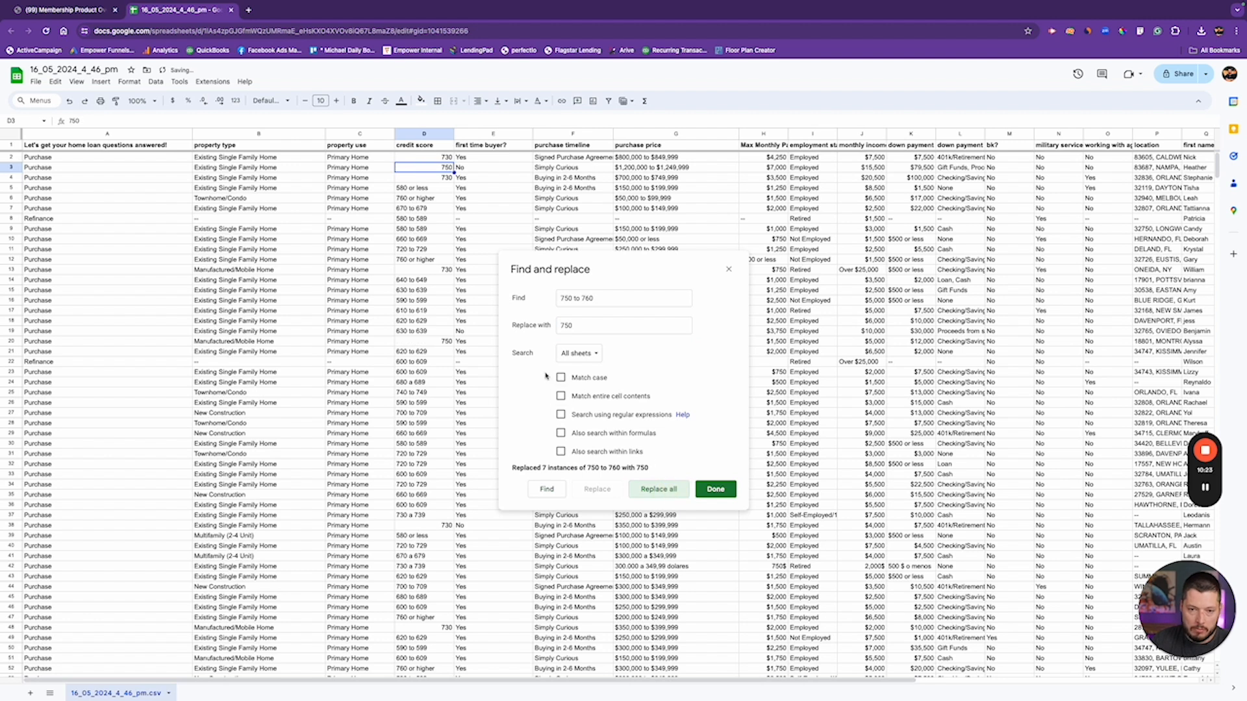
- Replace all occurrences of the credit score answer "580 or less" with "579"
{"action": "left_click", "coordinate": [604, 298]}
{"action": "key", "text": "ctrl+a"}
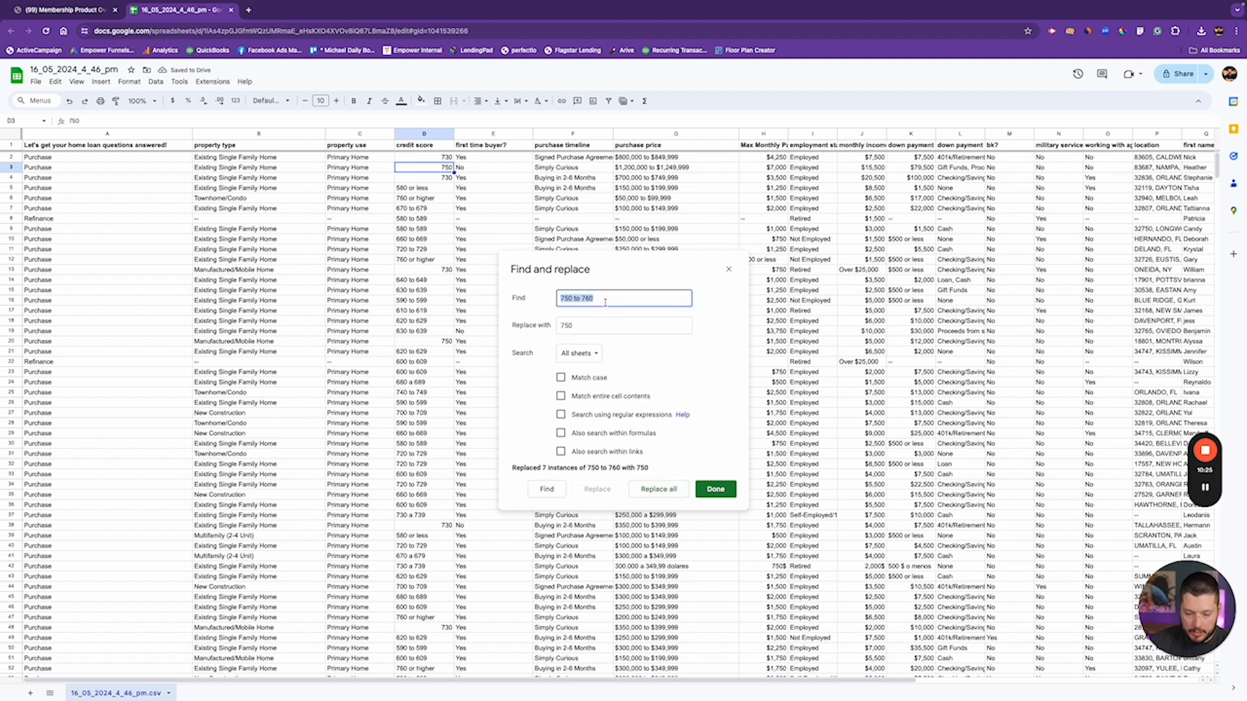
{"action": "type", "text": "580 or l"}
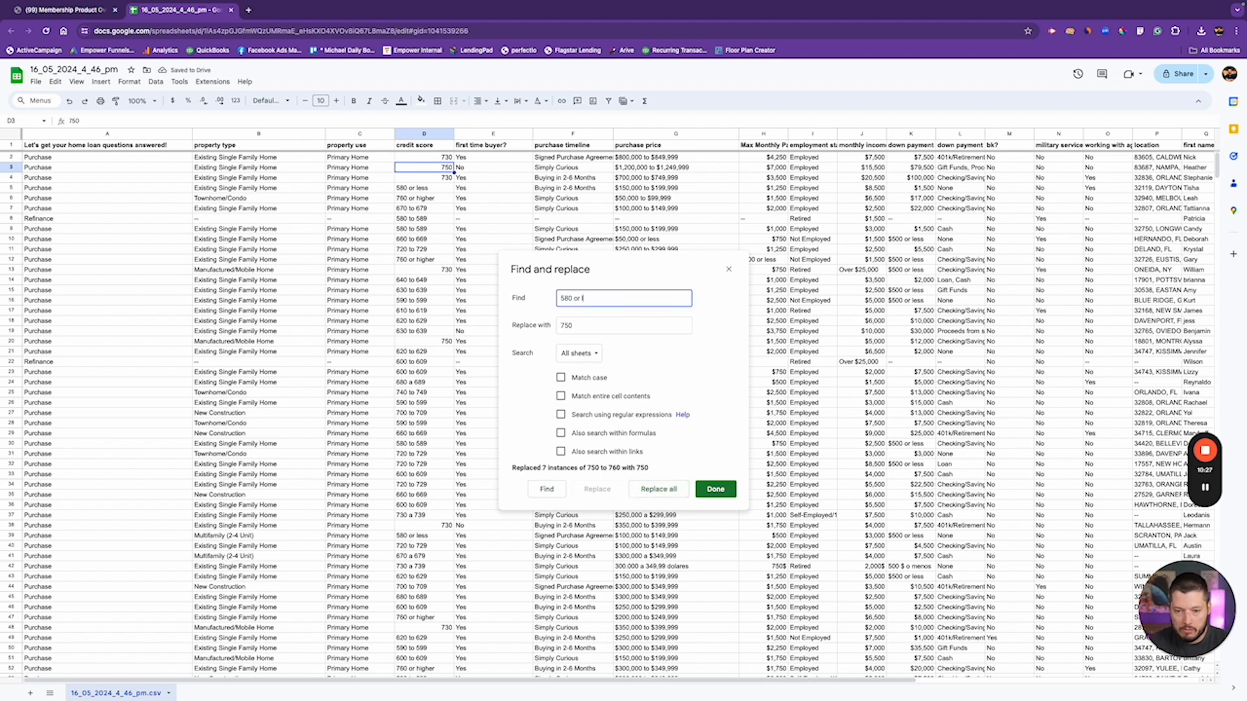
{"action": "type", "text": "ess"}
{"action": "key", "text": "Tab"}
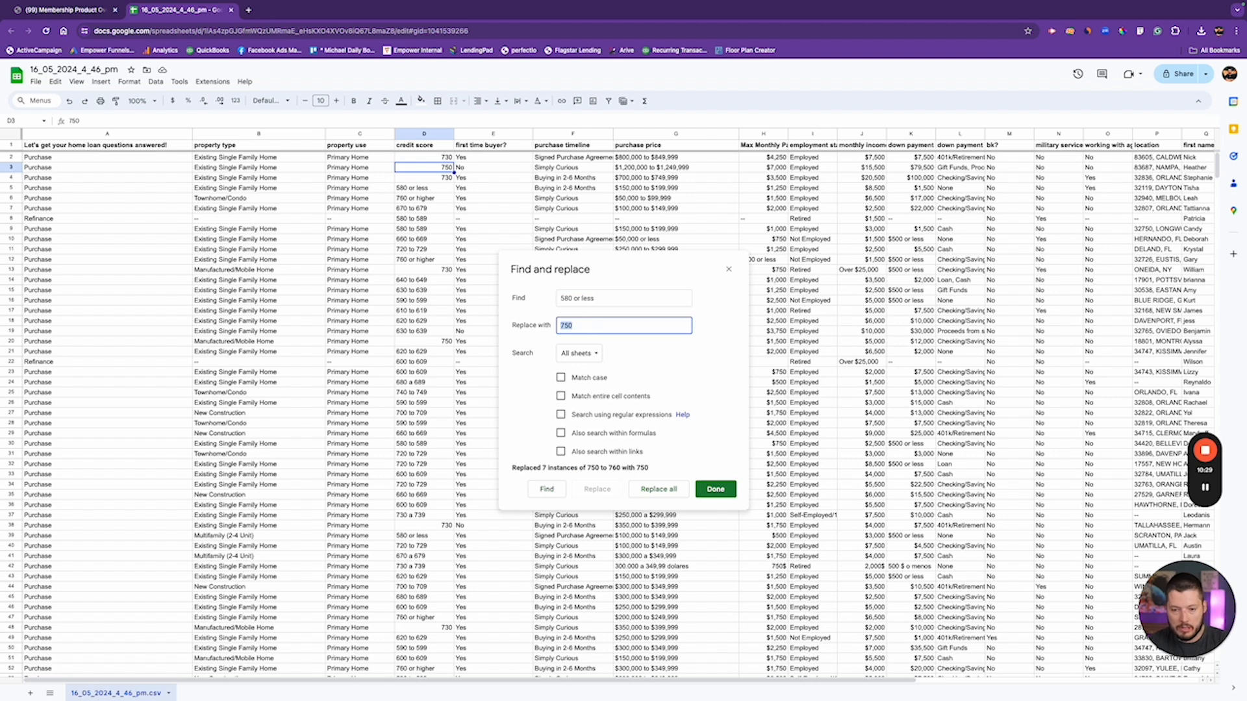
{"action": "type", "text": "57"}
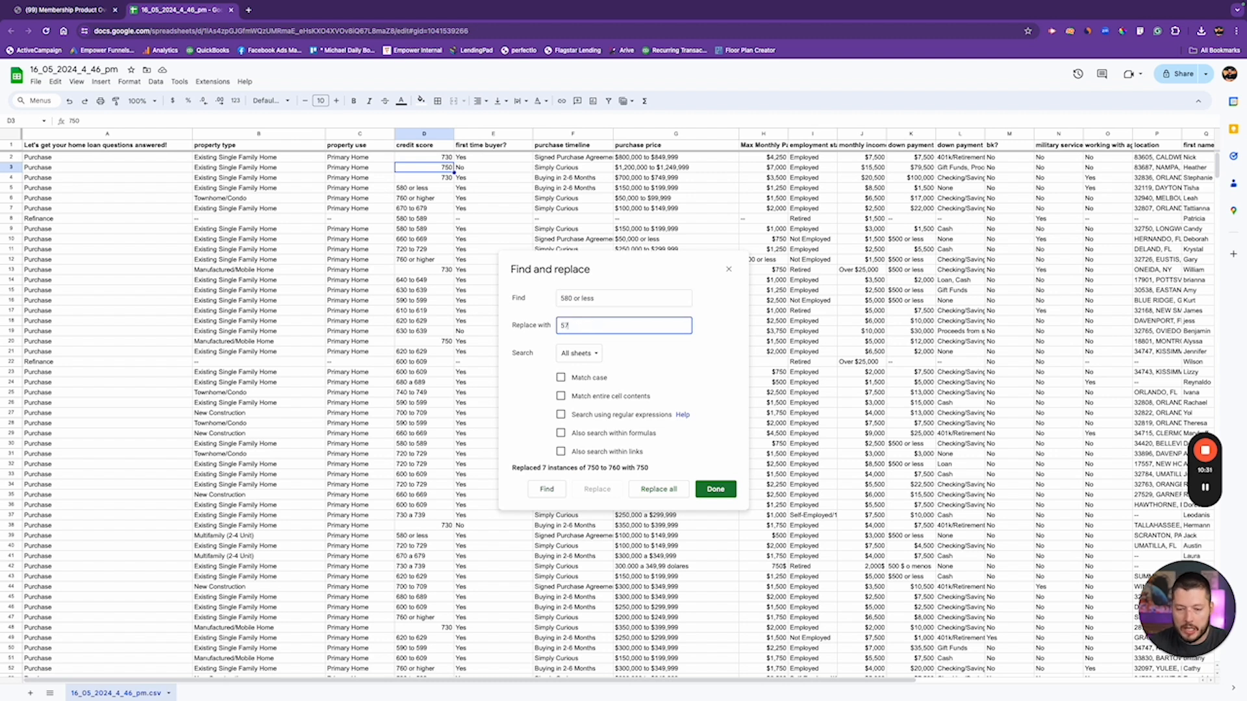
{"action": "left_click", "coordinate": [650, 492]}
- Replace all occurrences of the credit score answer "760 or higher" with "760"
{"action": "triple_click", "coordinate": [590, 299]}
{"action": "type", "text": "770"}
{"action": "key", "text": "BackSpace"}
{"action": "key", "text": "BackSpace"}
{"action": "key", "text": "BackSpace"}
{"action": "type", "text": "760 or higher"}
{"action": "key", "text": "Tab"}
{"action": "type", "text": "7"}
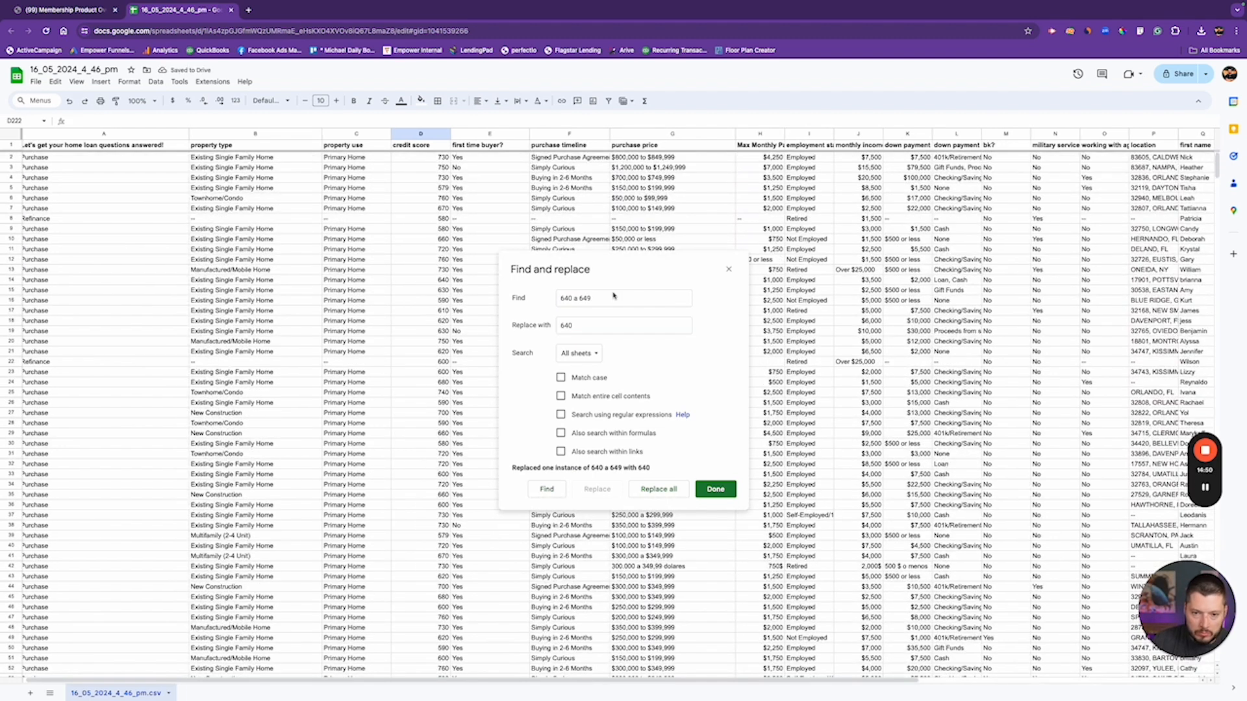
- Close find and replace and check the credit score column down to the last data row for remaining ranges
{"action": "left_click", "coordinate": [729, 269]}
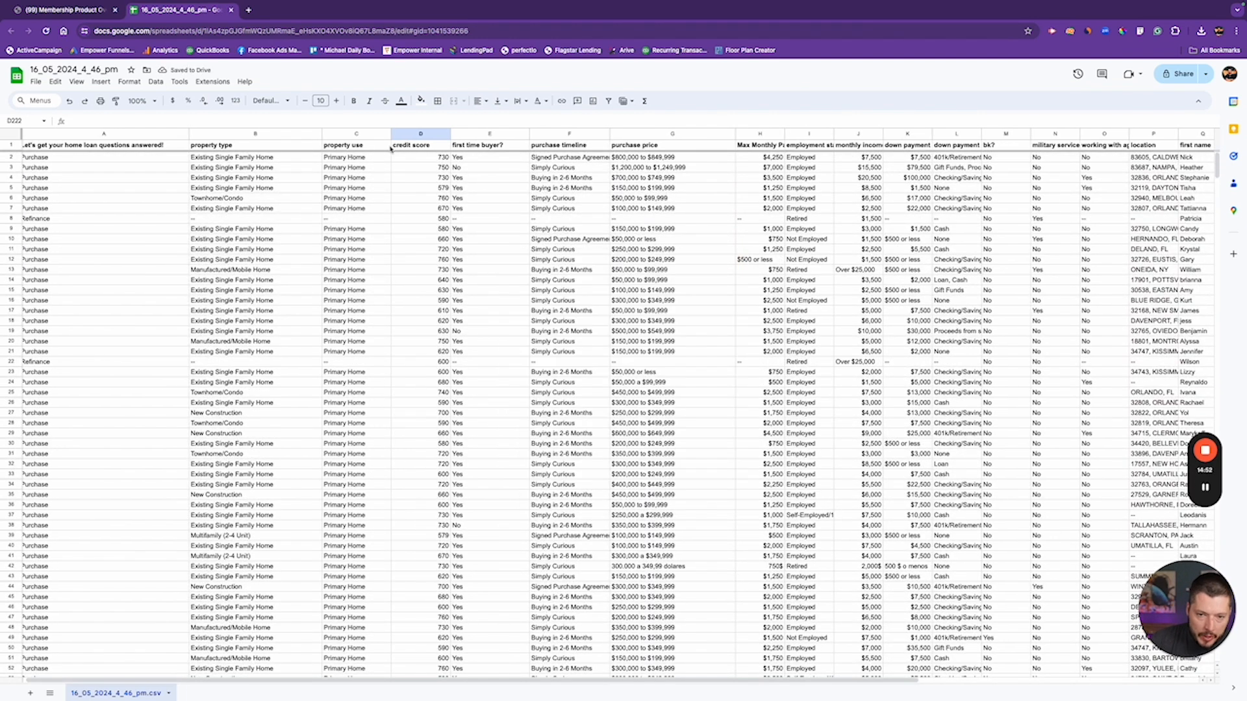
{"action": "scroll", "coordinate": [455, 348], "scroll_direction": "down", "scroll_amount": 15}
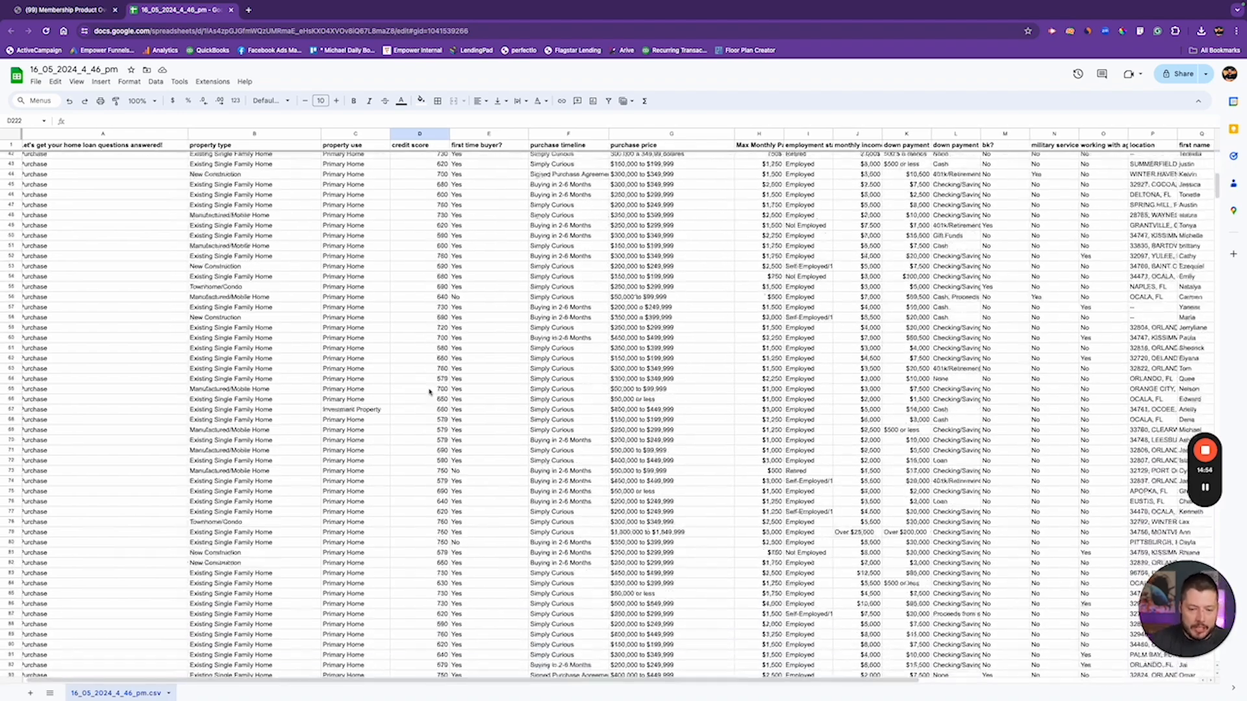
{"action": "scroll", "coordinate": [419, 349], "scroll_direction": "down", "scroll_amount": 14}
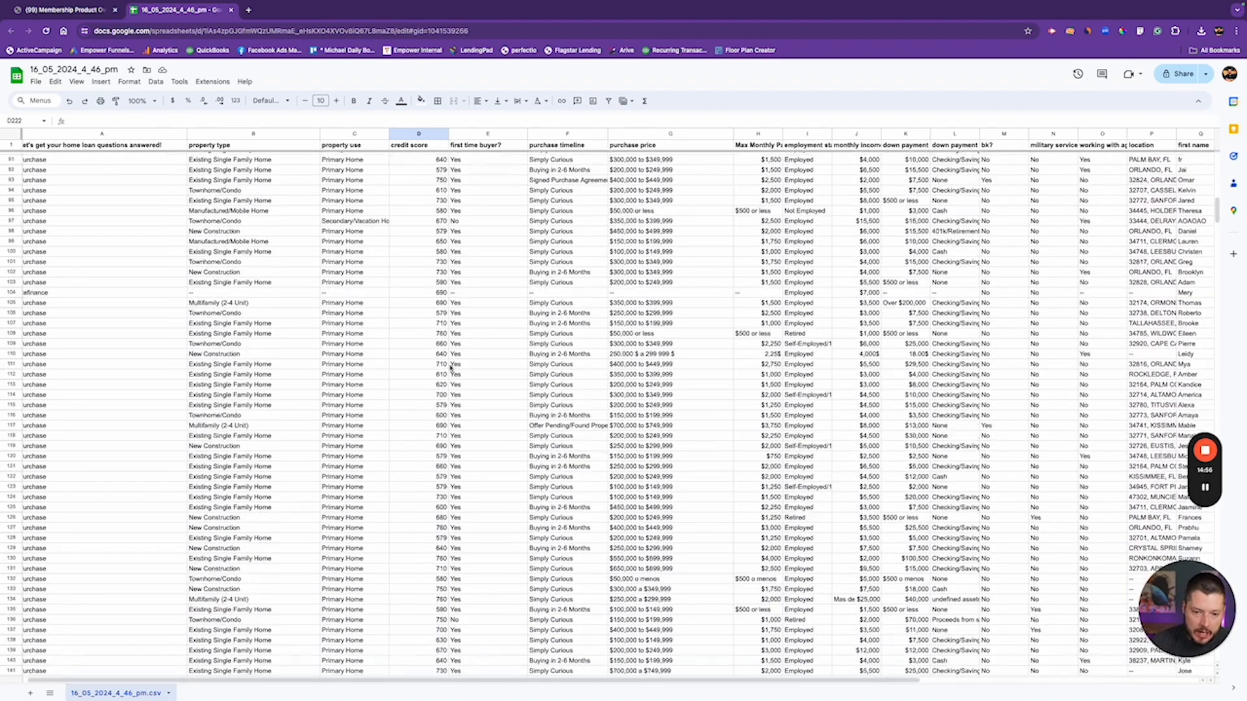
{"action": "scroll", "coordinate": [461, 501], "scroll_direction": "down", "scroll_amount": 20}
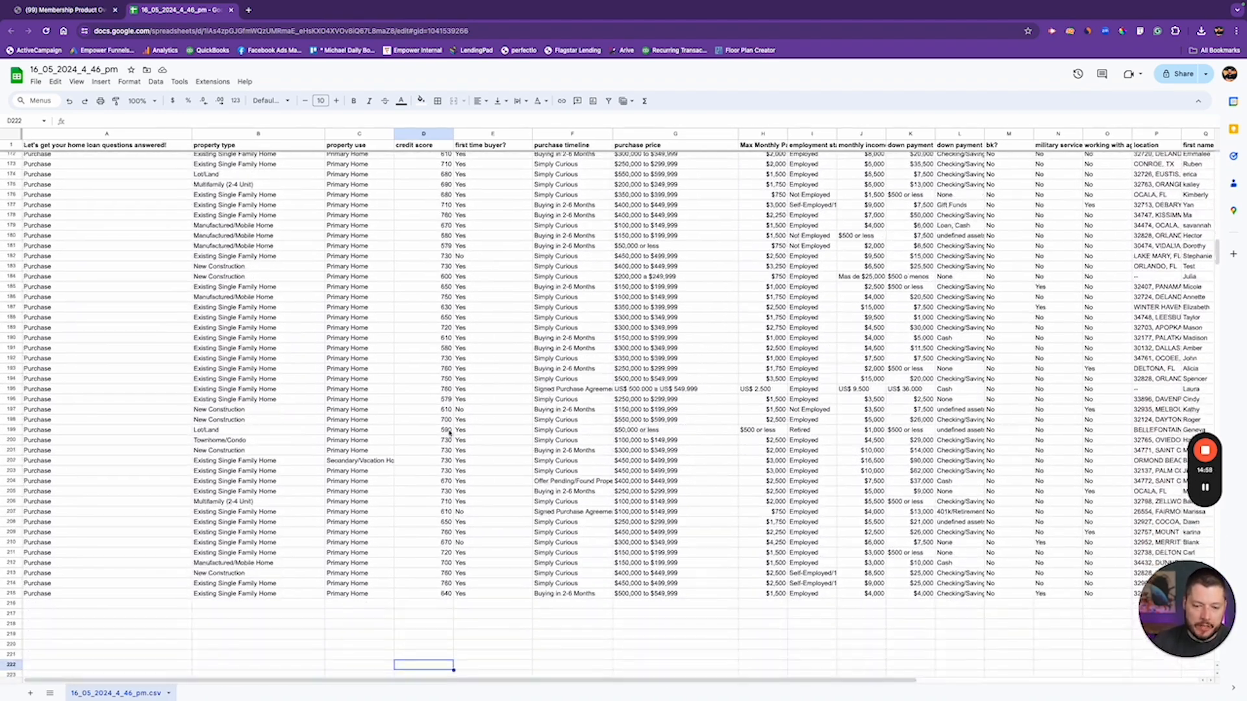
- Examine the remaining lead columns from property type through date for answers that still need cleaning up
{"action": "scroll", "coordinate": [439, 388], "scroll_direction": "up", "scroll_amount": 20}
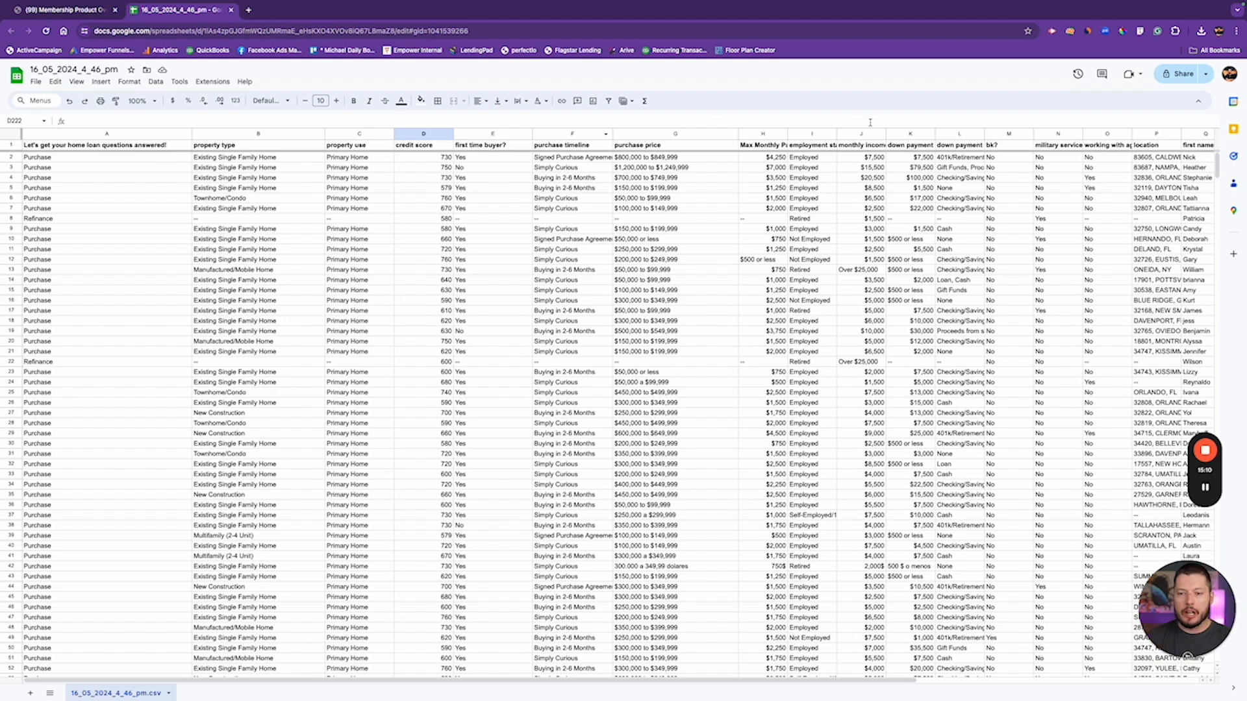
{"action": "scroll", "coordinate": [589, 182], "scroll_direction": "right", "scroll_amount": 3}
{"action": "scroll", "coordinate": [588, 183], "scroll_direction": "right", "scroll_amount": 3}
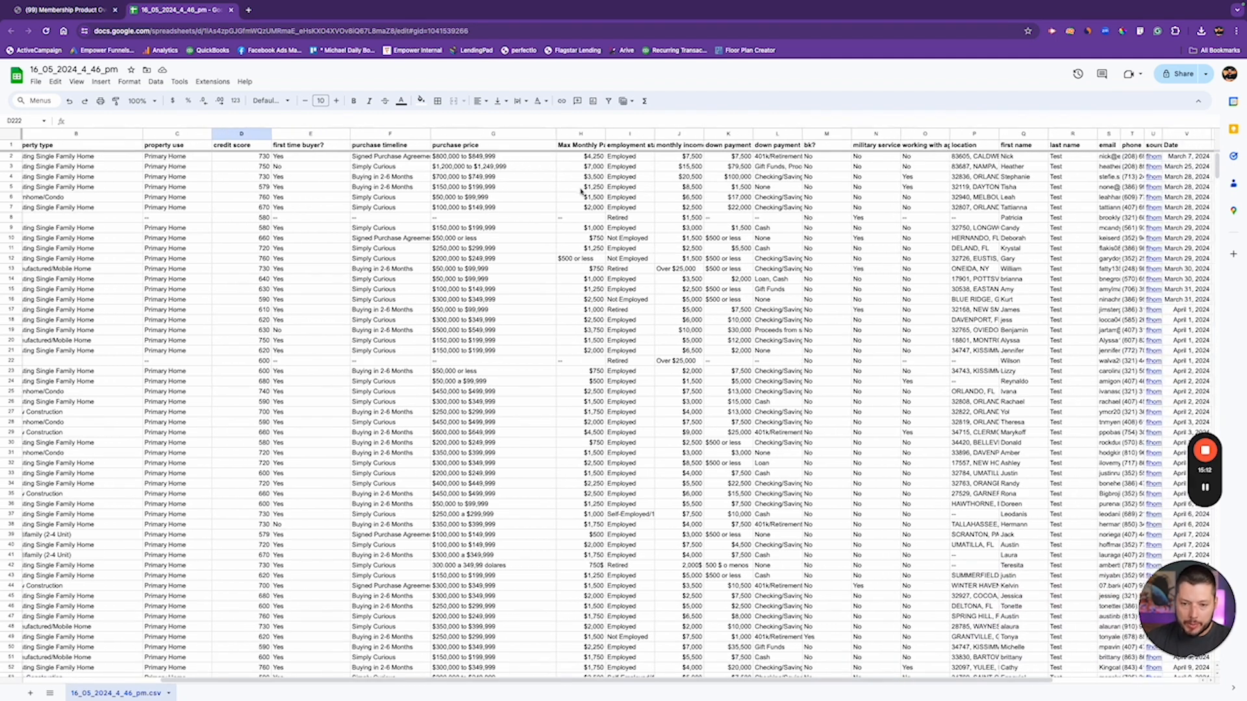
{"action": "scroll", "coordinate": [588, 167], "scroll_direction": "right", "scroll_amount": 4}
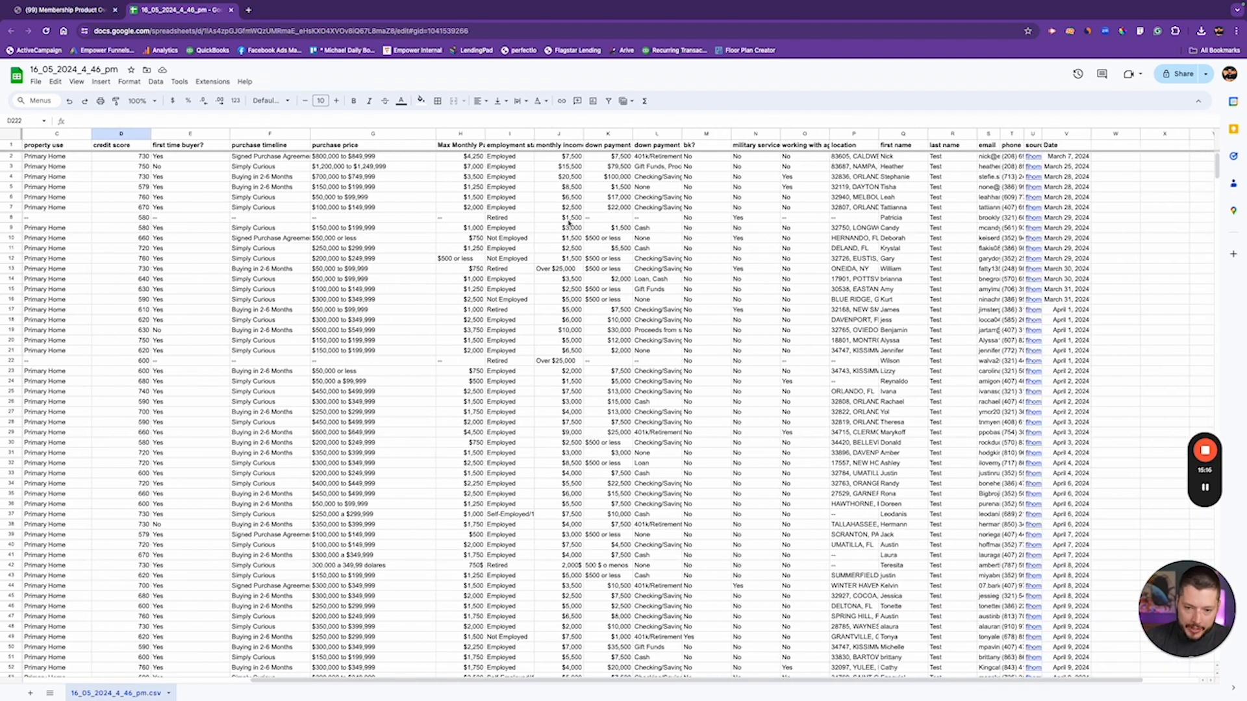
{"action": "scroll", "coordinate": [569, 222], "scroll_direction": "left", "scroll_amount": 3}
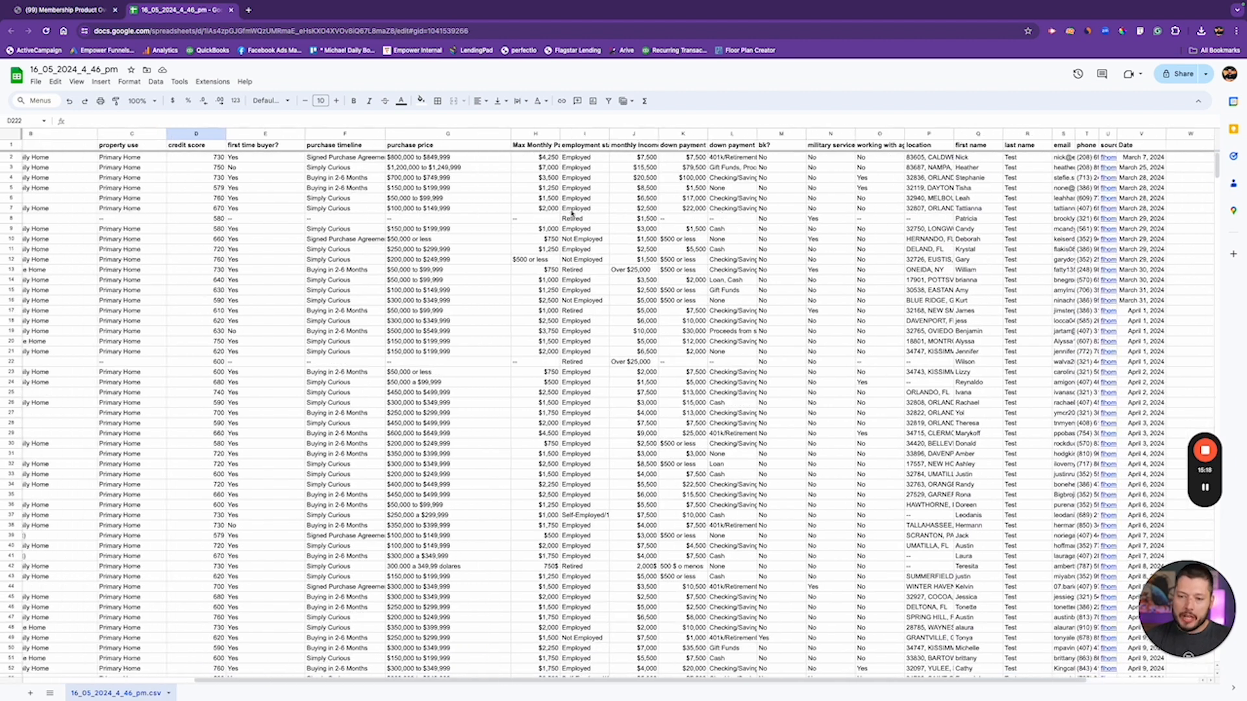
{"action": "scroll", "coordinate": [571, 213], "scroll_direction": "left", "scroll_amount": 8}
{"action": "scroll", "coordinate": [572, 213], "scroll_direction": "down", "scroll_amount": 3}
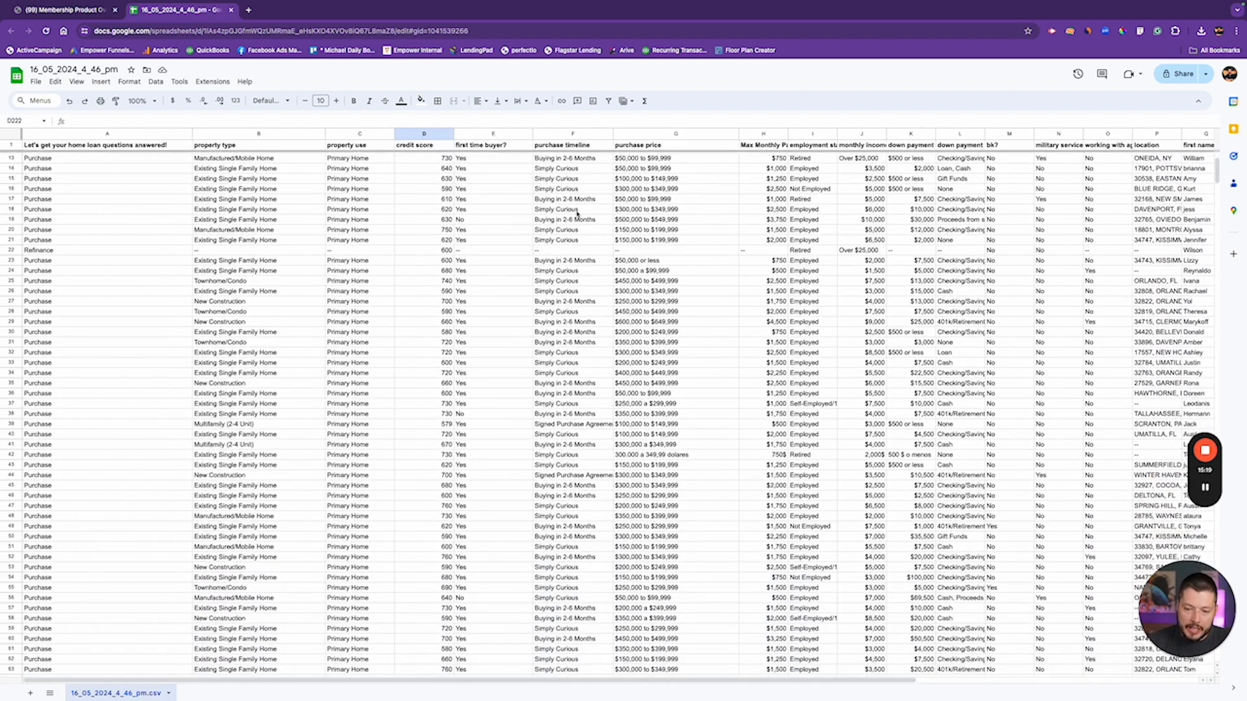
{"action": "scroll", "coordinate": [572, 216], "scroll_direction": "up", "scroll_amount": 3}
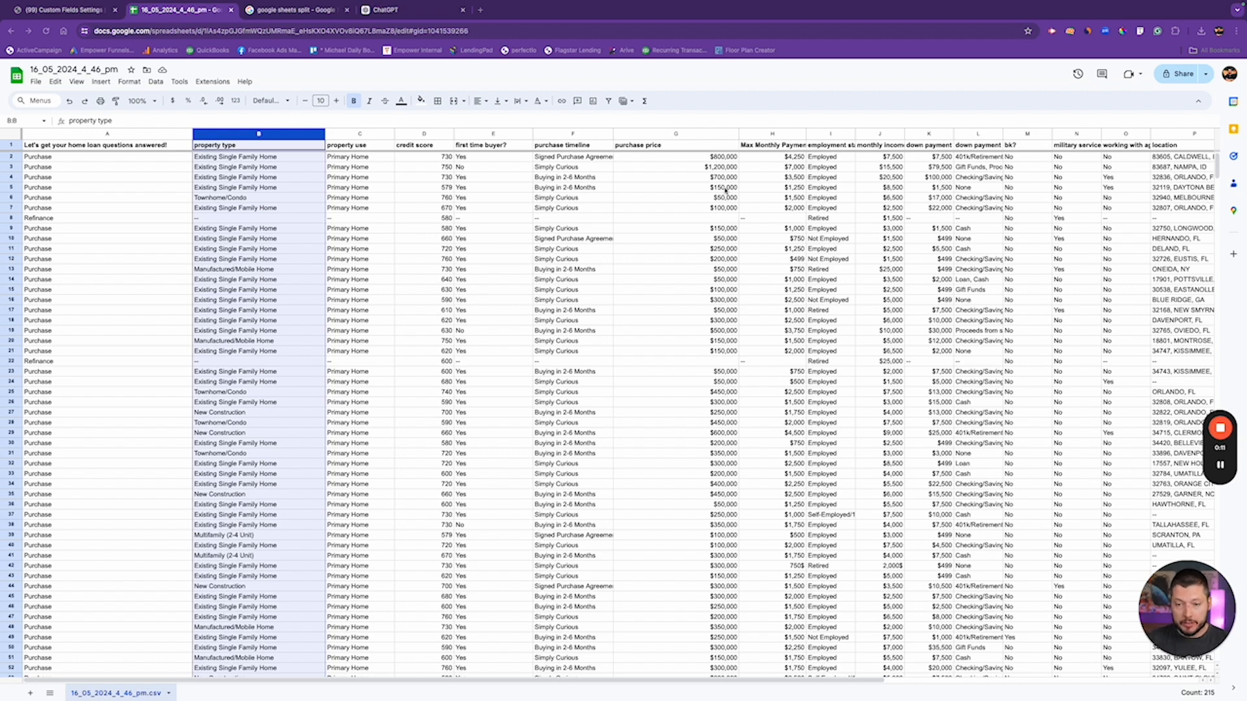
- Review the single-number values in the purchase price, monthly payment, income and down payment columns
{"action": "scroll", "coordinate": [687, 509], "scroll_direction": "down", "scroll_amount": 4}
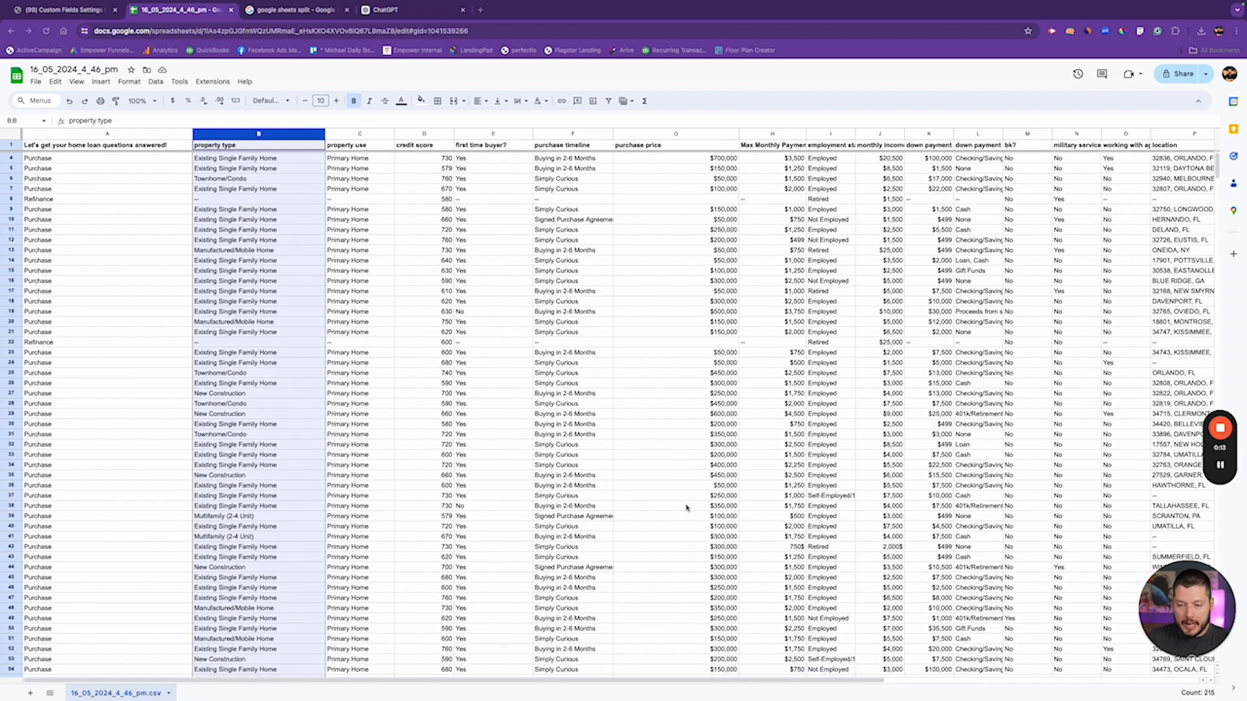
{"action": "scroll", "coordinate": [800, 302], "scroll_direction": "down", "scroll_amount": 1}
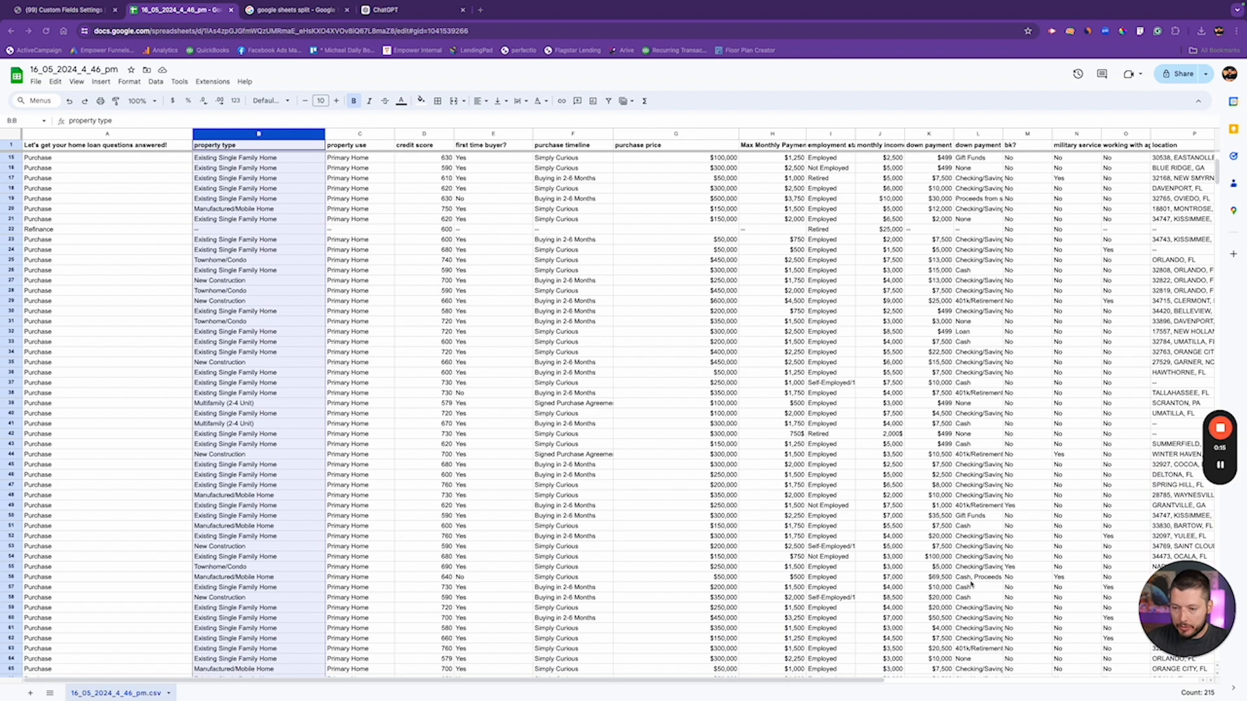
{"action": "scroll", "coordinate": [971, 583], "scroll_direction": "up", "scroll_amount": 4}
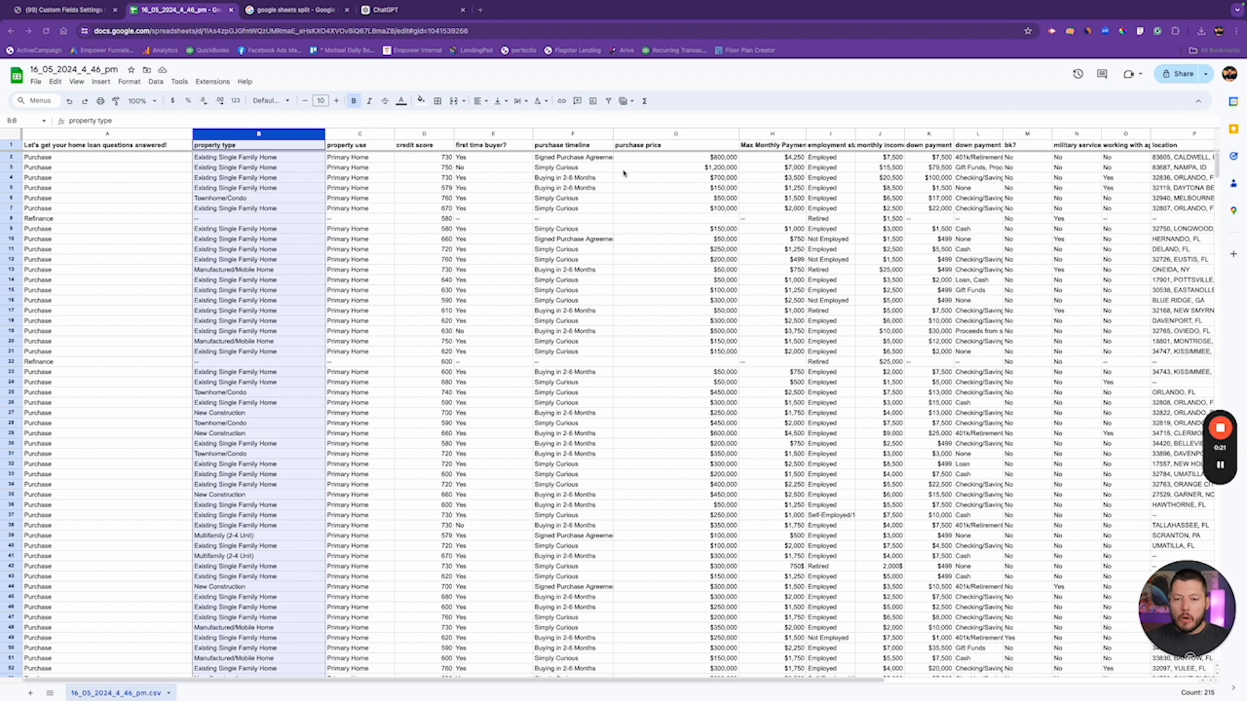
- Switch to EmpowerLO and open the Lead Submission Info custom fields folder, then return to the lead spreadsheet
{"action": "right_click", "coordinate": [258, 149]}
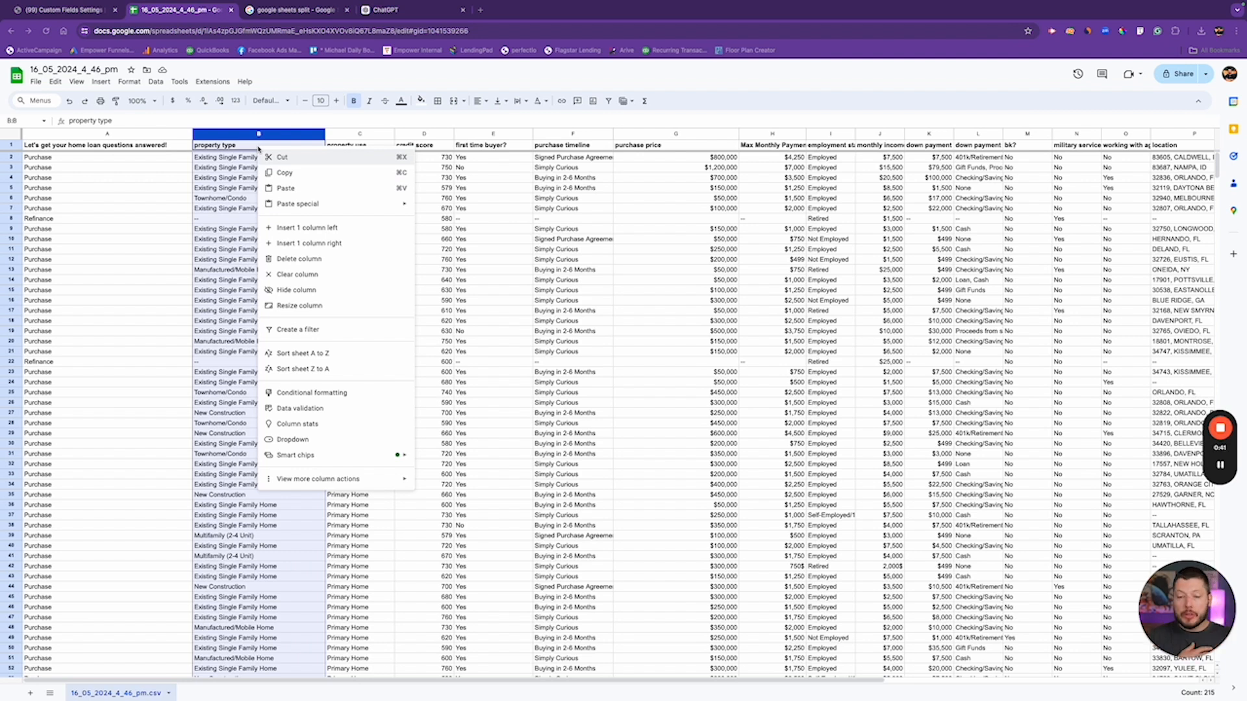
{"action": "left_click", "coordinate": [65, 10]}
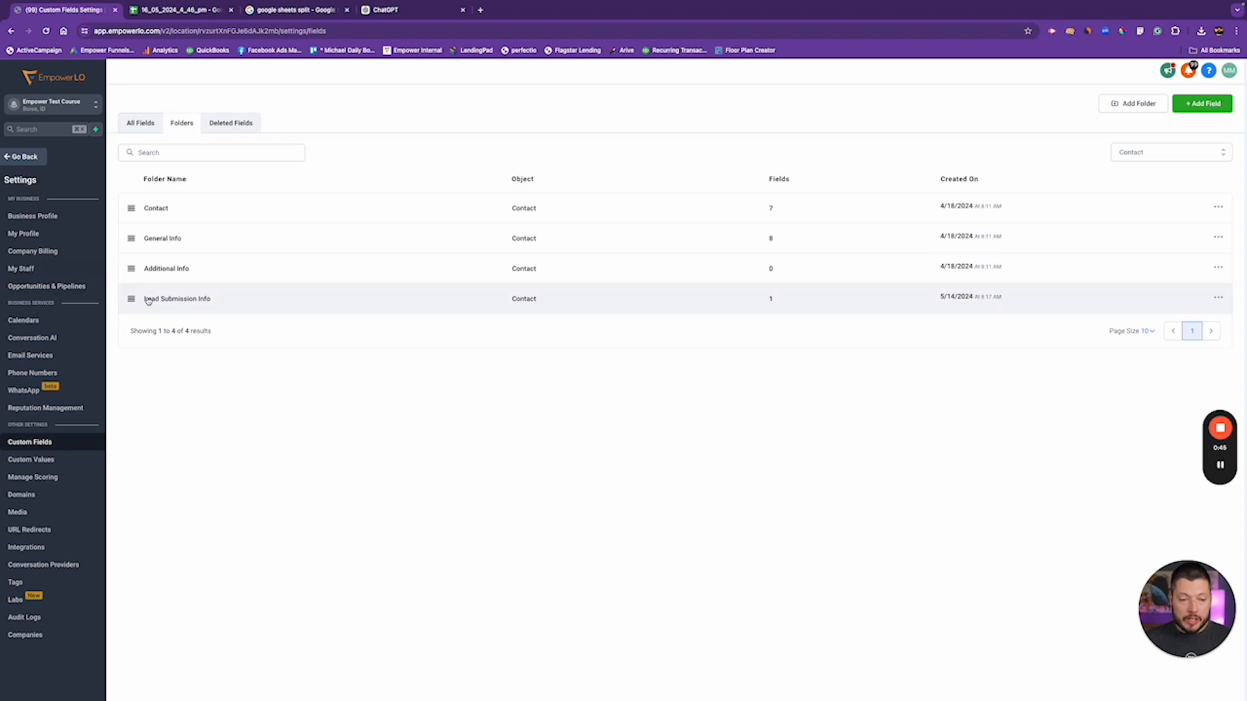
{"action": "left_click", "coordinate": [166, 300]}
{"action": "left_click", "coordinate": [178, 10]}
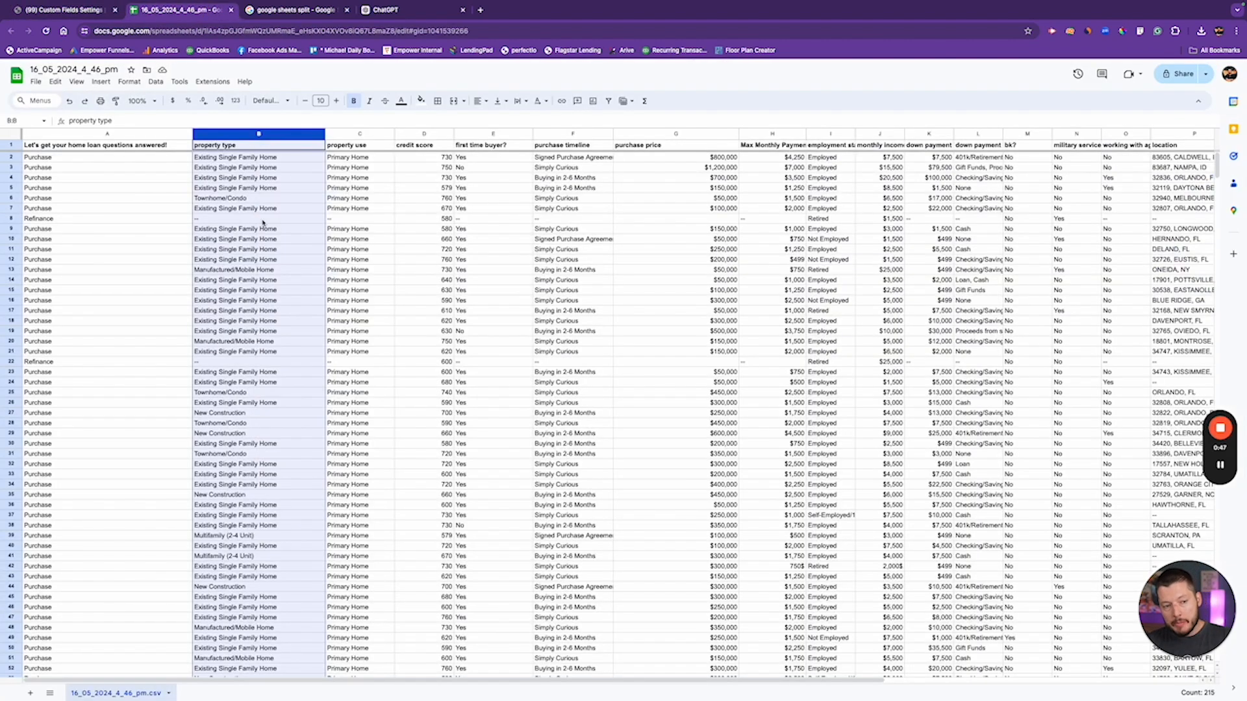
- Check the answers in the property type column down to the last data row
{"action": "scroll", "coordinate": [263, 224], "scroll_direction": "down", "scroll_amount": 9}
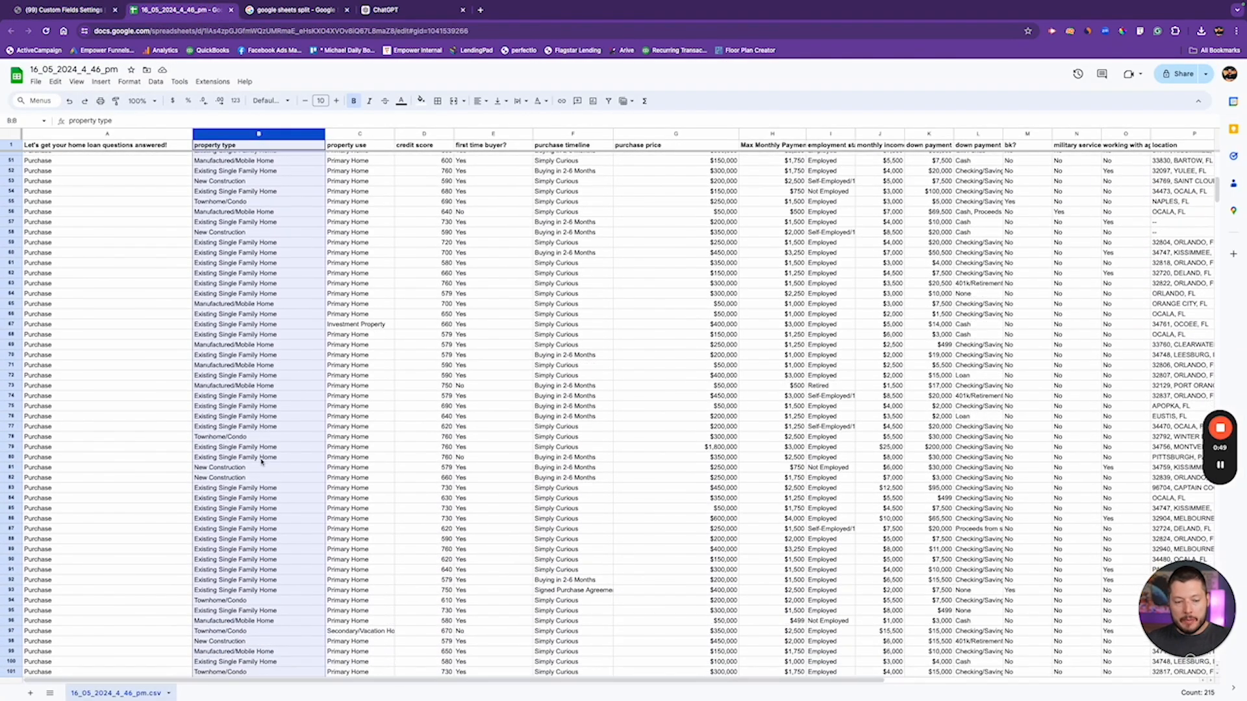
{"action": "scroll", "coordinate": [259, 447], "scroll_direction": "down", "scroll_amount": 10}
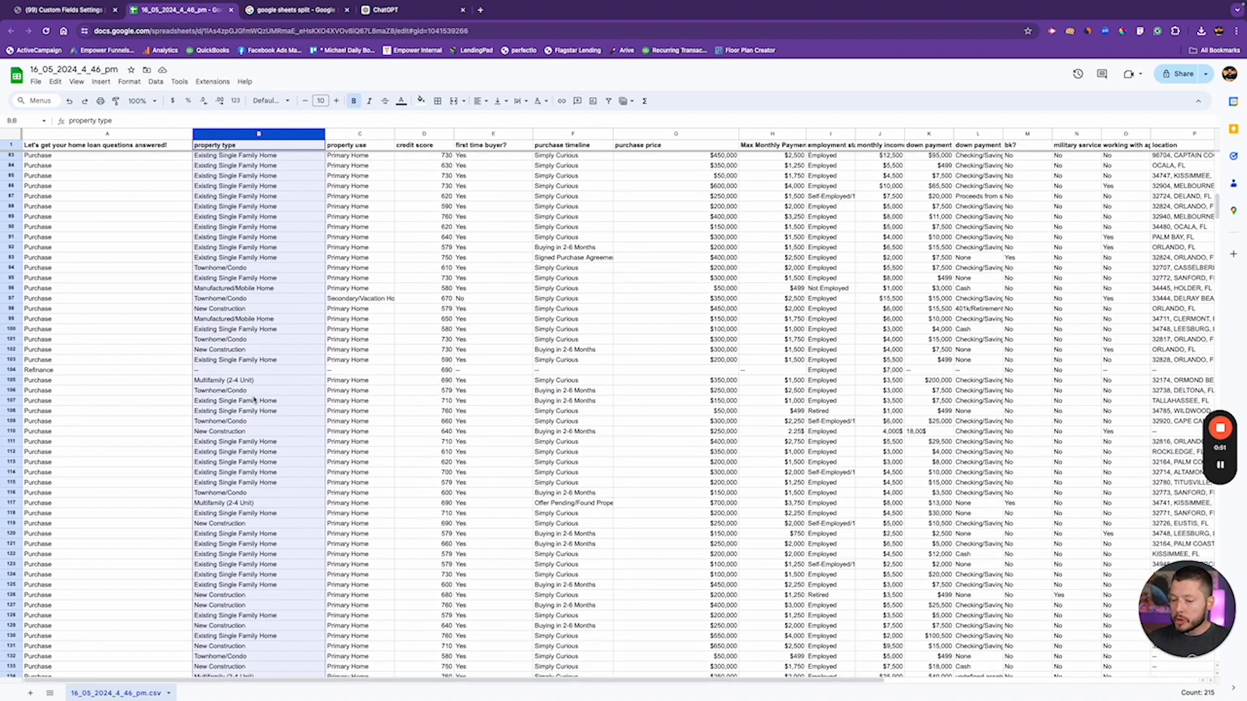
{"action": "scroll", "coordinate": [253, 401], "scroll_direction": "down", "scroll_amount": 12}
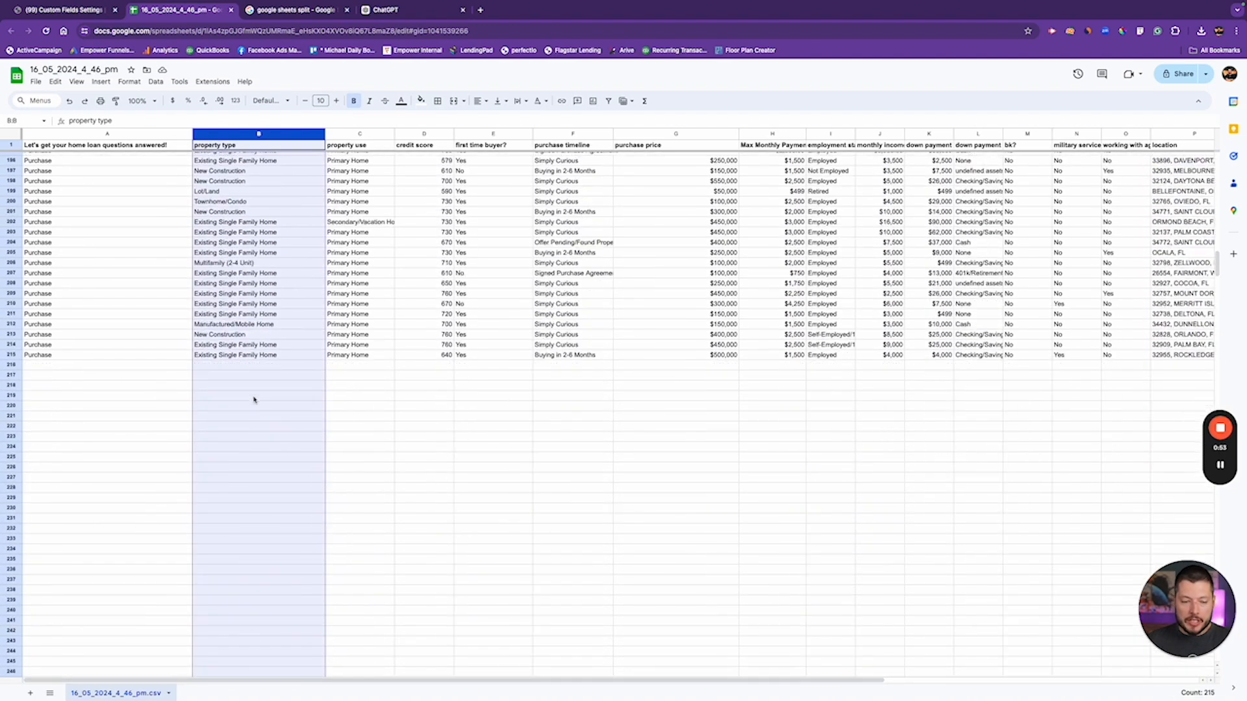
{"action": "scroll", "coordinate": [254, 401], "scroll_direction": "up", "scroll_amount": 20}
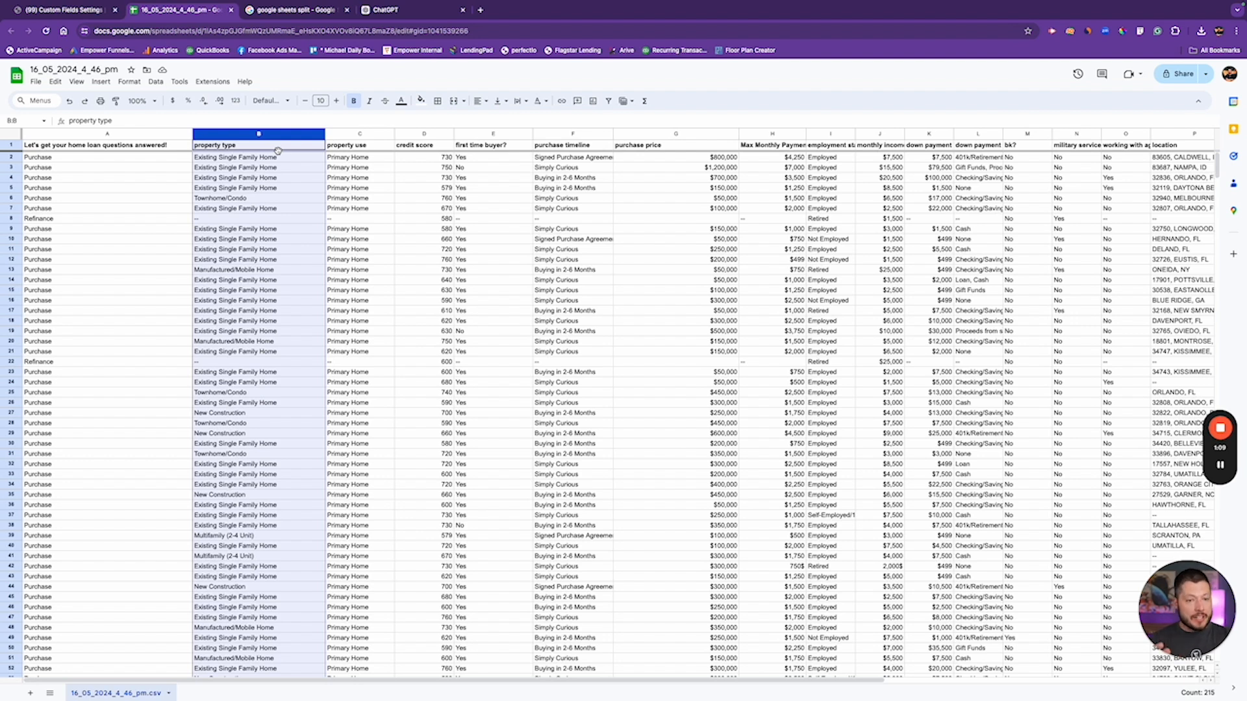
- Check the Lead Submission Info fields in EmpowerLO, then create a filter on the spreadsheet's property type column
{"action": "left_click", "coordinate": [37, 10]}
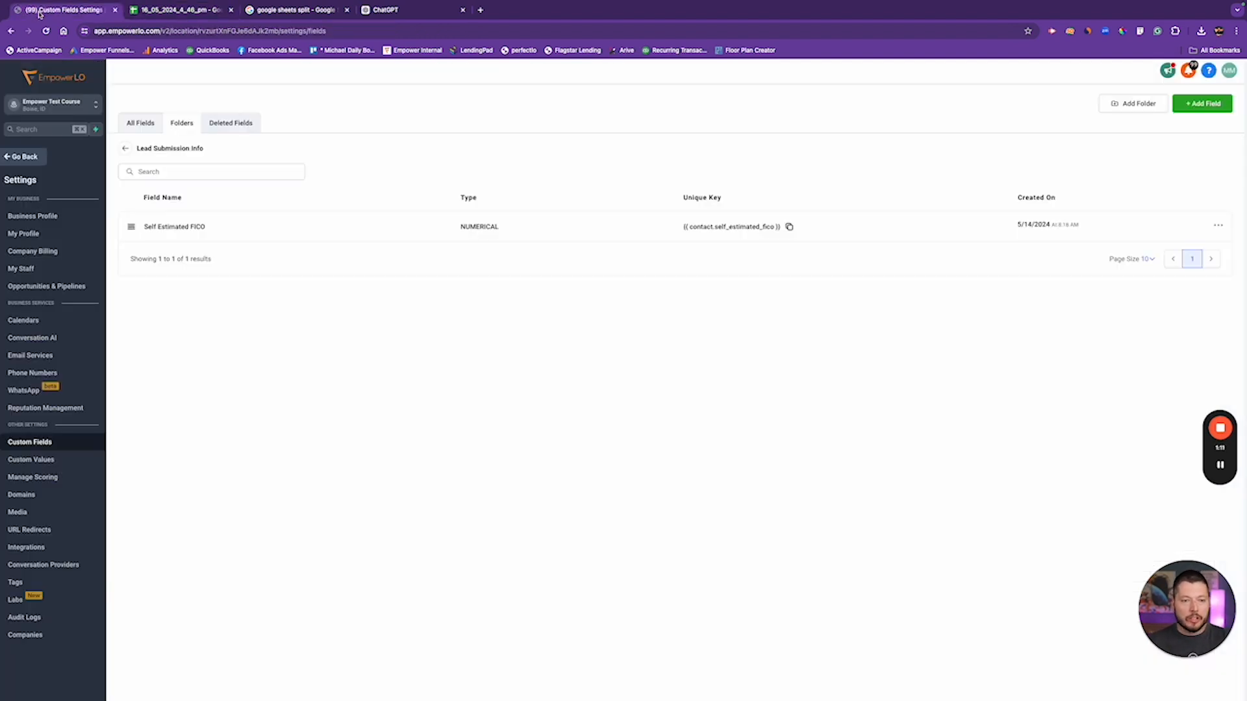
{"action": "left_click", "coordinate": [167, 10]}
{"action": "right_click", "coordinate": [234, 135]}
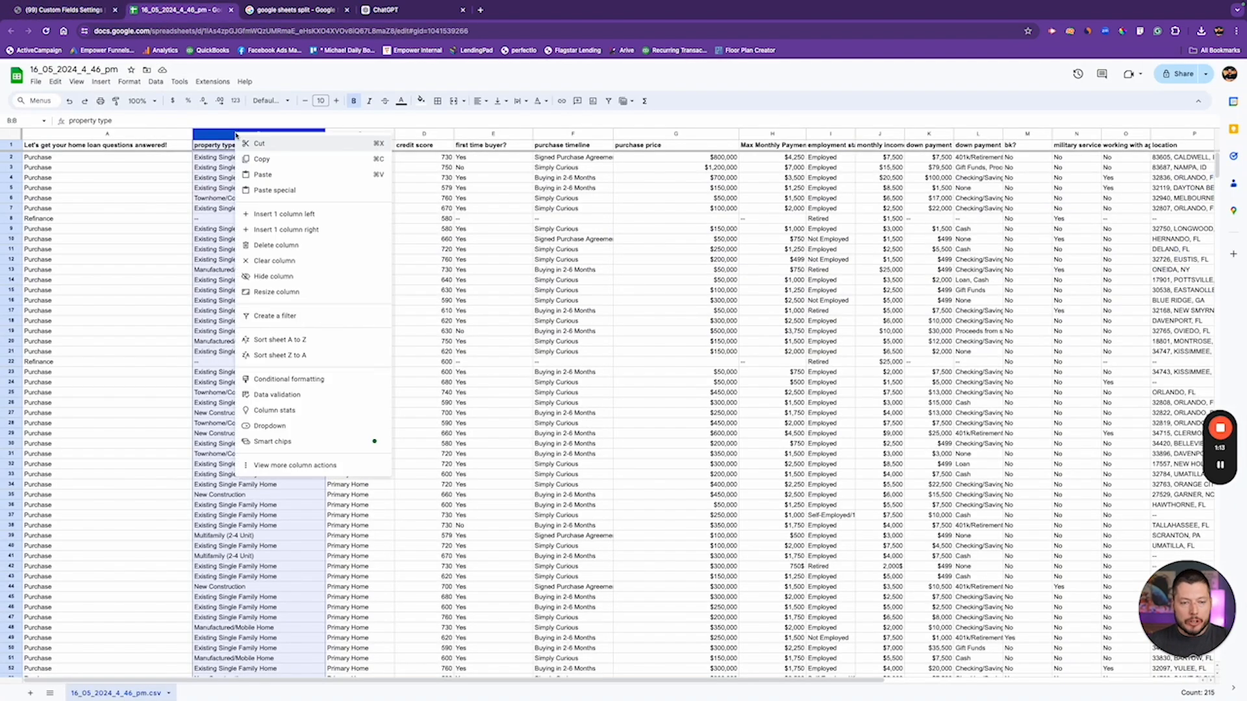
{"action": "left_click", "coordinate": [284, 316]}
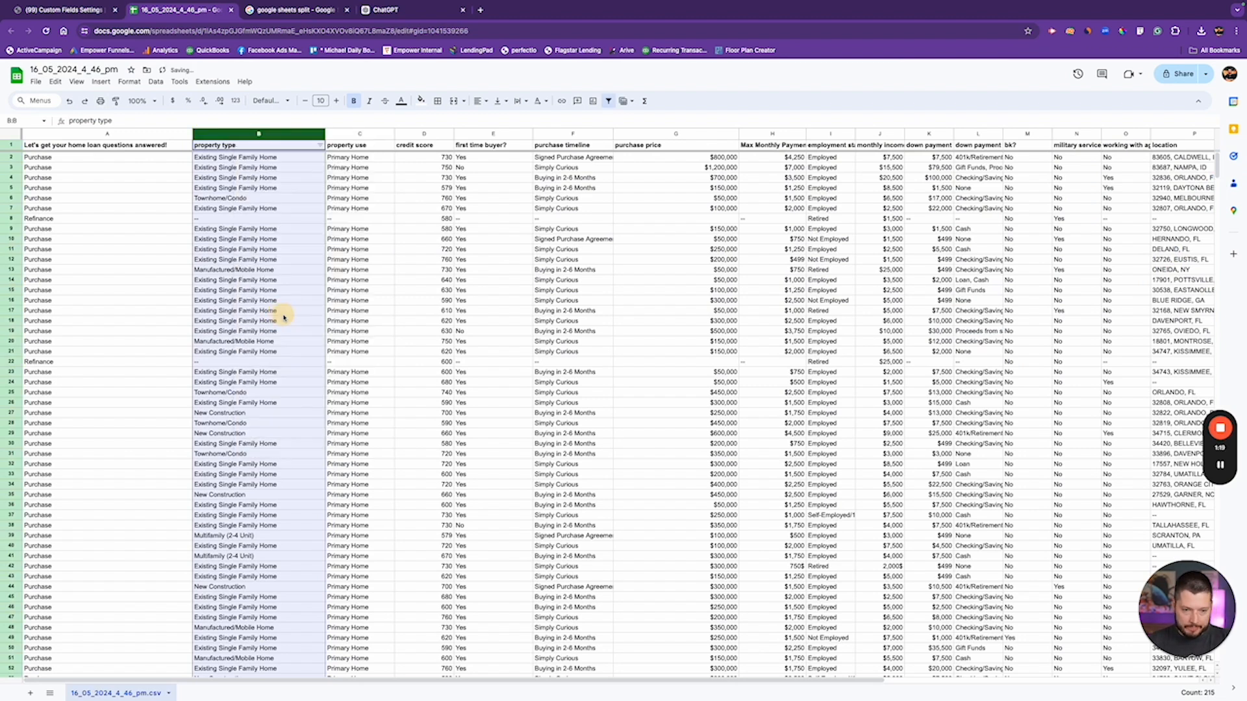
- Examine the list of distinct property type answers in the column's filter values
{"action": "left_click", "coordinate": [320, 146]}
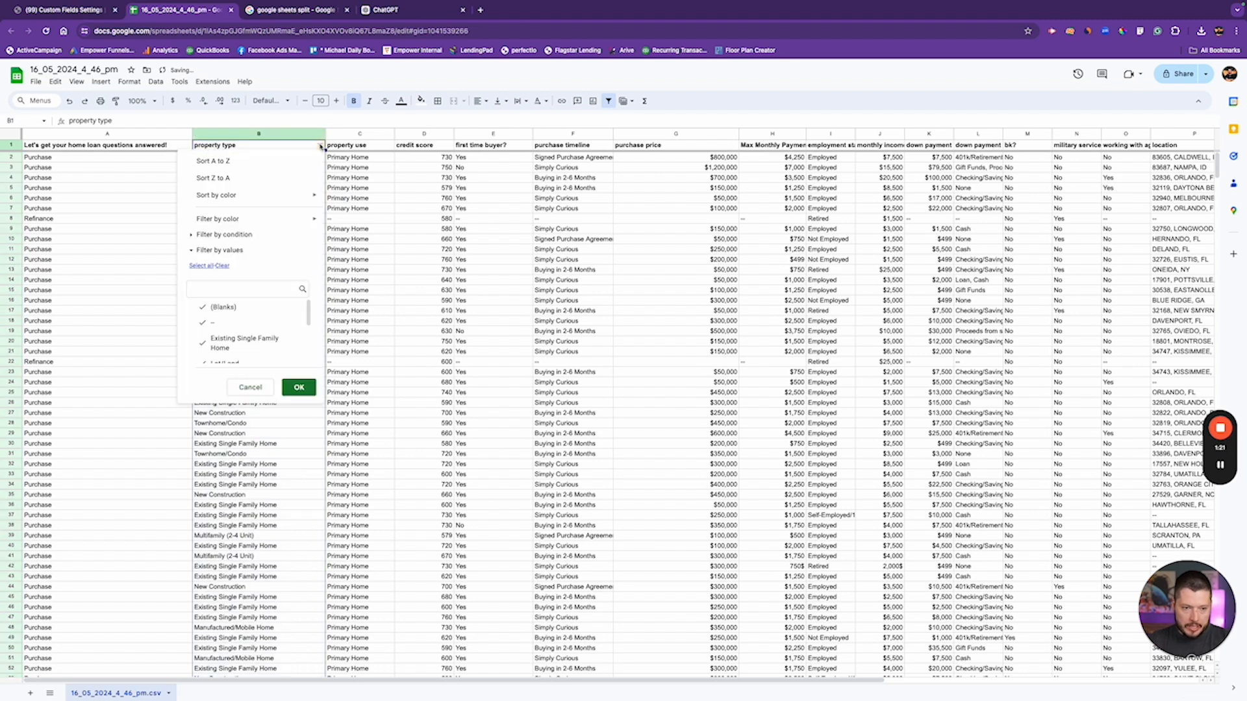
{"action": "scroll", "coordinate": [282, 321], "scroll_direction": "down", "scroll_amount": 3}
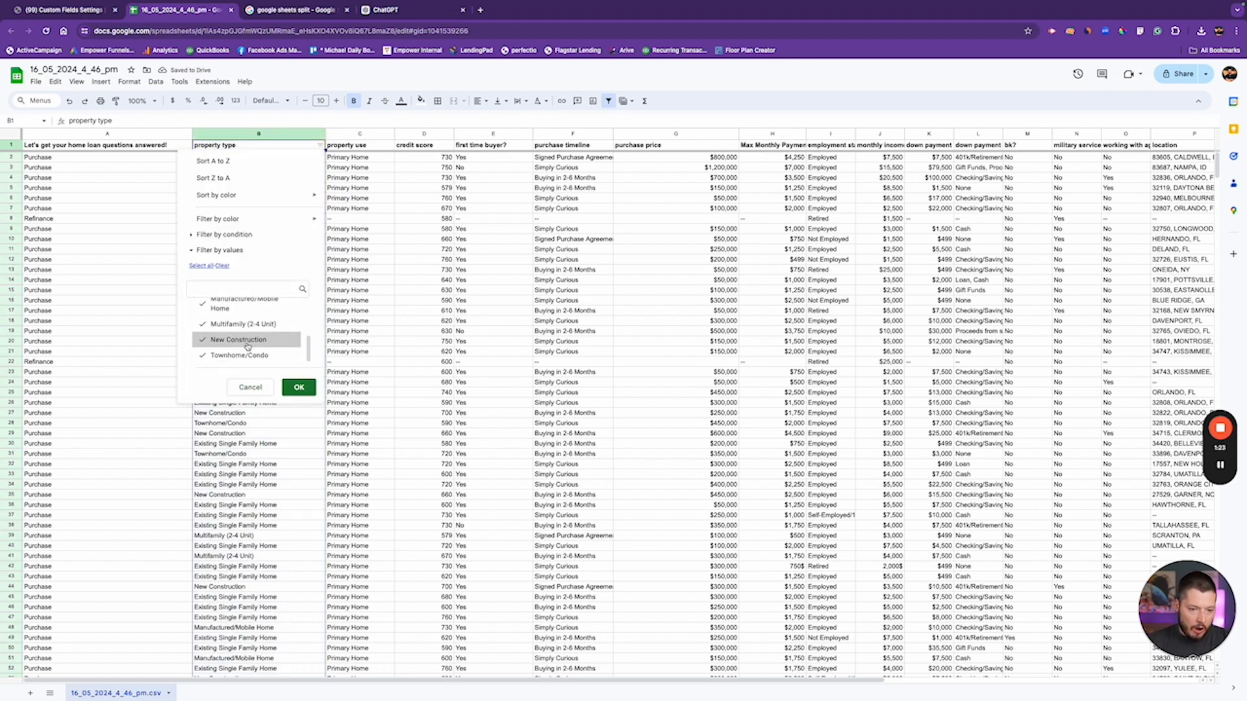
{"action": "scroll", "coordinate": [247, 338], "scroll_direction": "up", "scroll_amount": 3}
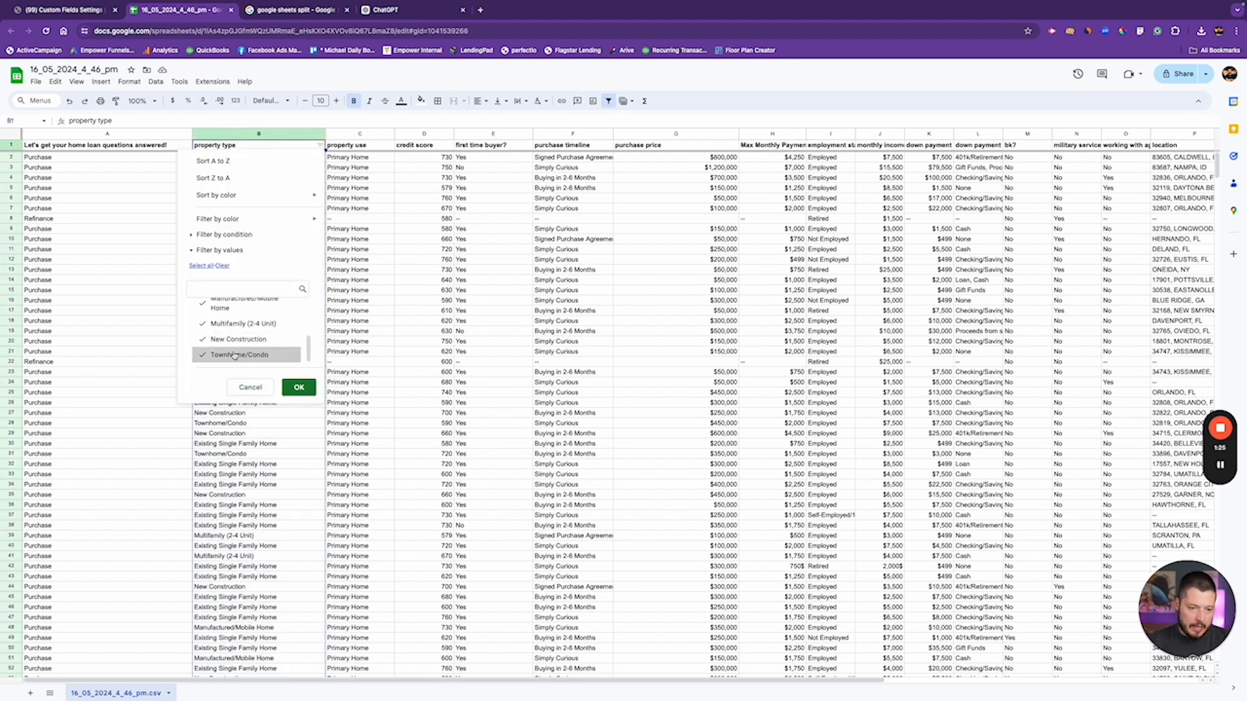
{"action": "scroll", "coordinate": [221, 331], "scroll_direction": "up", "scroll_amount": 1}
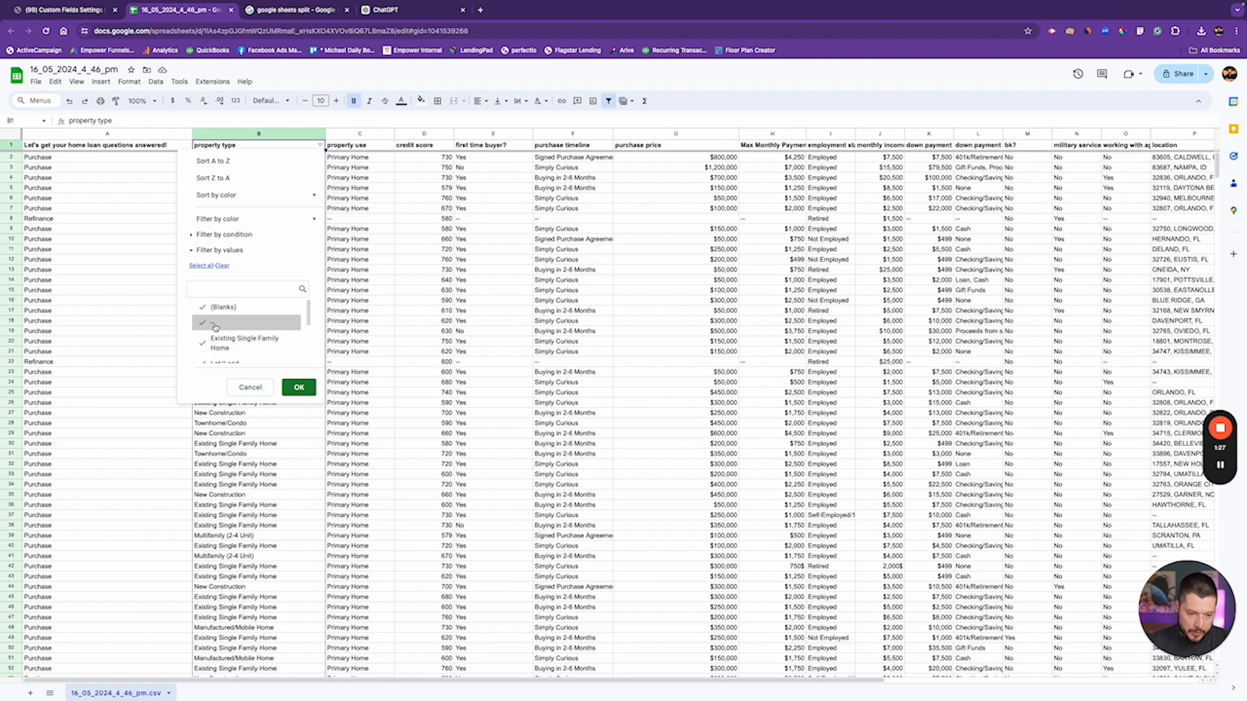
{"action": "scroll", "coordinate": [240, 325], "scroll_direction": "down", "scroll_amount": 2}
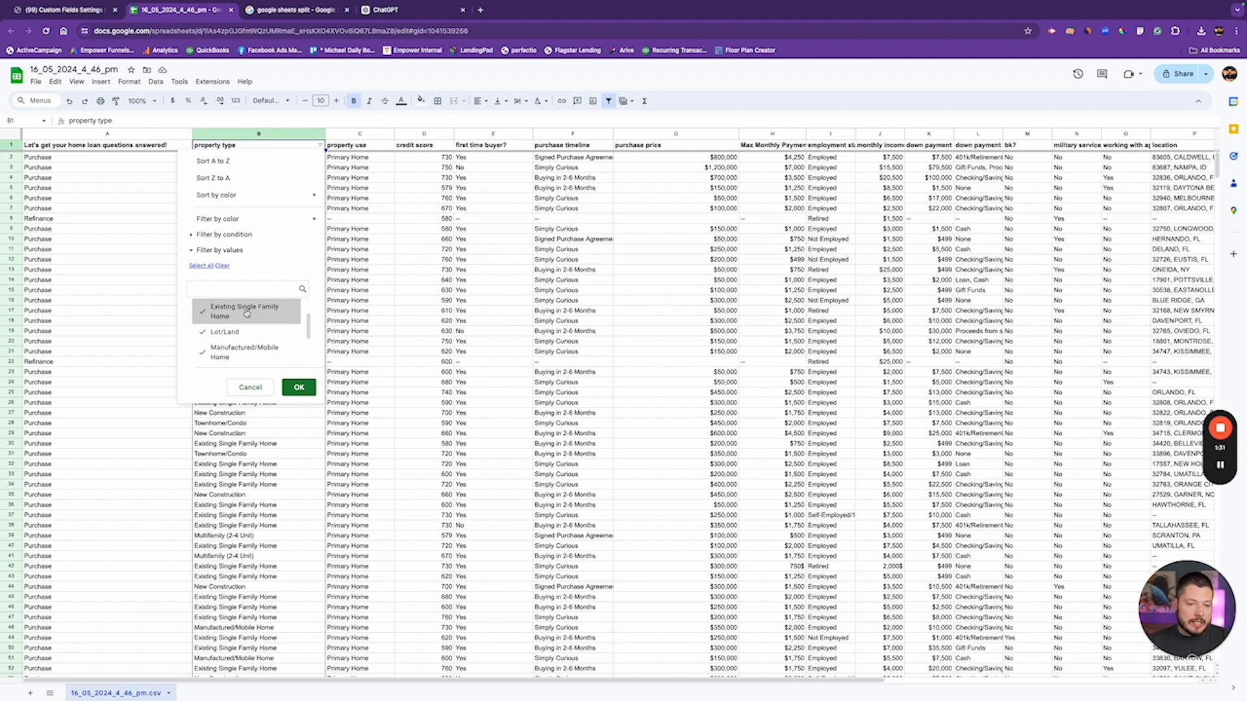
{"action": "scroll", "coordinate": [241, 331], "scroll_direction": "down", "scroll_amount": 1}
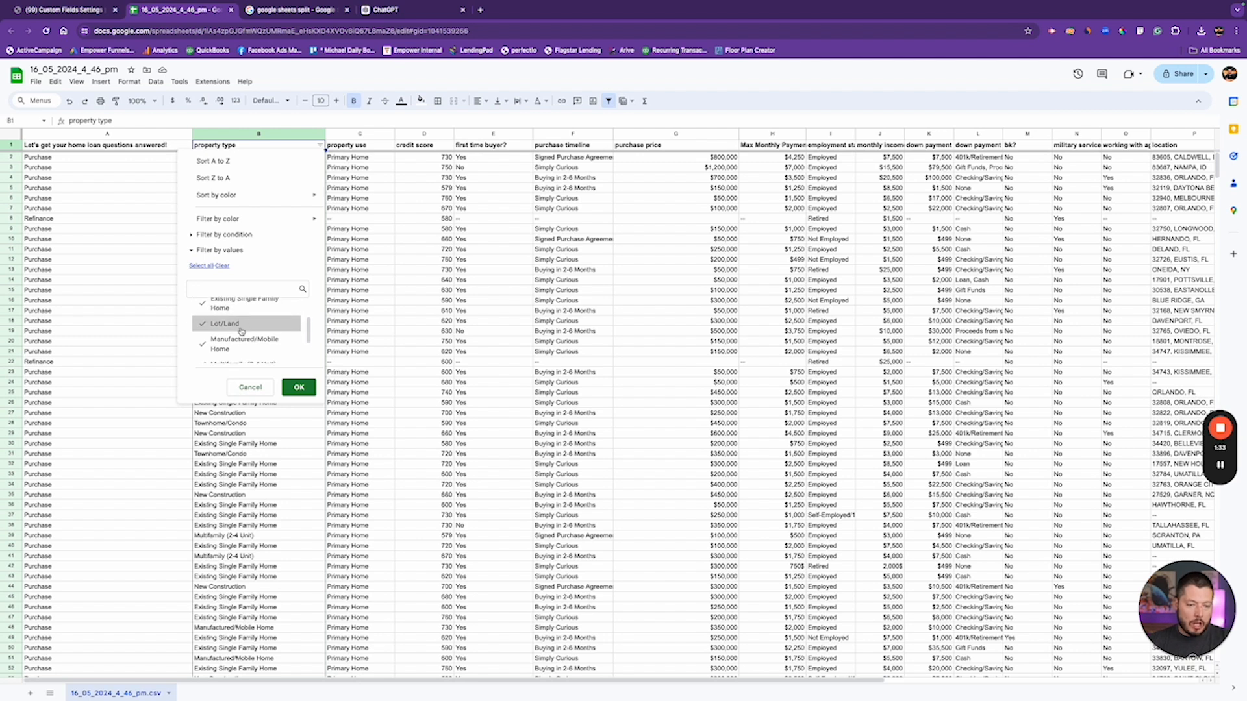
{"action": "scroll", "coordinate": [242, 331], "scroll_direction": "down", "scroll_amount": 2}
{"action": "scroll", "coordinate": [243, 328], "scroll_direction": "up", "scroll_amount": 3}
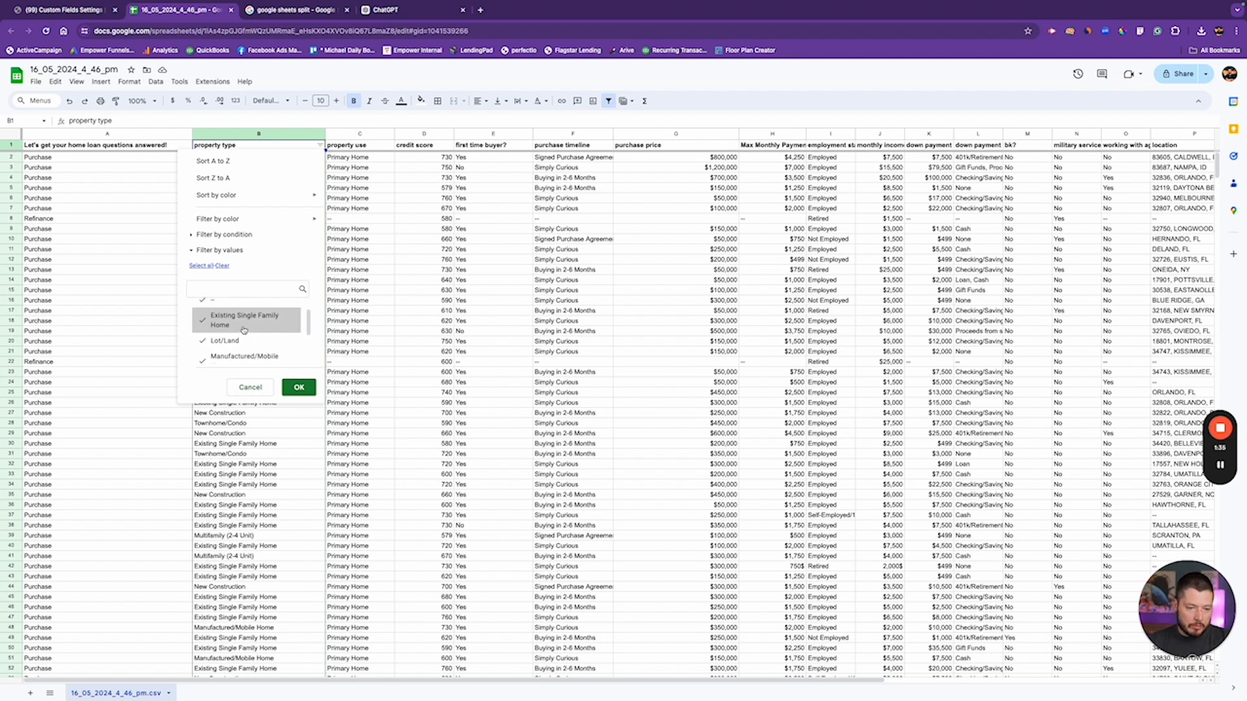
{"action": "scroll", "coordinate": [240, 335], "scroll_direction": "down", "scroll_amount": 3}
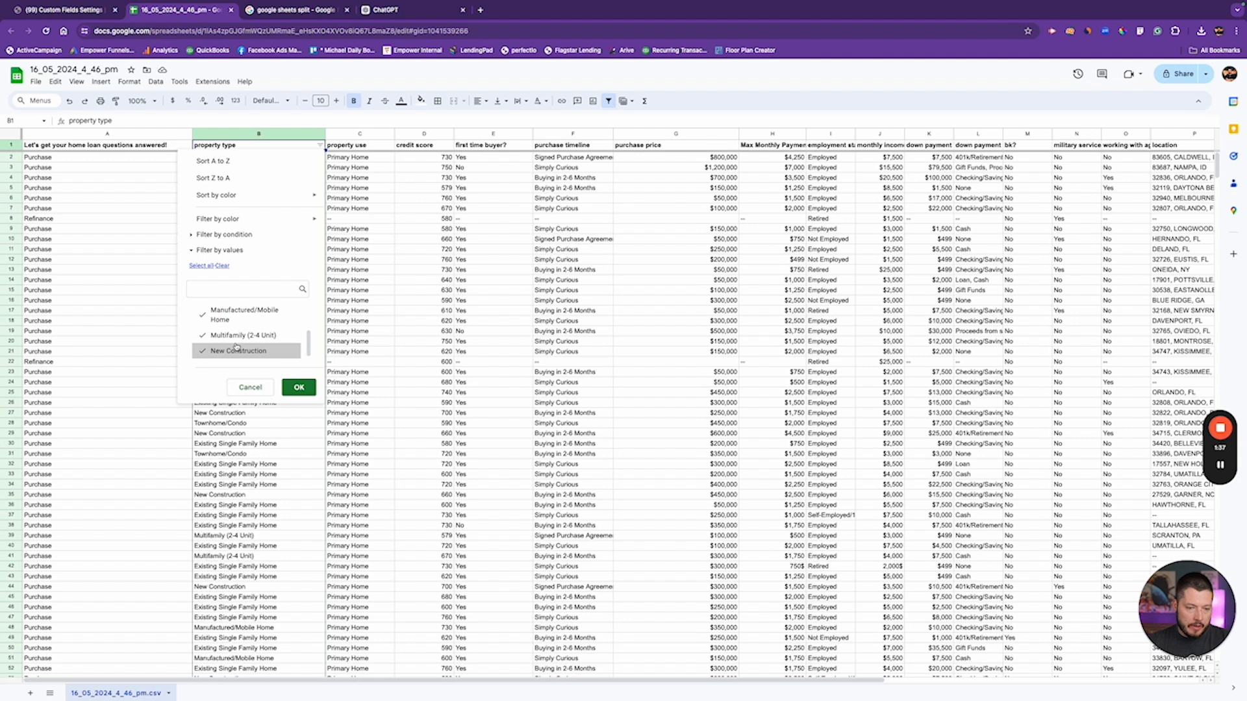
{"action": "scroll", "coordinate": [237, 348], "scroll_direction": "down", "scroll_amount": 2}
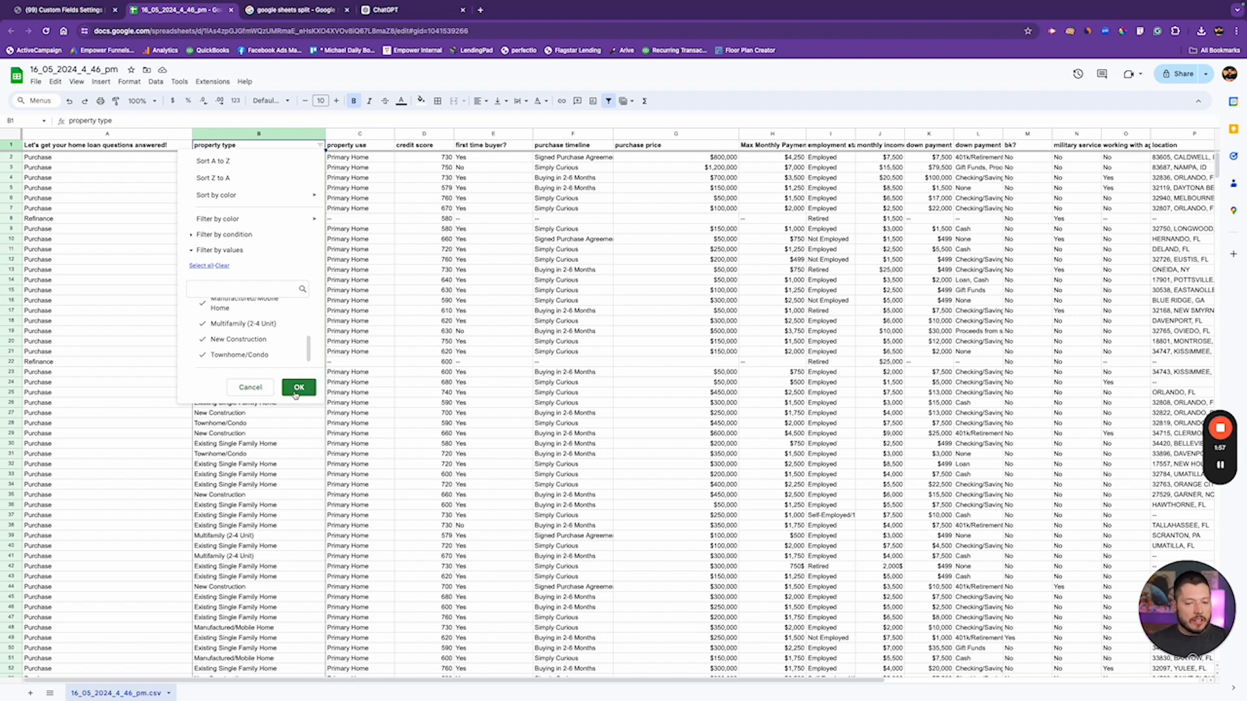
{"action": "mouse_move", "coordinate": [309, 347]}
{"action": "left_mouse_down"}
{"action": "mouse_move", "coordinate": [308, 292]}
{"action": "mouse_move", "coordinate": [307, 340]}
{"action": "left_mouse_up"}
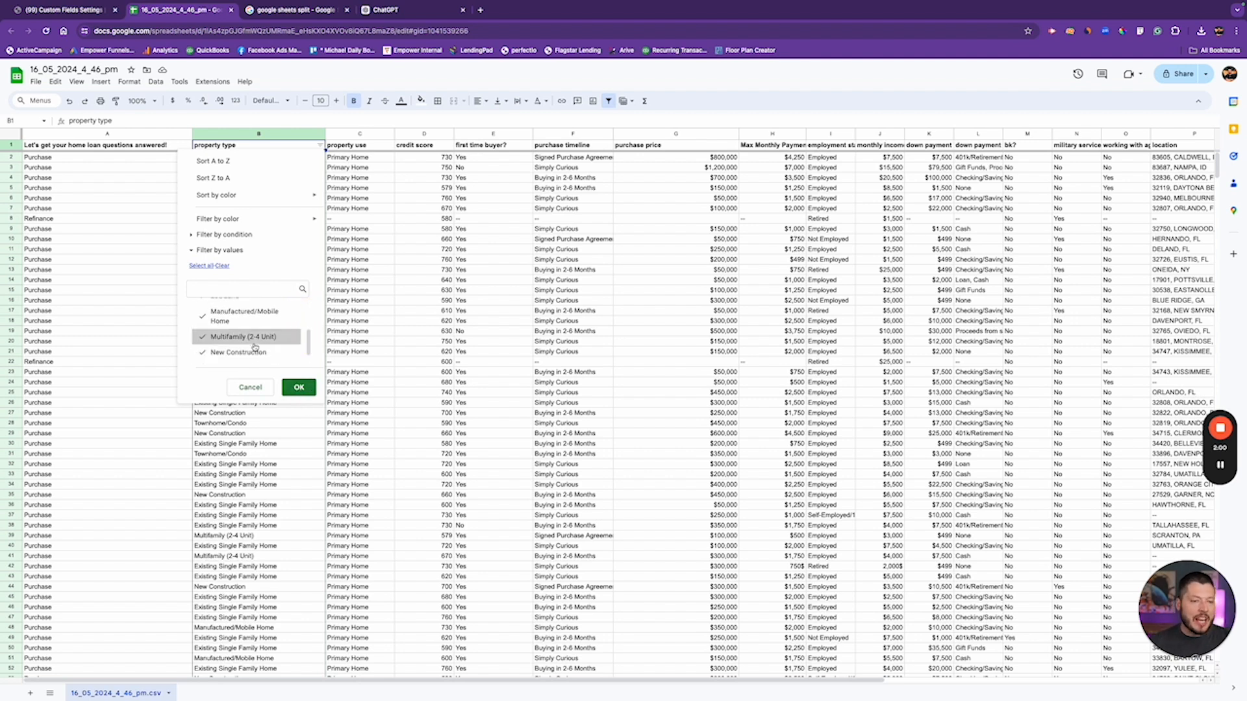
{"action": "left_click", "coordinate": [111, 18]}
{"action": "left_click", "coordinate": [166, 15]}
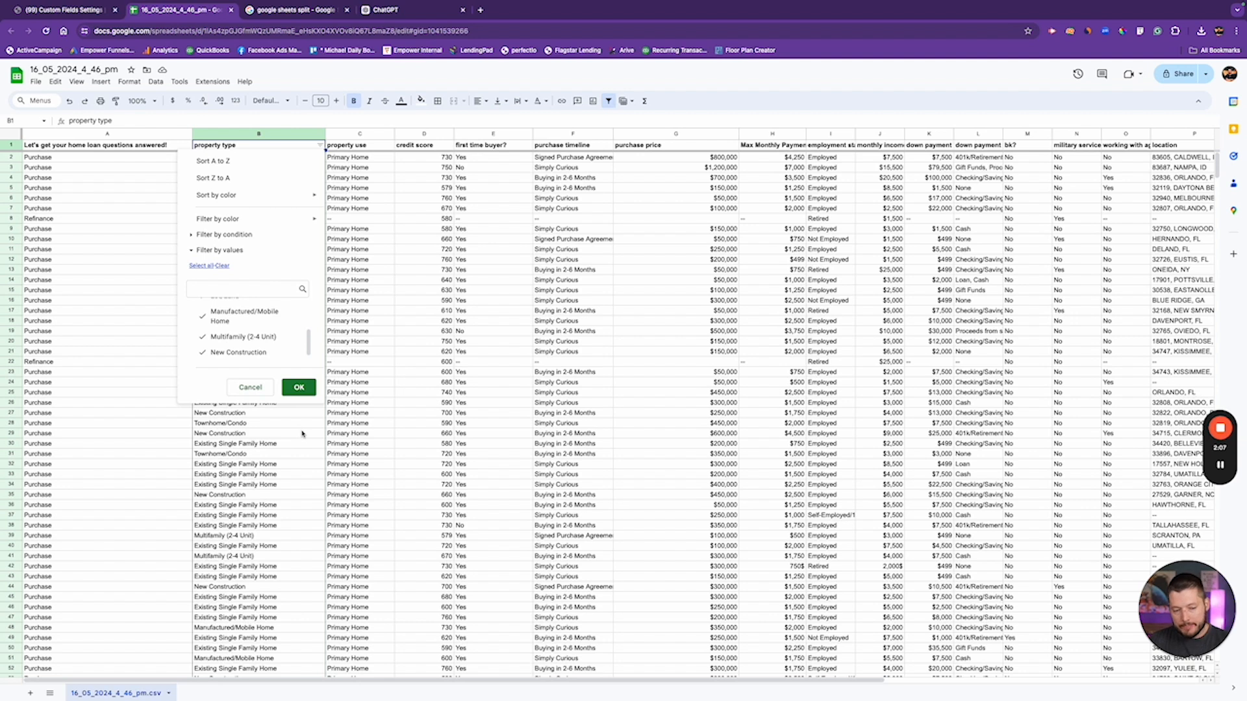
{"action": "scroll", "coordinate": [302, 433], "scroll_direction": "down", "scroll_amount": 5}
{"action": "scroll", "coordinate": [302, 433], "scroll_direction": "up", "scroll_amount": 5}
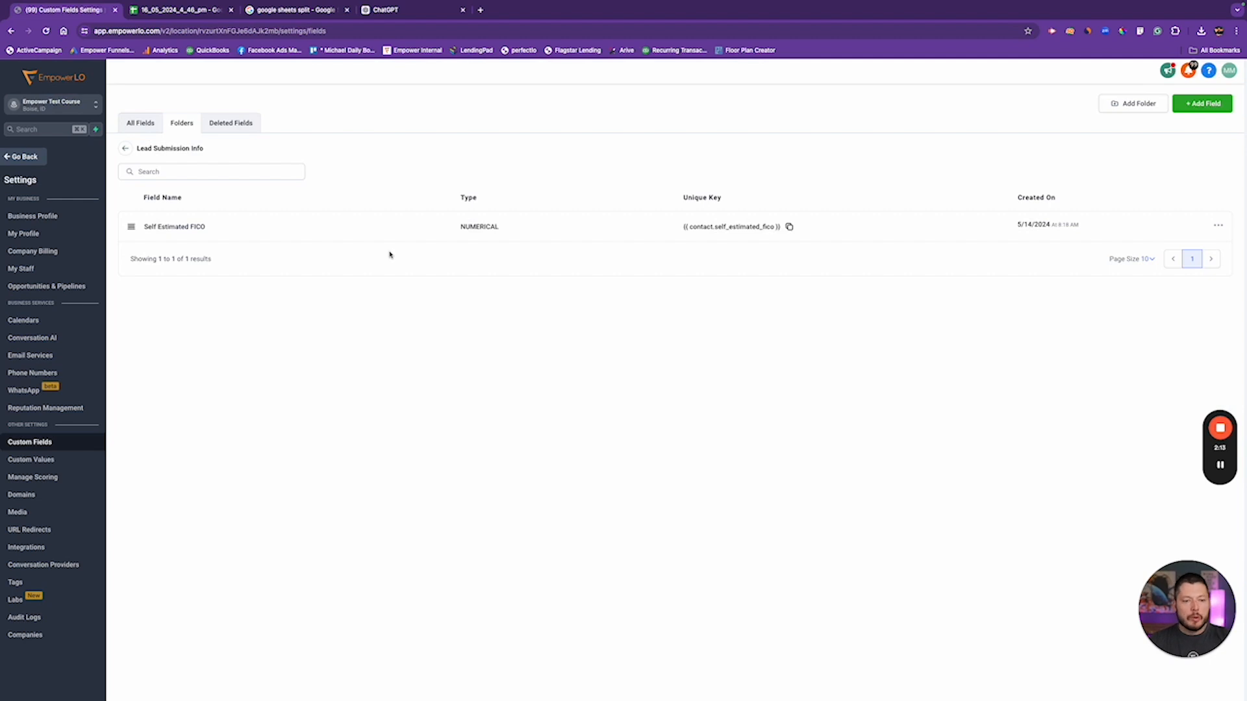
- Start a new custom field in EmpowerLO's Lead Submission Info folder and choose the Single Line type
{"action": "left_click", "coordinate": [1183, 102]}
{"action": "left_click", "coordinate": [362, 295]}
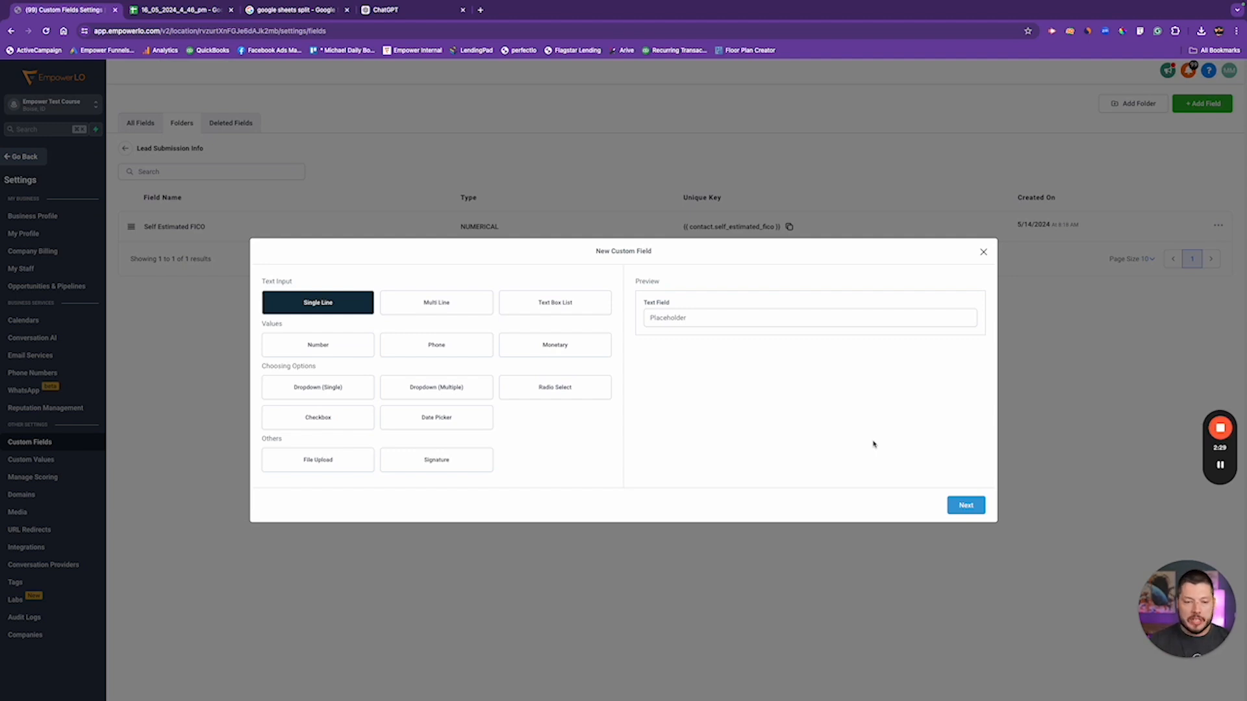
- Inspect the property type answer in cell B2 of the lead spreadsheet, then return to EmpowerLO's new custom field dialog
{"action": "left_click", "coordinate": [182, 10]}
{"action": "left_click", "coordinate": [244, 161]}
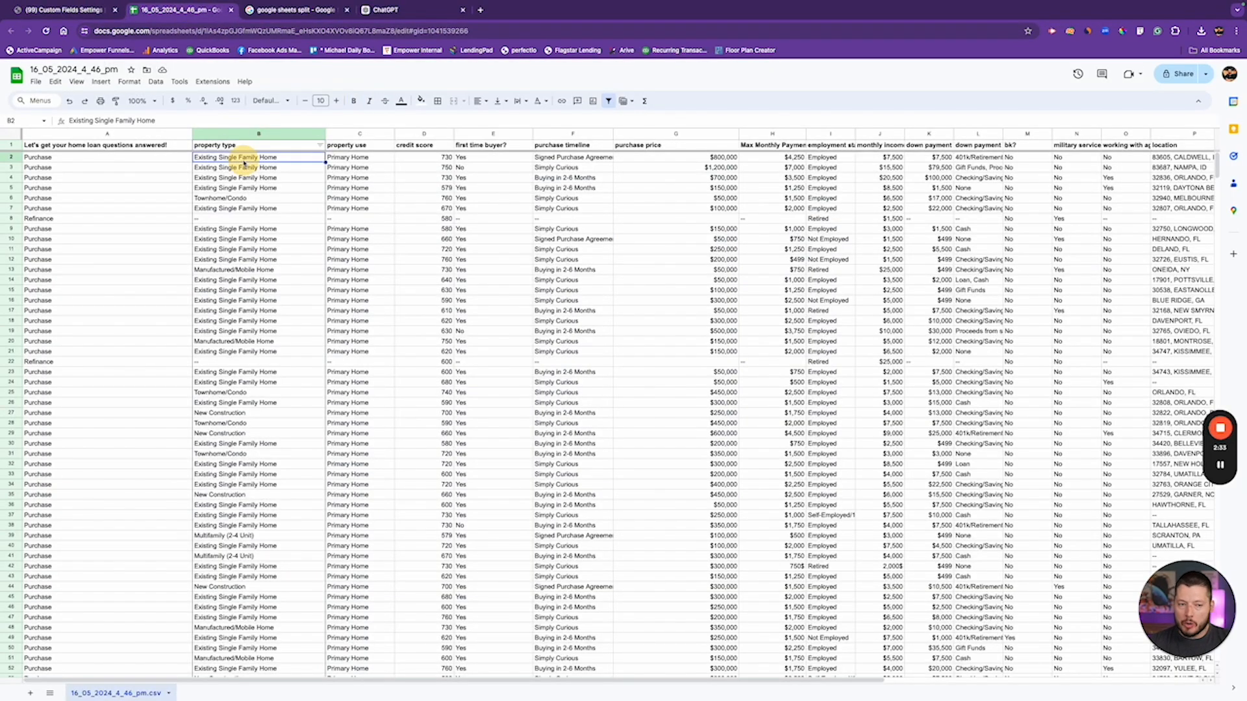
{"action": "triple_click", "coordinate": [235, 157]}
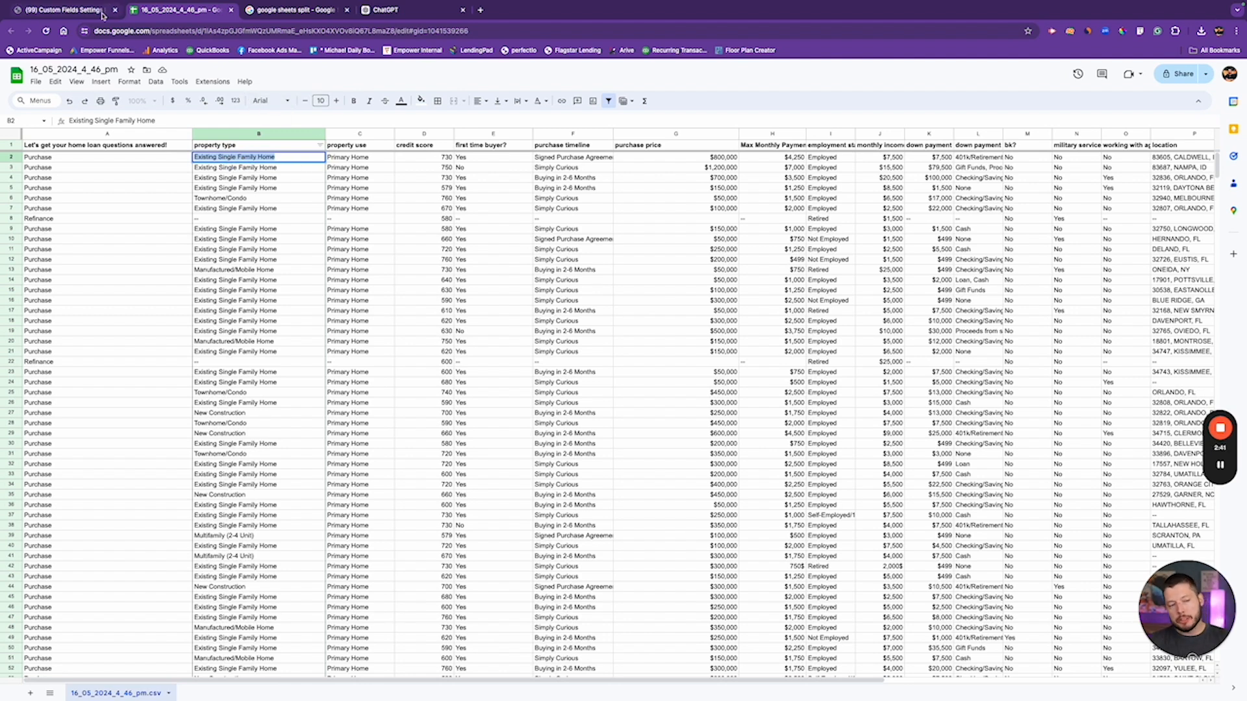
{"action": "left_click", "coordinate": [65, 10]}
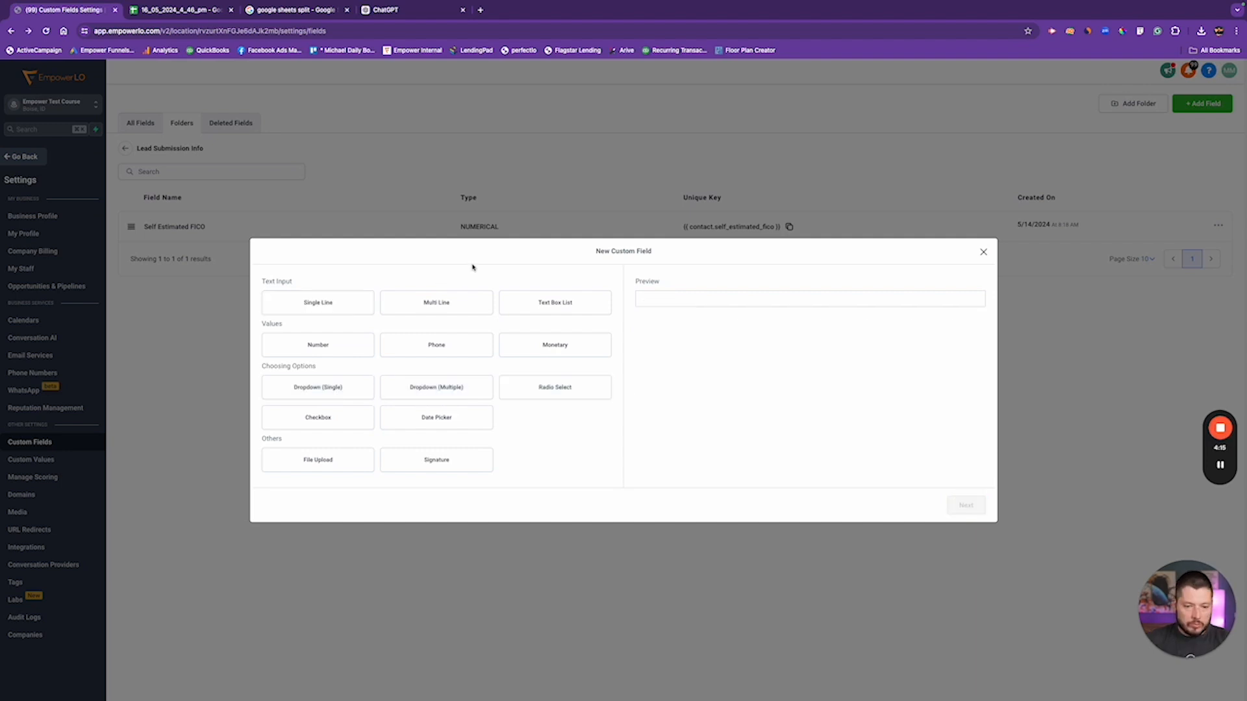
- Set up the new custom field as a Radio Select named Property Type in the Lead Submission Info group
{"action": "left_click", "coordinate": [556, 389]}
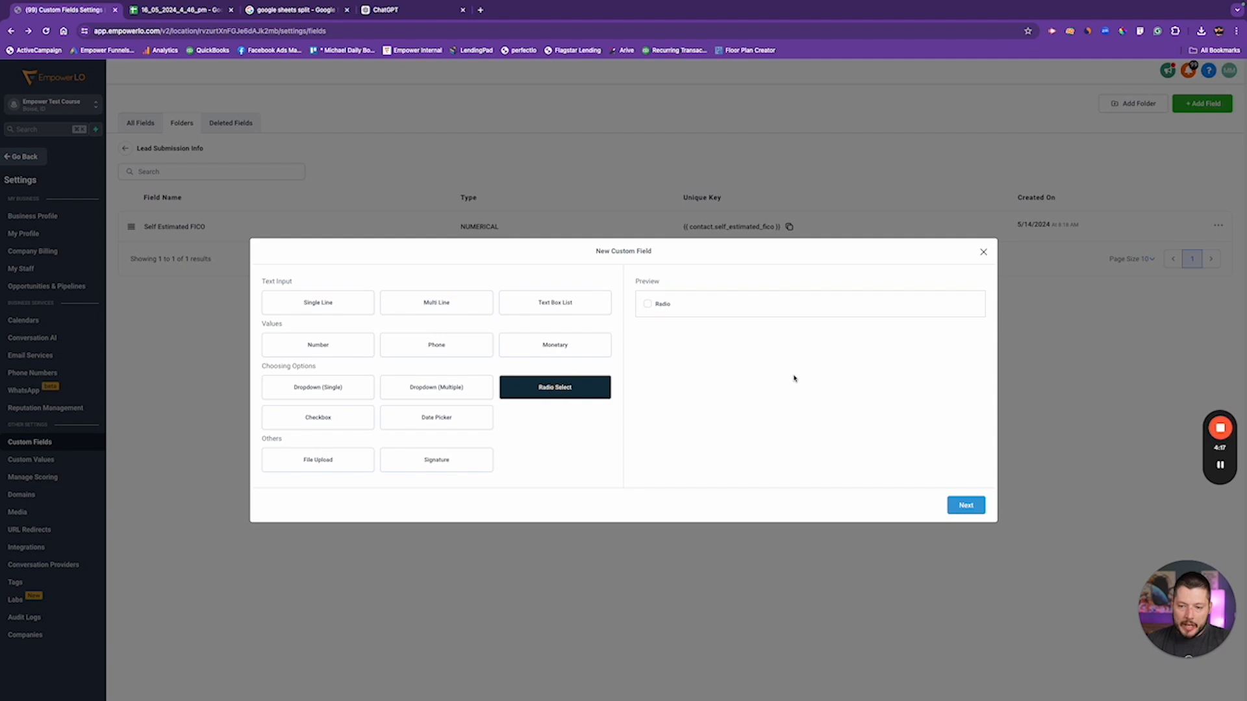
{"action": "left_click", "coordinate": [963, 506]}
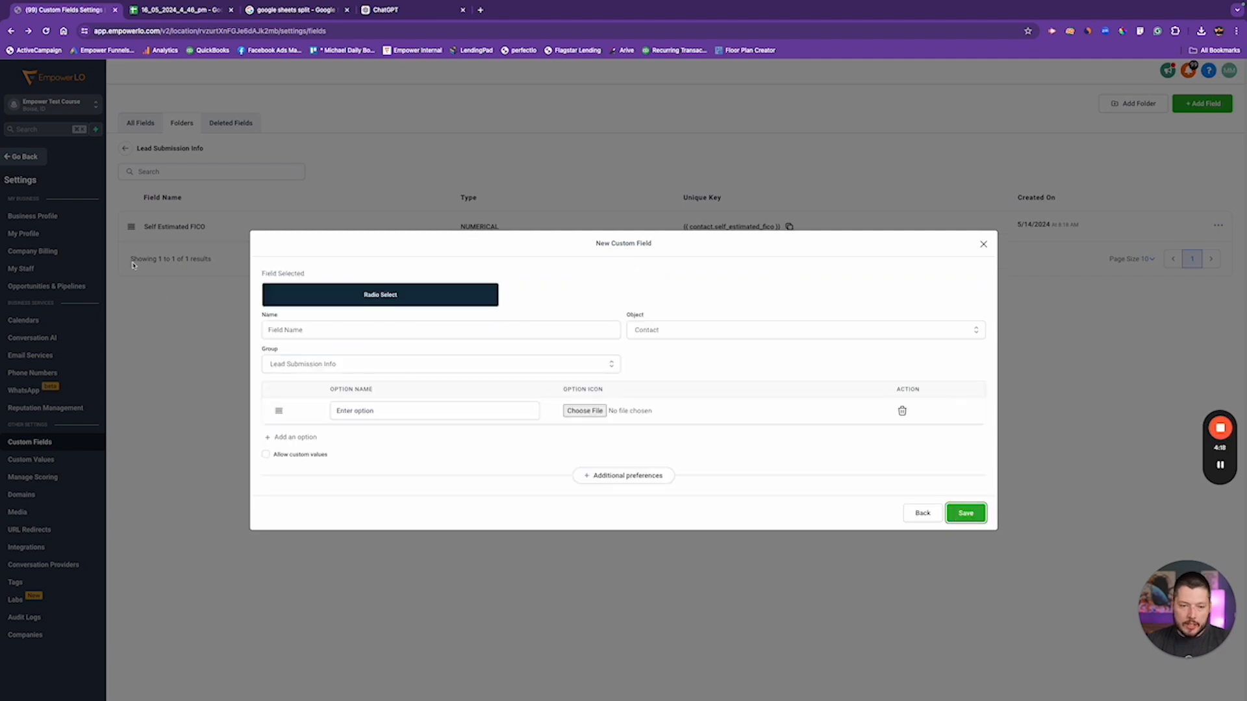
{"action": "left_click", "coordinate": [291, 327]}
{"action": "type", "text": "Property Type"}
{"action": "key", "text": "Tab"}
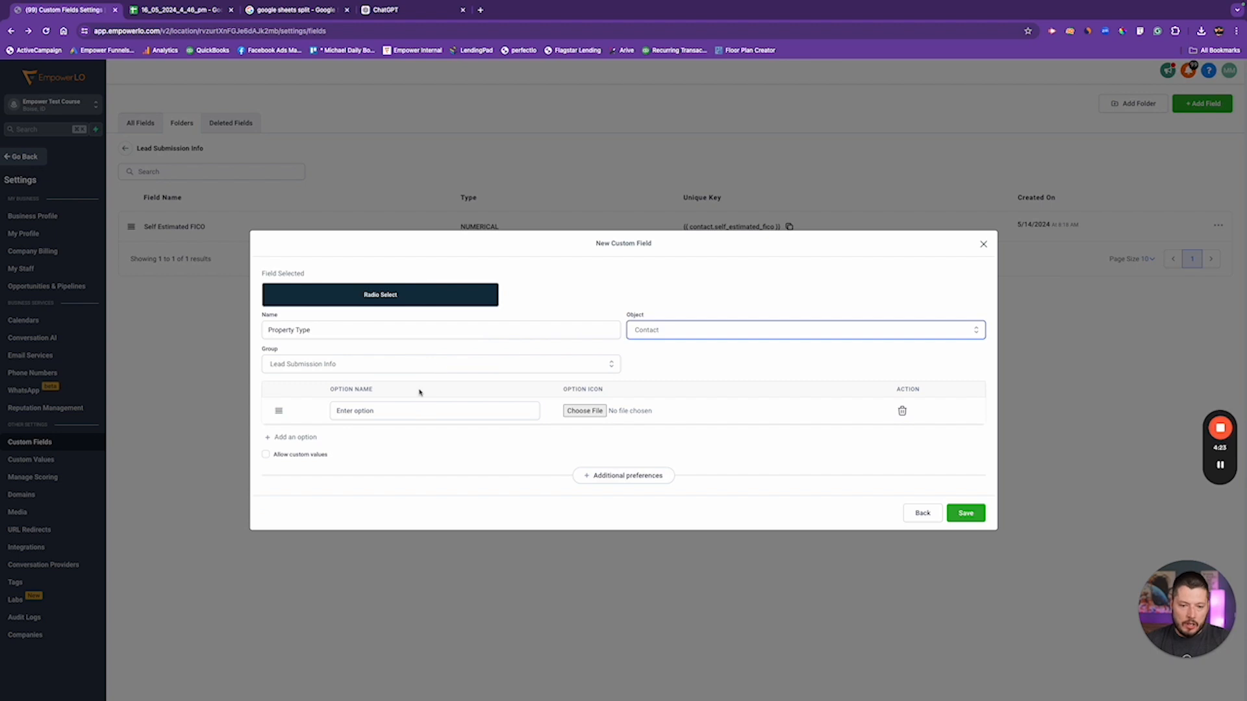
{"action": "left_click", "coordinate": [370, 409]}
{"action": "left_click", "coordinate": [290, 367]}
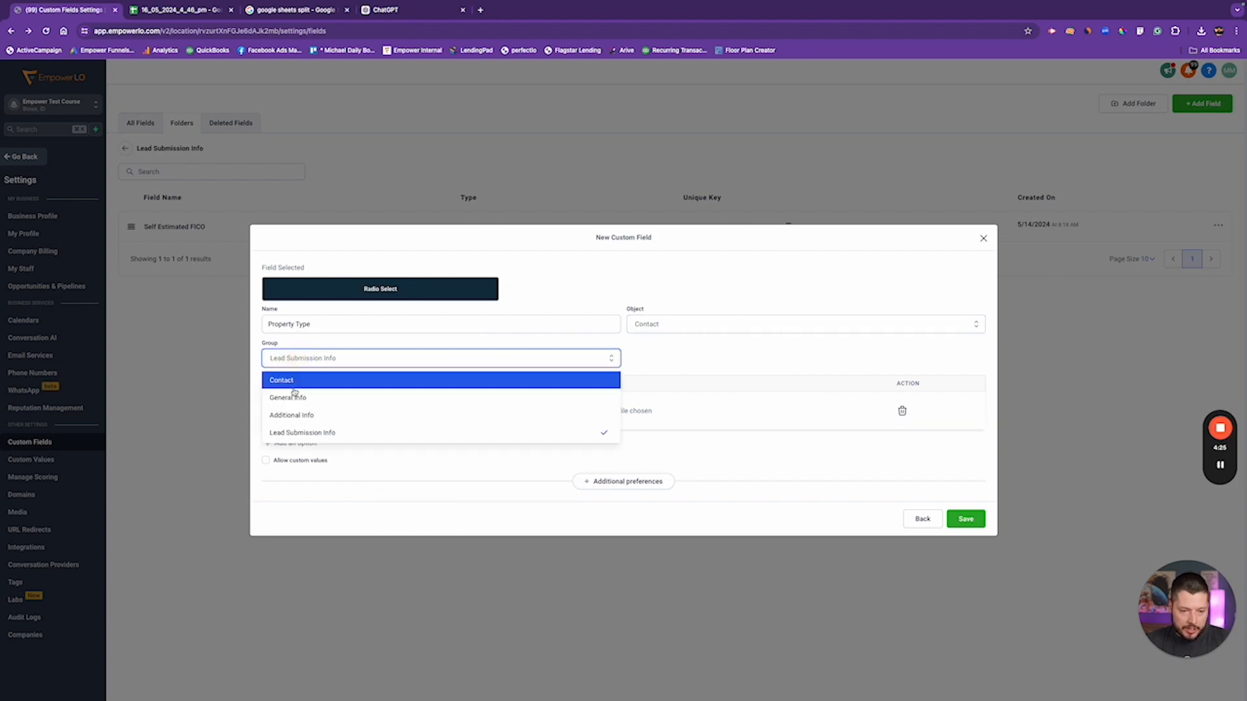
{"action": "left_click", "coordinate": [302, 433]}
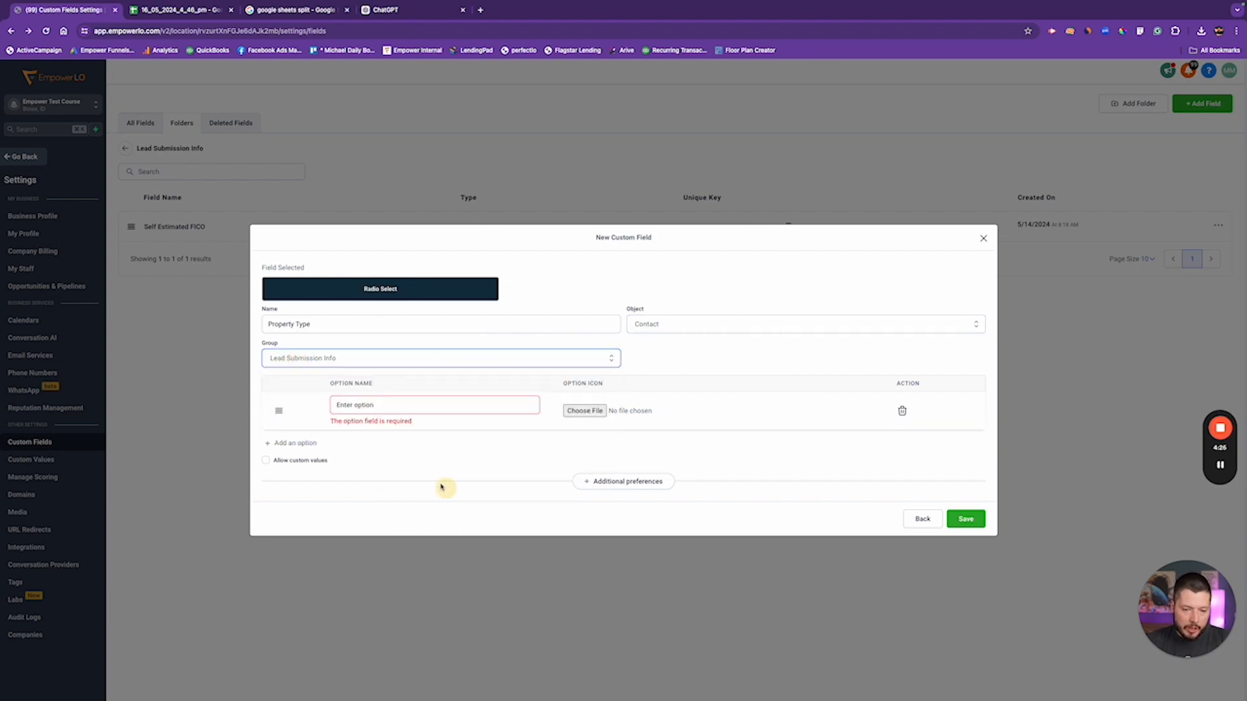
- Copy Existing Single Family Home from the spreadsheet's property type column and enter it as the field's first option
{"action": "left_click", "coordinate": [379, 407]}
{"action": "left_click", "coordinate": [159, 14]}
{"action": "left_click", "coordinate": [247, 157]}
{"action": "key", "text": "ctrl+c"}
{"action": "left_click", "coordinate": [98, 10]}
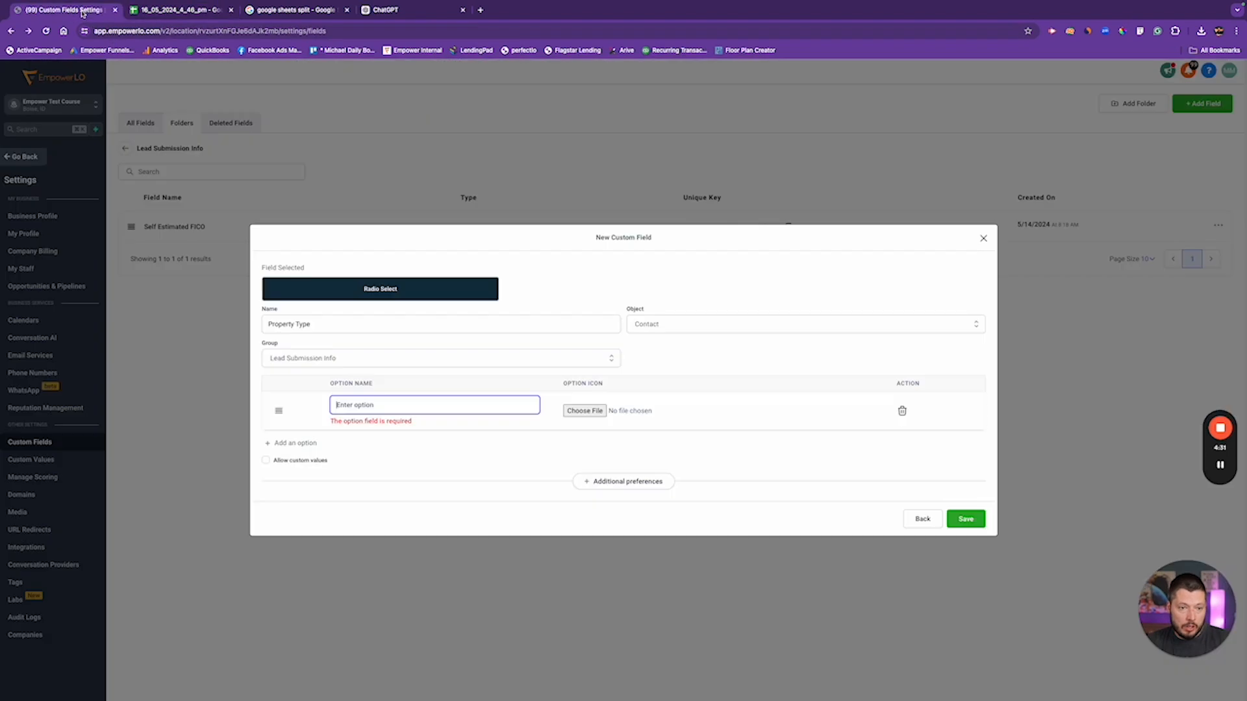
{"action": "key", "text": "ctrl+v"}
- Add a second option, Manufactured/Mobile Home, to the Property Type field using the value from the spreadsheet
{"action": "left_click", "coordinate": [297, 430]}
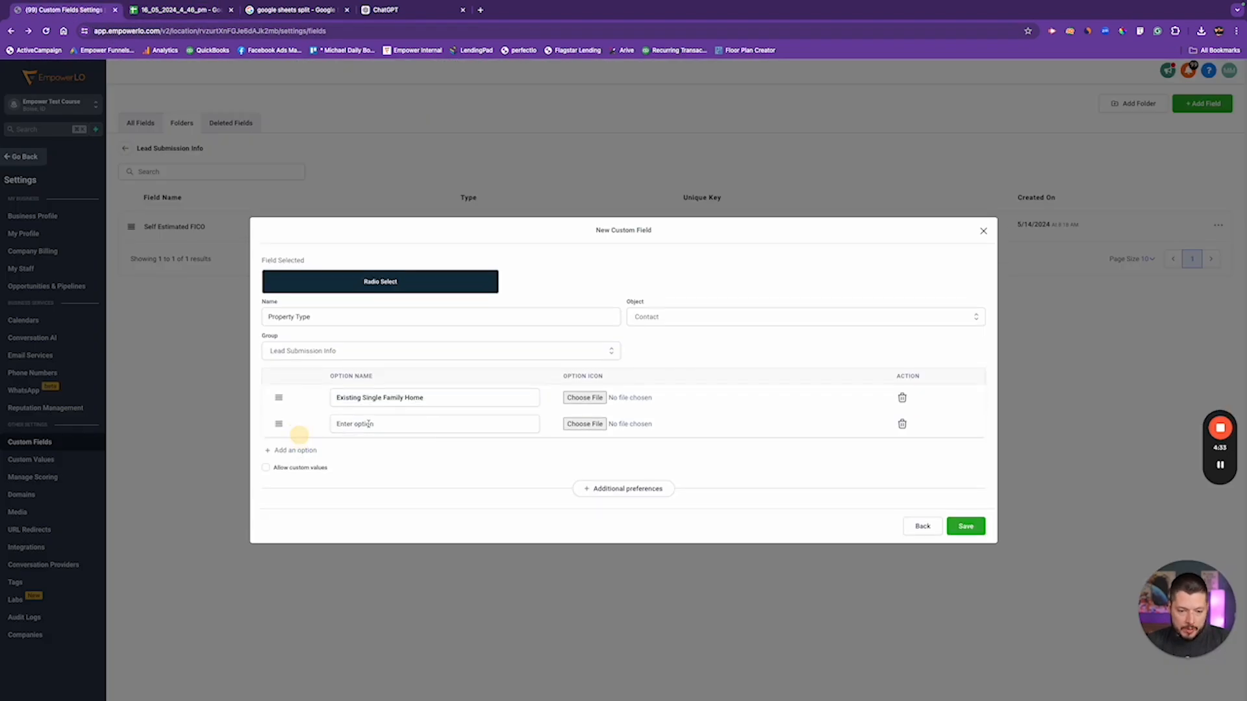
{"action": "left_click", "coordinate": [134, 10]}
{"action": "left_click", "coordinate": [233, 215]}
{"action": "key", "text": "ctrl+c"}
{"action": "left_click", "coordinate": [90, 10]}
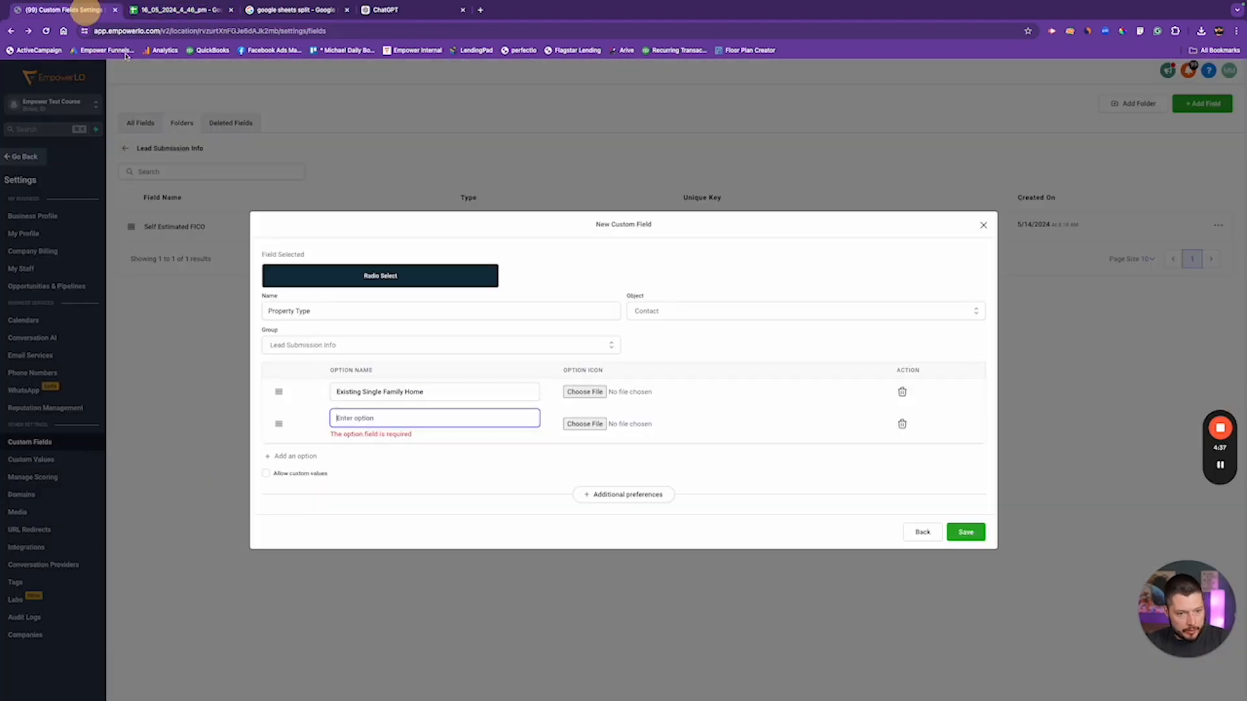
{"action": "left_click", "coordinate": [377, 417]}
{"action": "key", "text": "ctrl+v"}
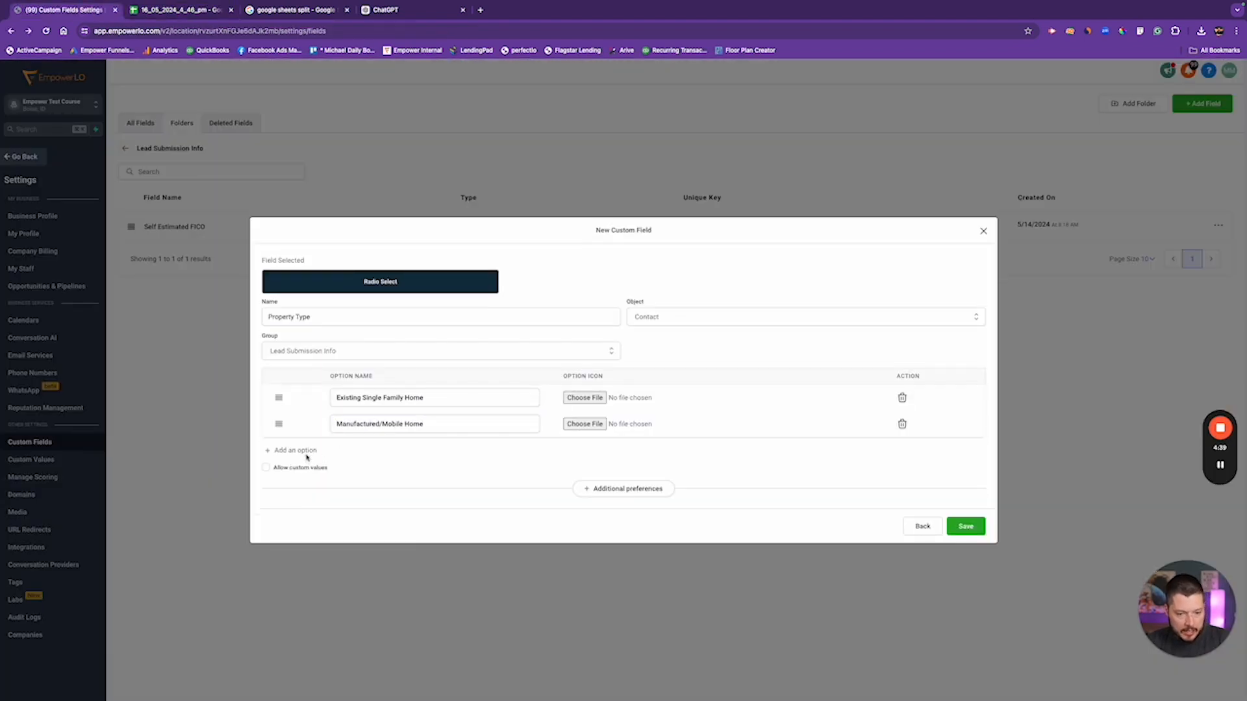
- Add a third option, Townhome/Condo, to the Property Type field using the value from the spreadsheet
{"action": "left_click", "coordinate": [300, 451]}
{"action": "left_click", "coordinate": [176, 10]}
{"action": "left_click", "coordinate": [217, 400]}
{"action": "key", "text": "ctrl+c"}
{"action": "left_click", "coordinate": [76, 14]}
{"action": "left_click", "coordinate": [355, 434]}
{"action": "key", "text": "ctrl+v"}
- Copy New Construction from the spreadsheet and add it as the Property Type field's fourth option
{"action": "left_click", "coordinate": [181, 11]}
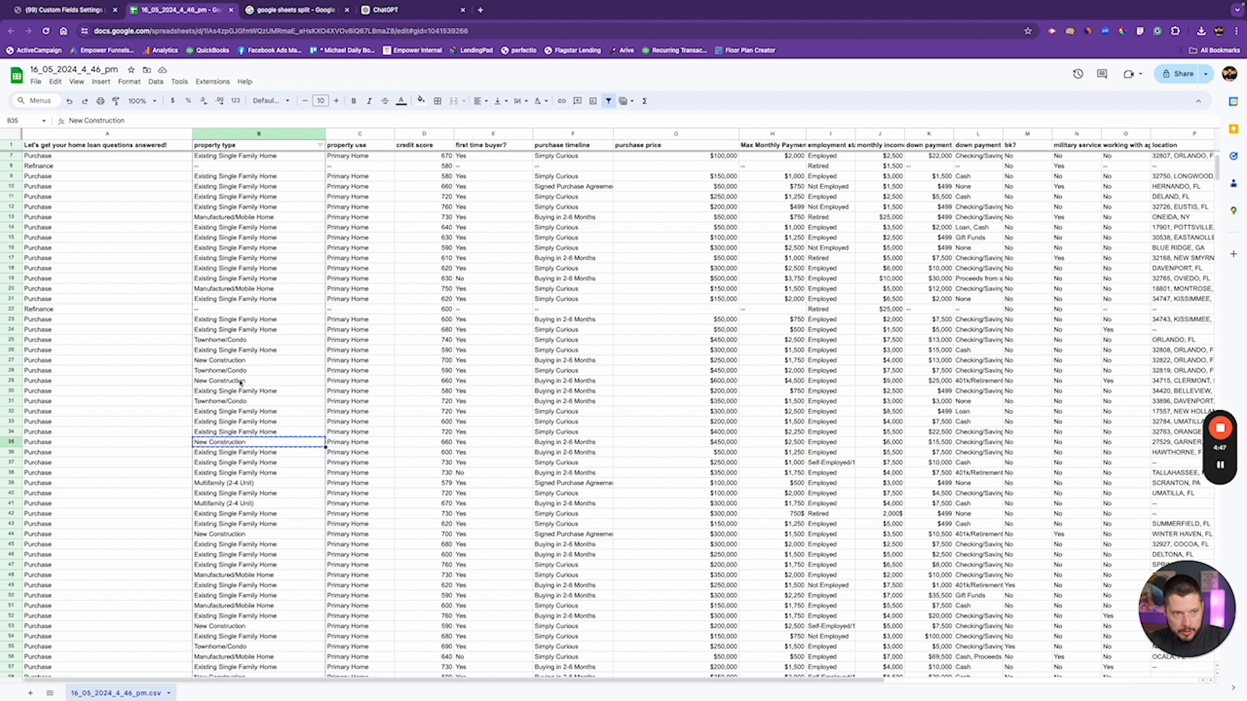
{"action": "left_click", "coordinate": [93, 14]}
{"action": "left_click", "coordinate": [290, 464]}
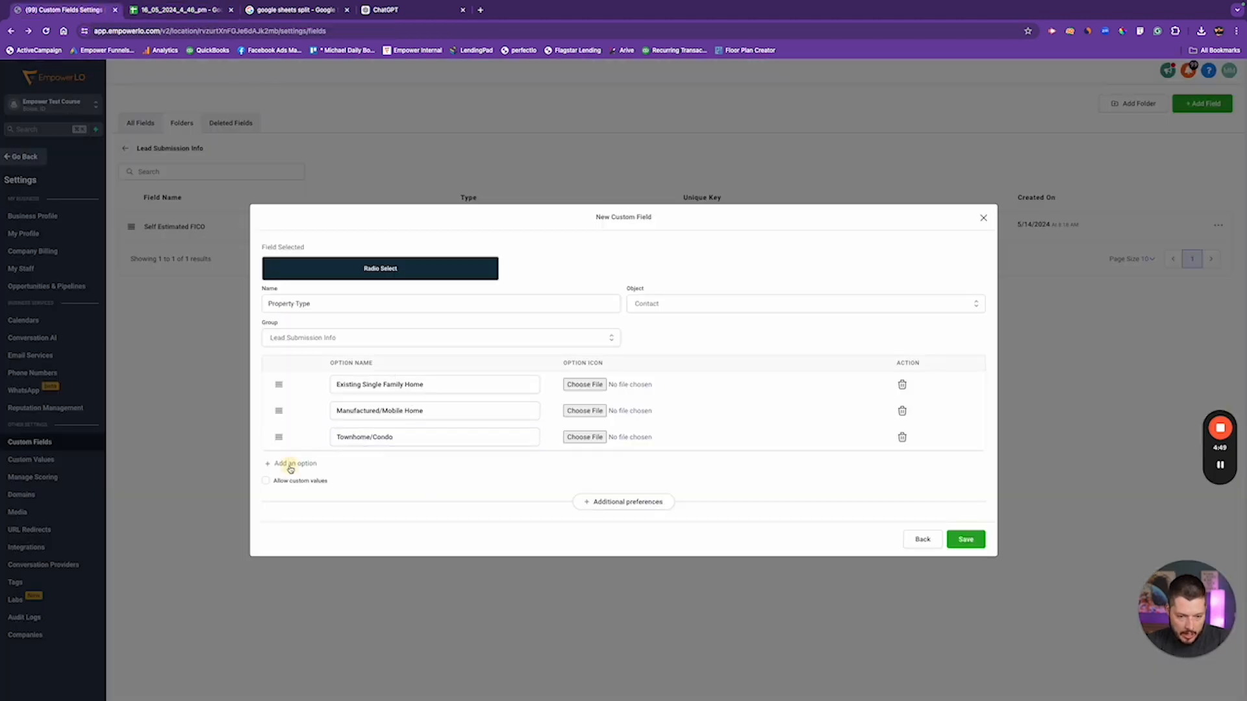
{"action": "left_click", "coordinate": [368, 453]}
{"action": "key", "text": "ctrl+v"}
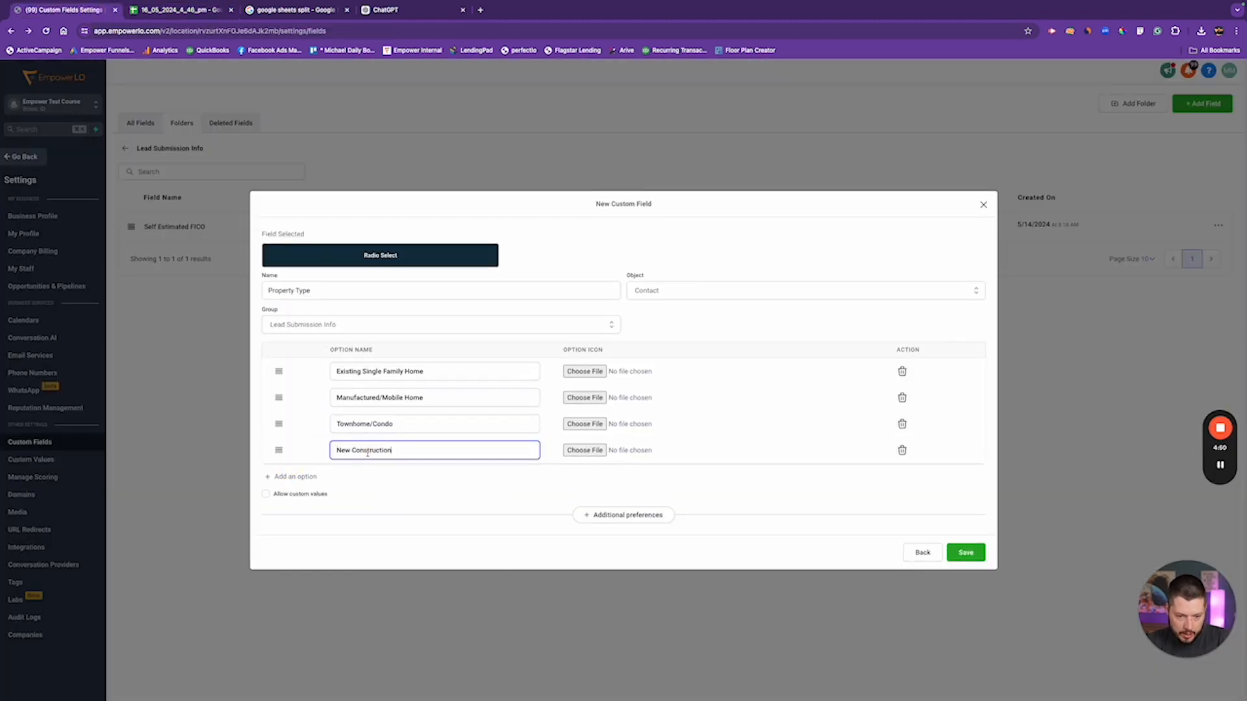
- Copy Multifamily (2-4 Unit) from the spreadsheet and add it as the Property Type field's fifth option
{"action": "left_click", "coordinate": [195, 10]}
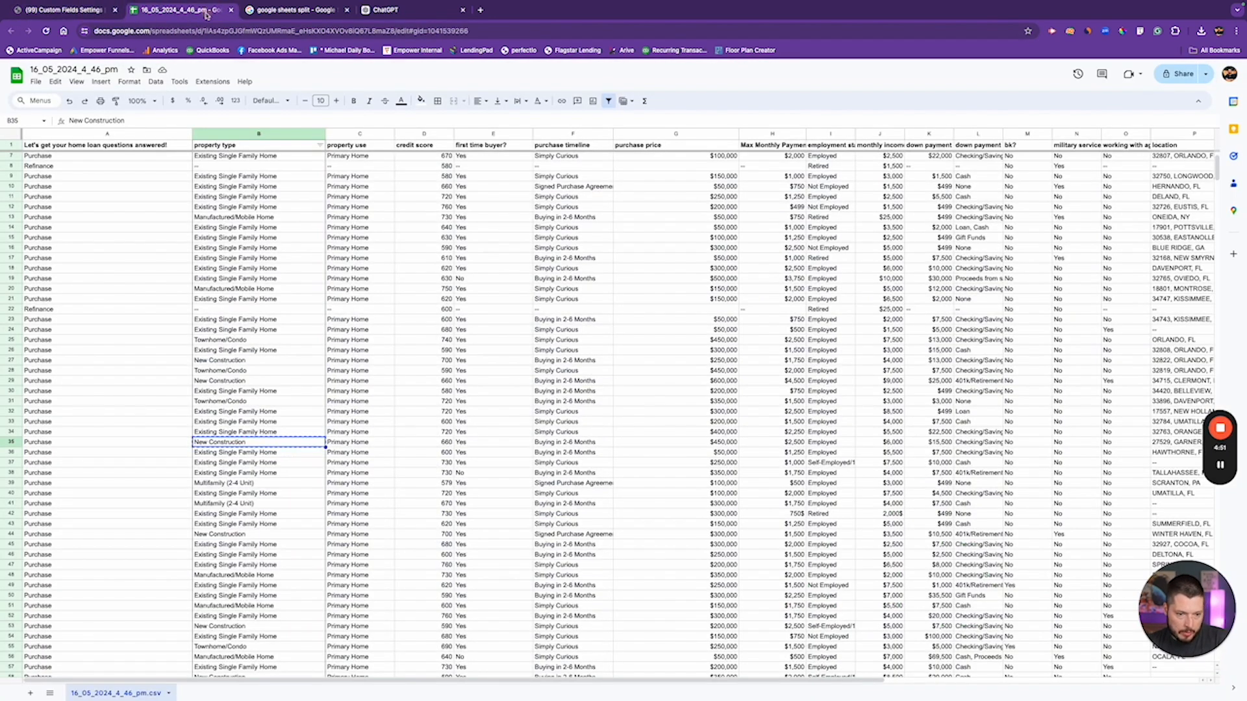
{"action": "left_click", "coordinate": [261, 482]}
{"action": "key", "text": "ctrl+c"}
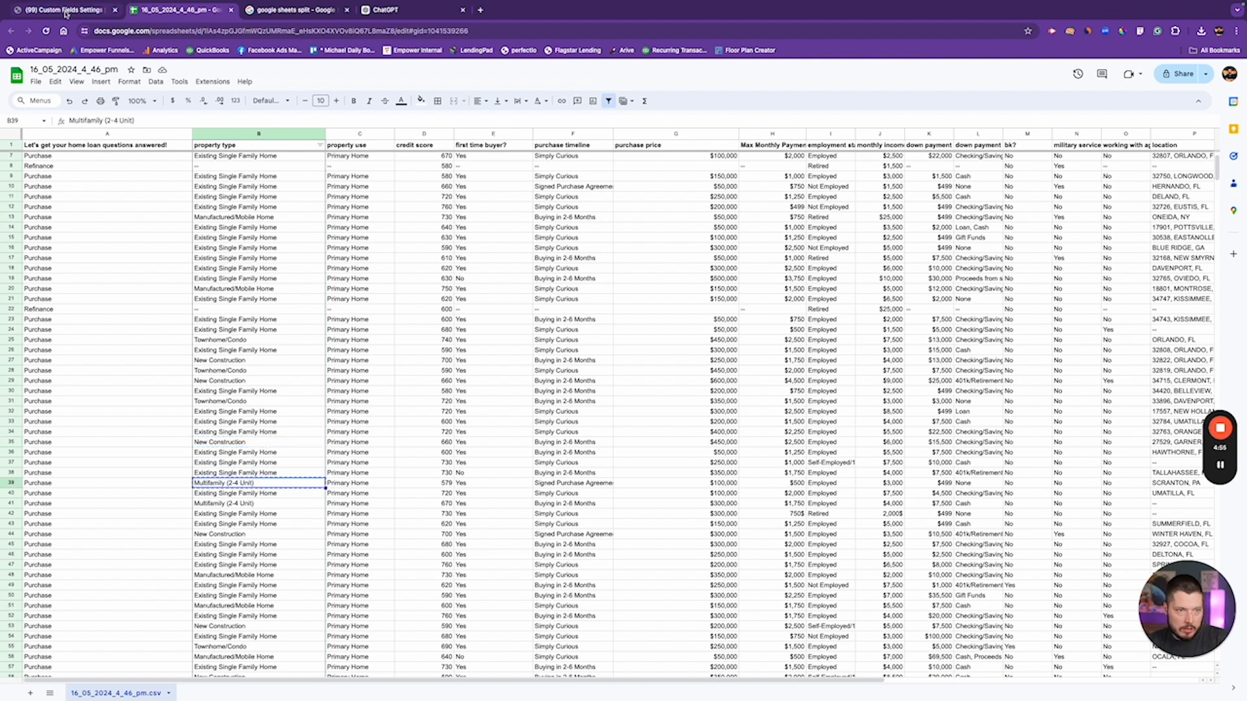
{"action": "left_click", "coordinate": [66, 11]}
{"action": "left_click", "coordinate": [292, 474]}
{"action": "left_click", "coordinate": [370, 463]}
{"action": "key", "text": "ctrl+v"}
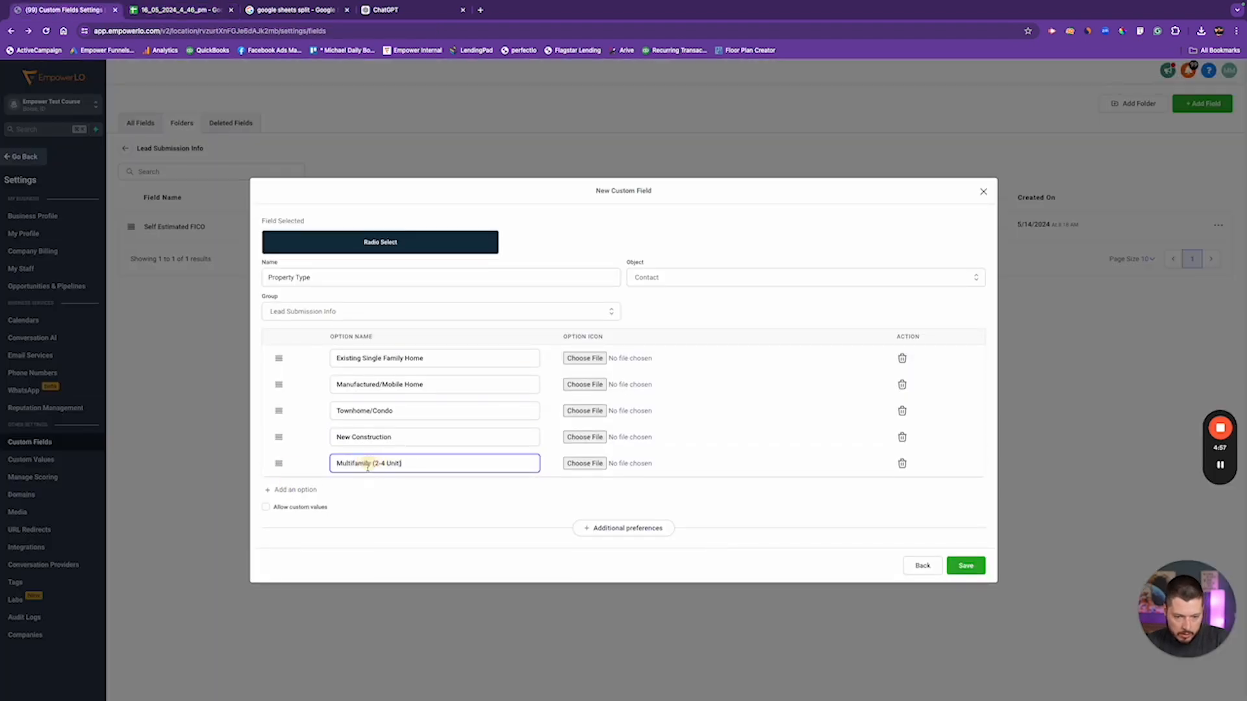
- Add a blank sixth option and compare the entered options with the spreadsheet's property type column for missing answers
{"action": "left_click", "coordinate": [293, 489]}
{"action": "left_click", "coordinate": [208, 9]}
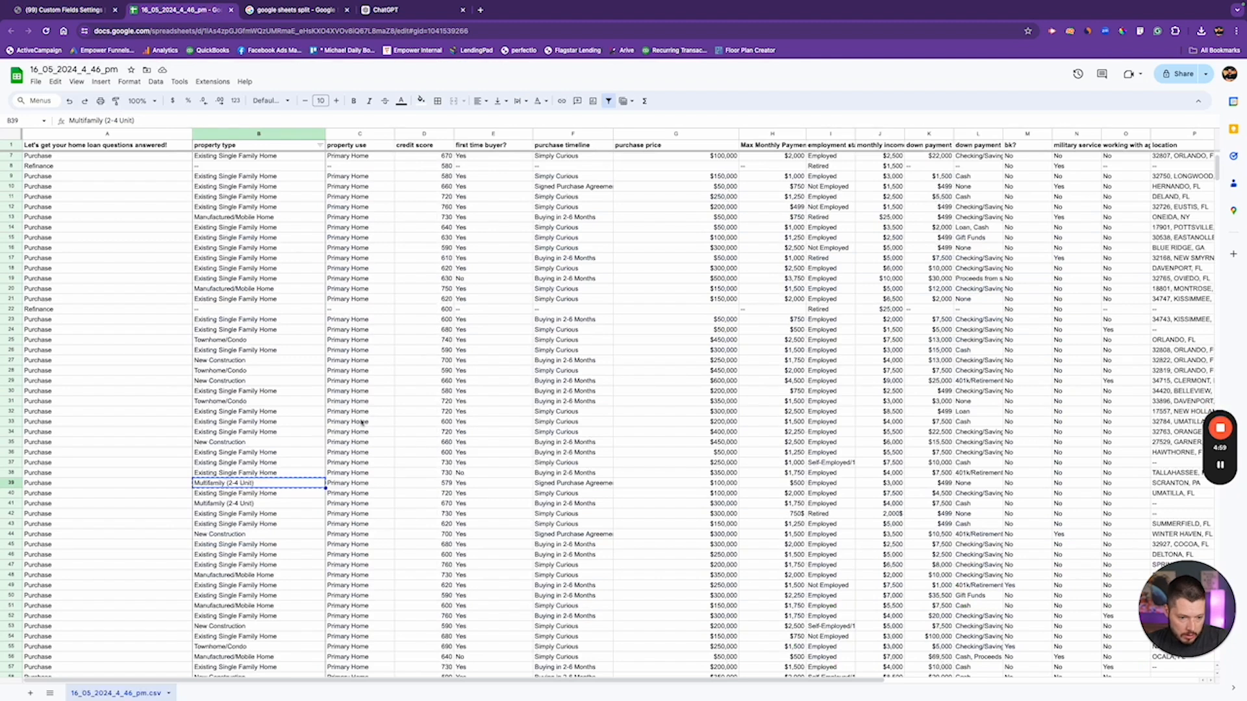
{"action": "scroll", "coordinate": [265, 433], "scroll_direction": "down", "scroll_amount": 3}
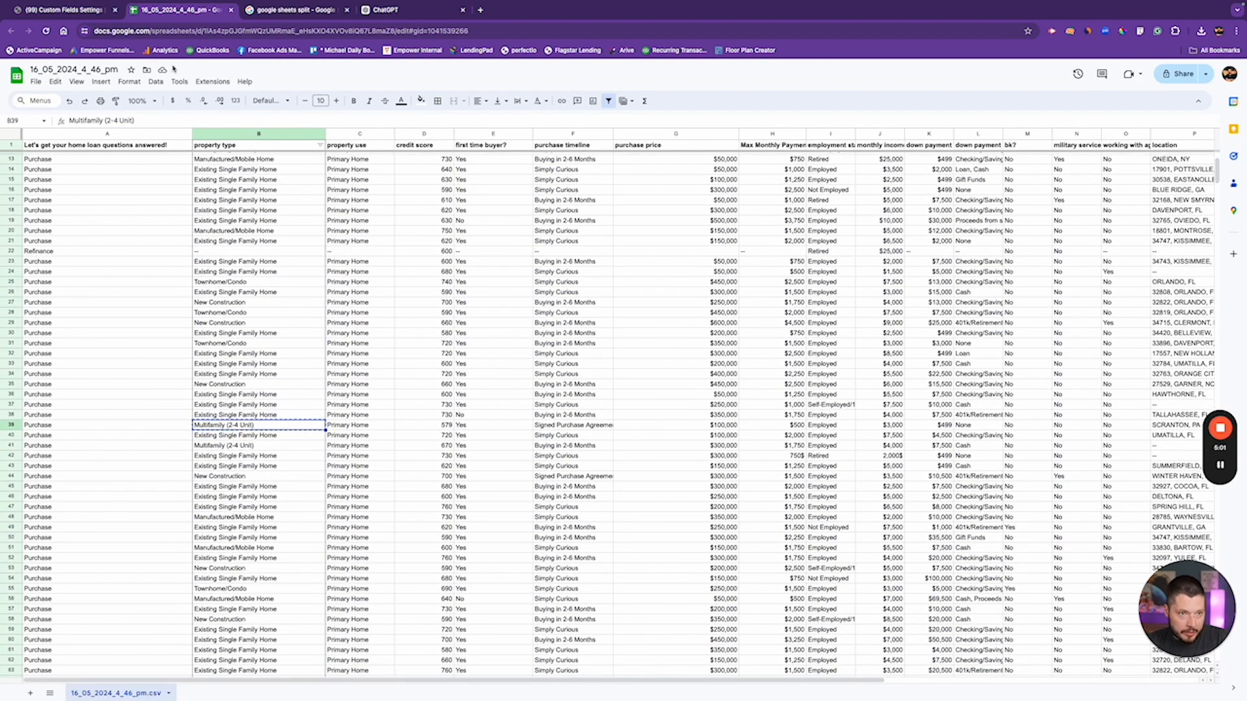
{"action": "left_click", "coordinate": [63, 10]}
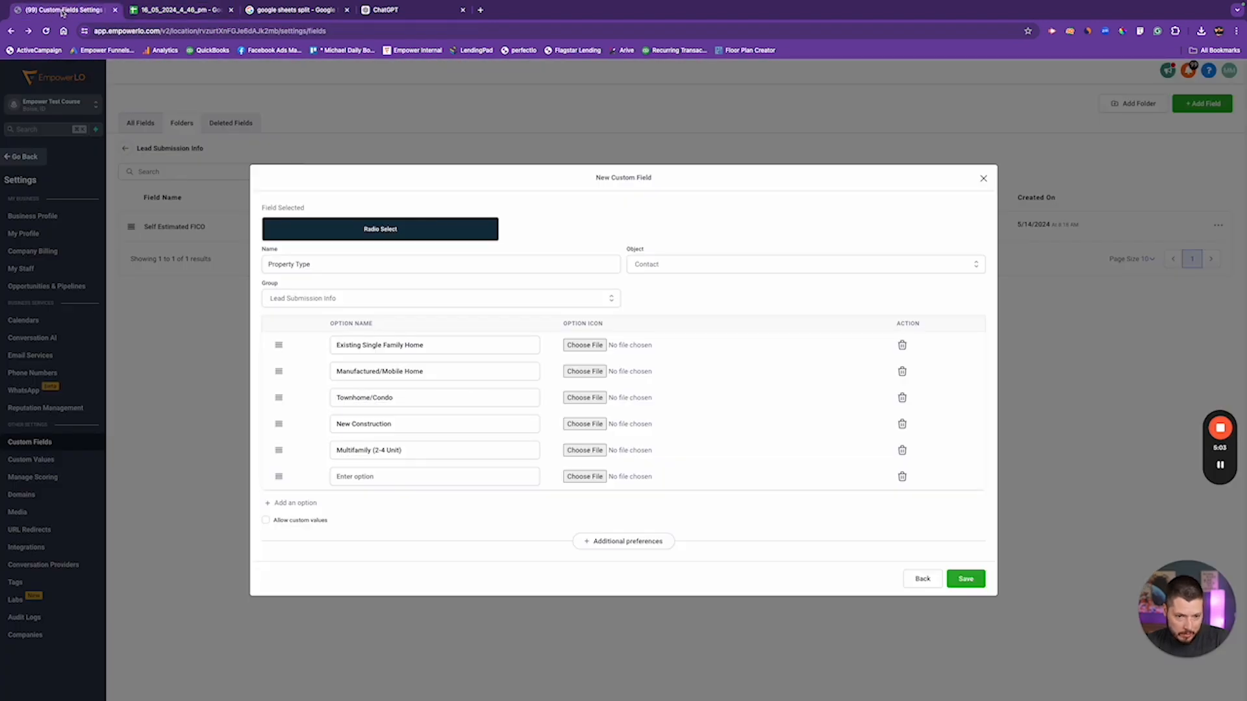
{"action": "left_click", "coordinate": [134, 10]}
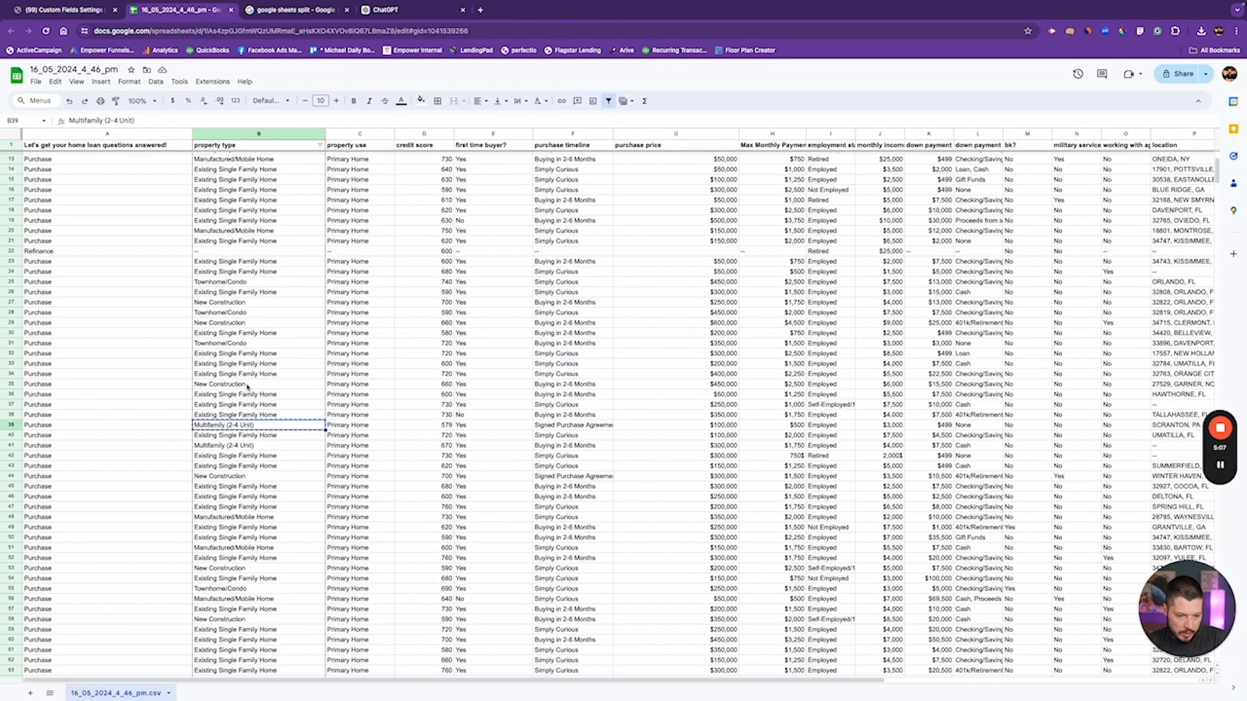
{"action": "left_click", "coordinate": [51, 12]}
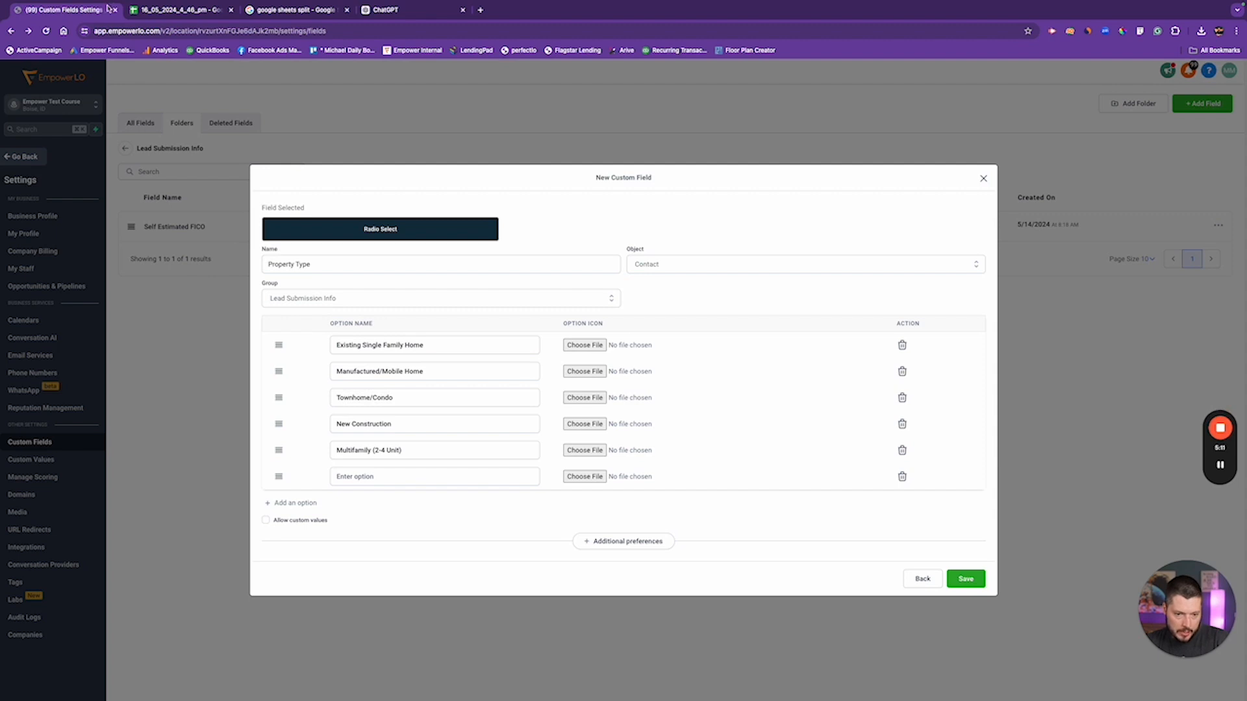
{"action": "left_click", "coordinate": [158, 9]}
{"action": "scroll", "coordinate": [248, 365], "scroll_direction": "down", "scroll_amount": 3}
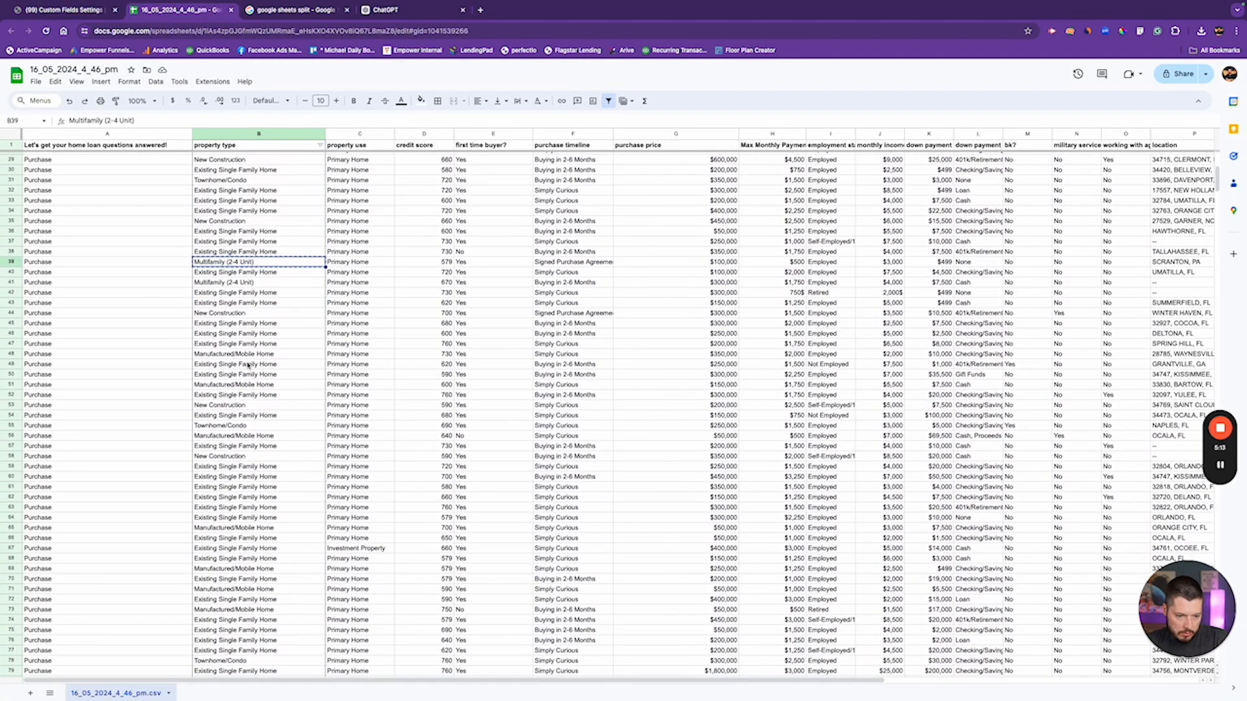
- Filter the spreadsheet's property type column to show only Lot/Land rows
{"action": "left_click", "coordinate": [319, 145]}
{"action": "scroll", "coordinate": [247, 315], "scroll_direction": "down", "scroll_amount": 3}
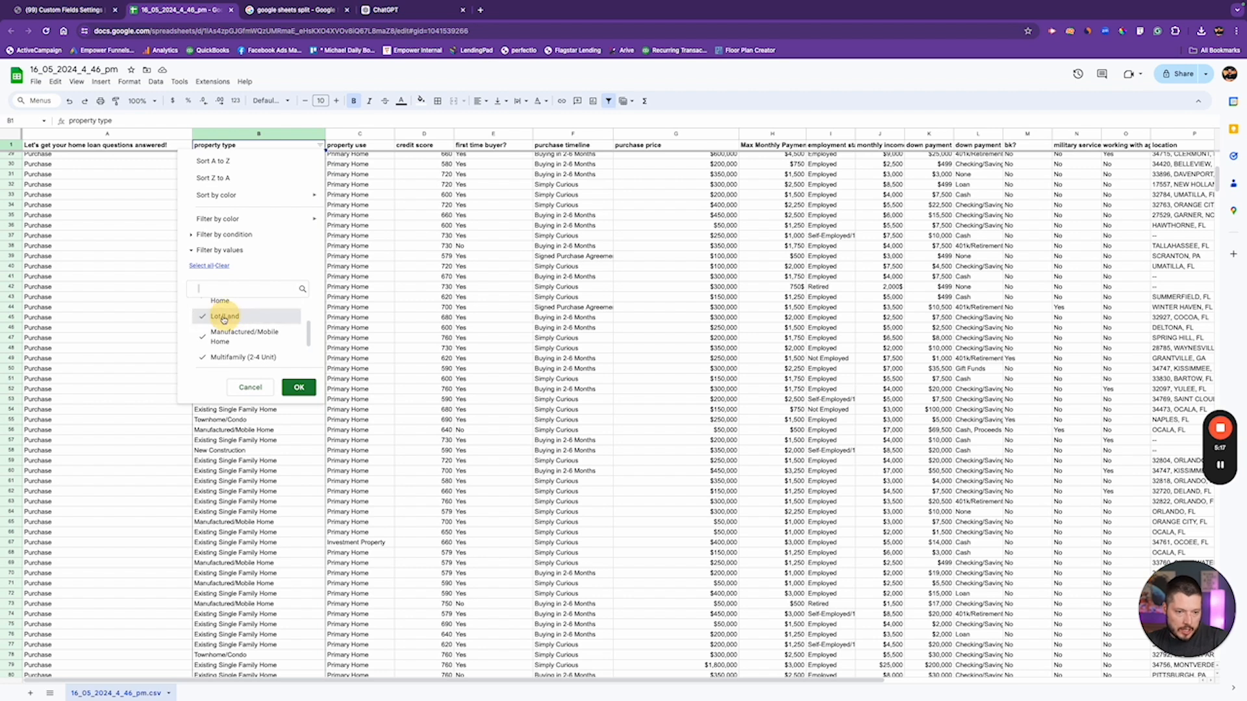
{"action": "left_click", "coordinate": [224, 317]}
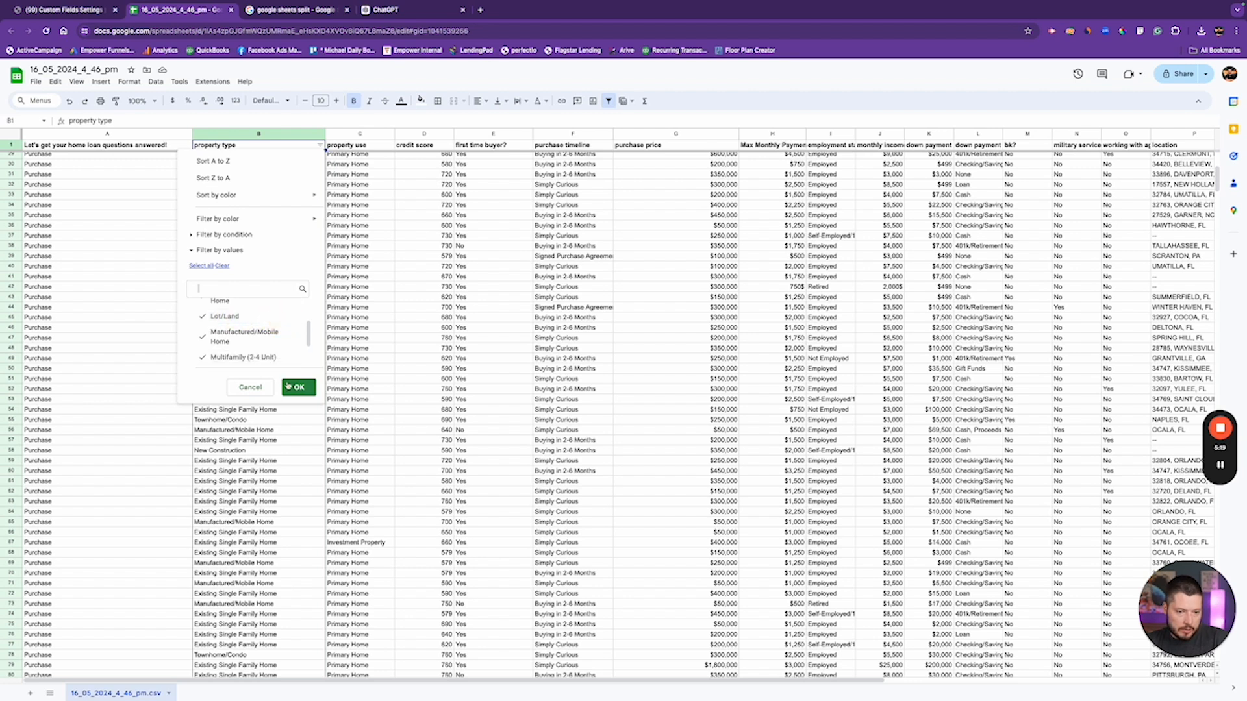
{"action": "left_click", "coordinate": [198, 266]}
{"action": "left_click", "coordinate": [224, 267]}
{"action": "left_click", "coordinate": [221, 320]}
{"action": "left_click", "coordinate": [300, 387]}
- Enter Lot/Land from the filtered spreadsheet as the Property Type field's sixth option in EmpowerLO
{"action": "left_click", "coordinate": [228, 157]}
{"action": "left_click", "coordinate": [71, 11]}
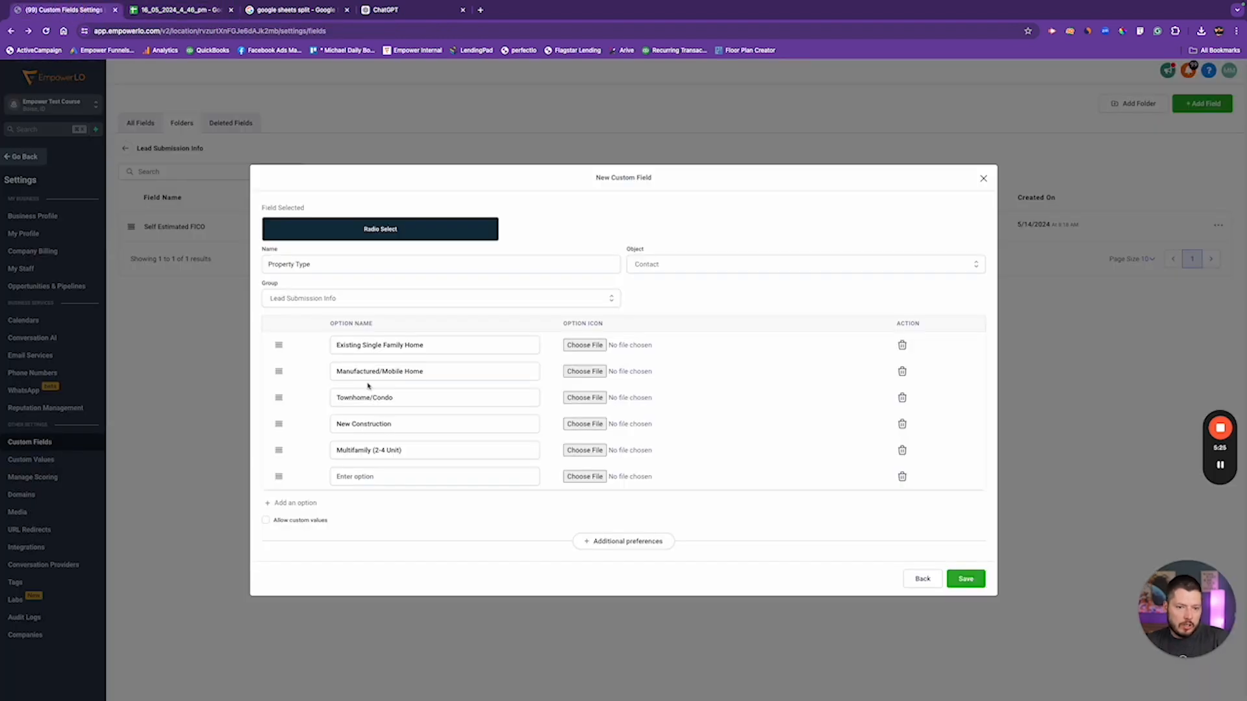
{"action": "left_click", "coordinate": [368, 480]}
{"action": "type", "text": "Lot/Land"}
{"action": "left_click", "coordinate": [404, 508]}
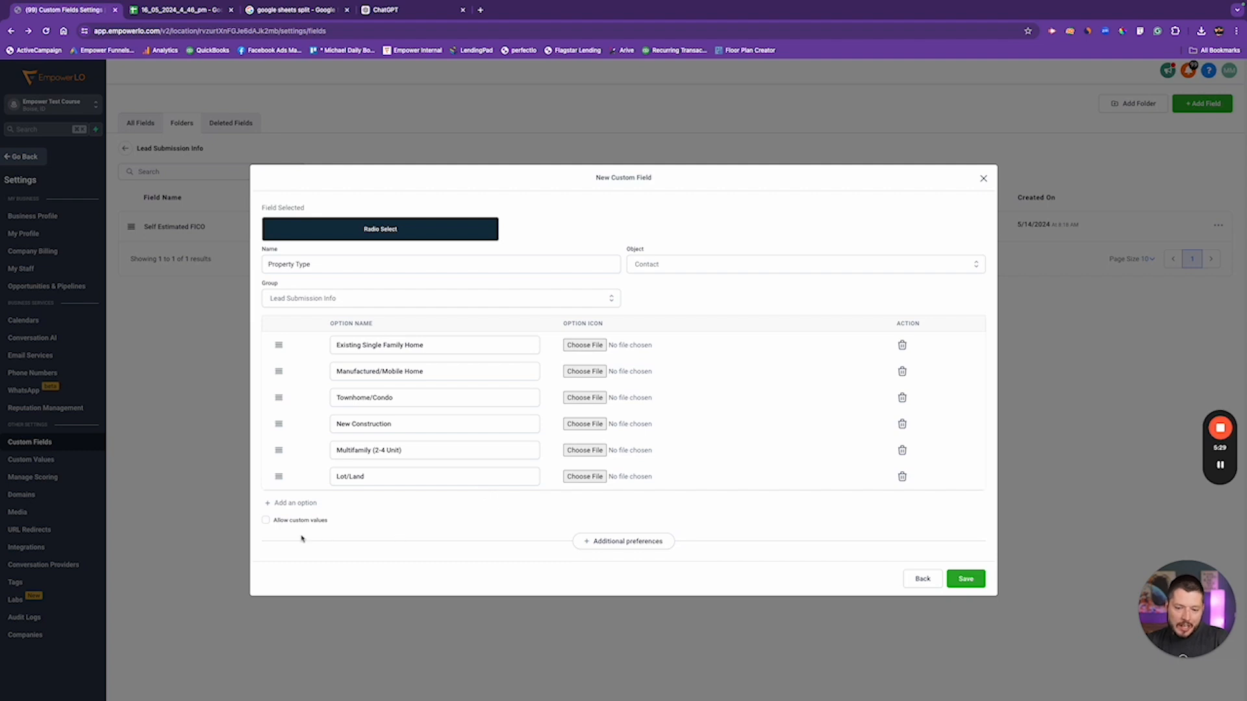
- Allow custom values for the Property Type field and save it
{"action": "left_click", "coordinate": [266, 521]}
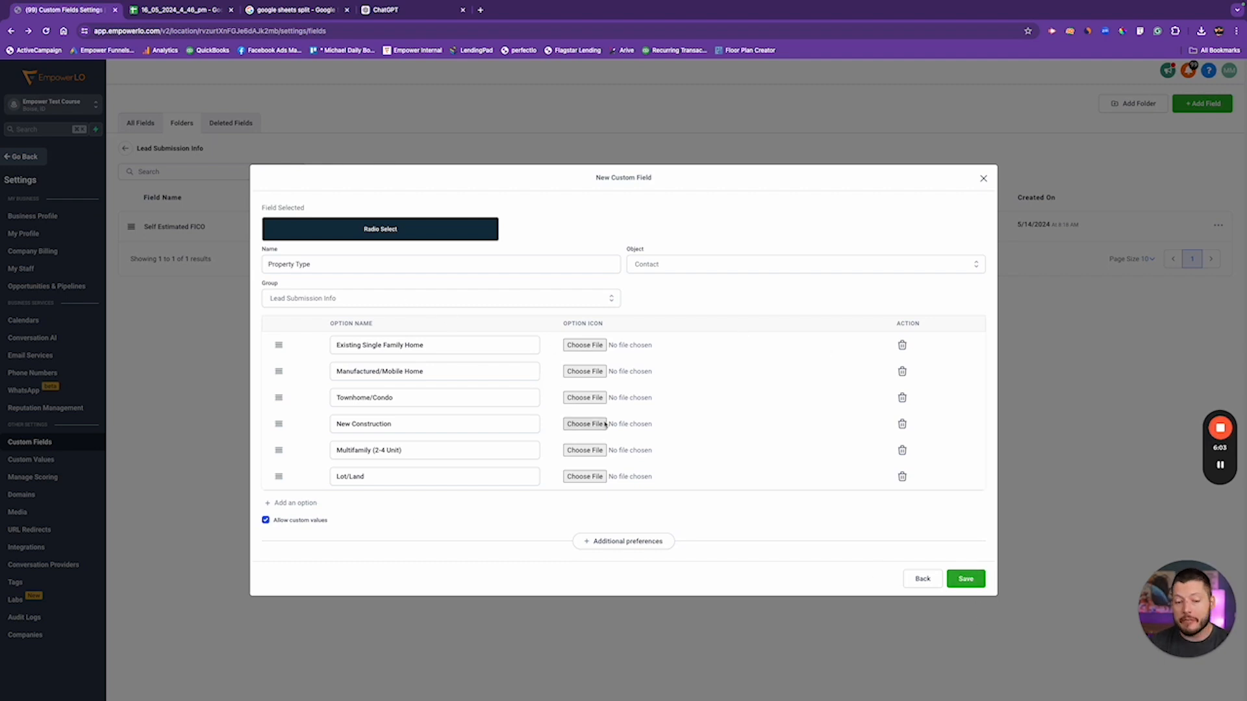
{"action": "left_click", "coordinate": [964, 579]}
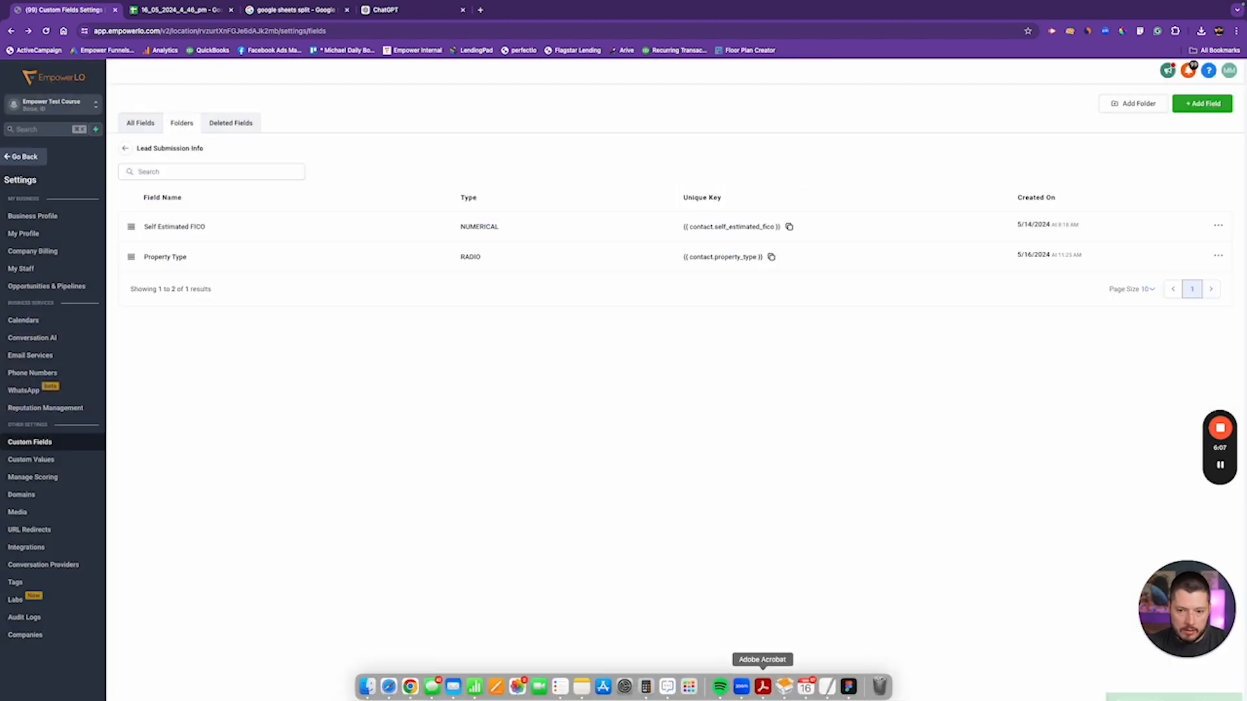
- Return to the spreadsheet and reset the property type filter to include all values
{"action": "left_click", "coordinate": [179, 13]}
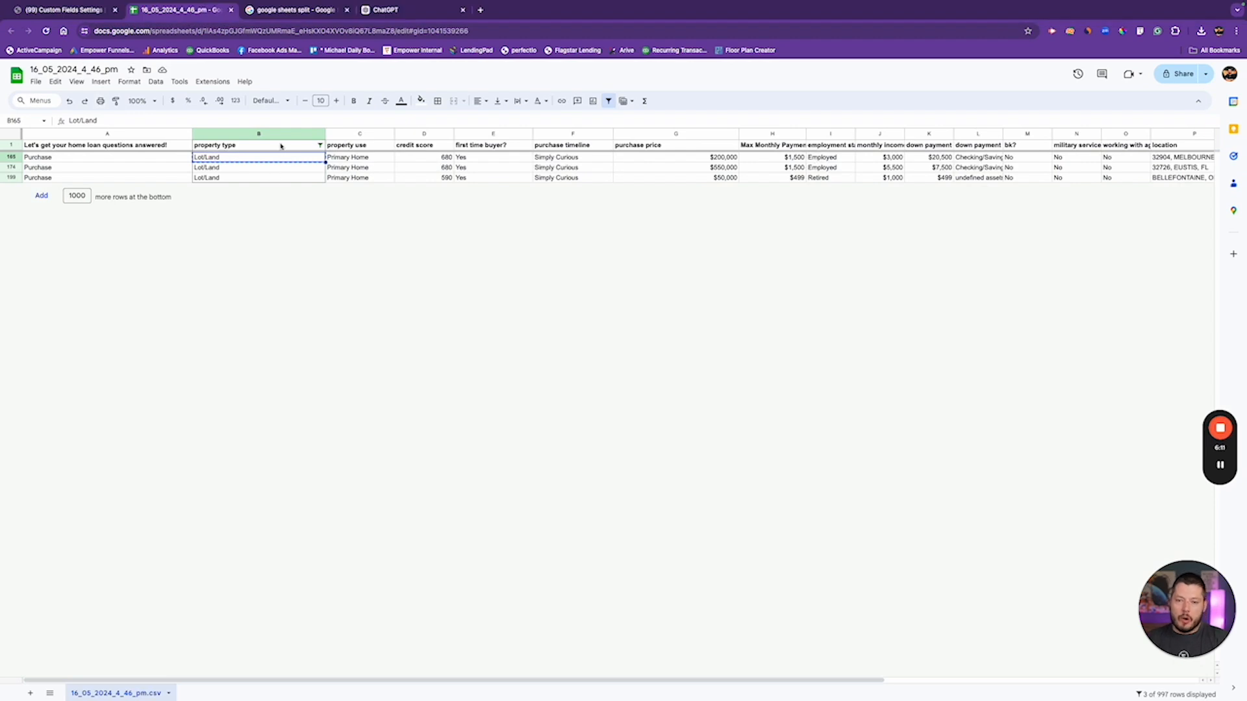
{"action": "left_click", "coordinate": [319, 145]}
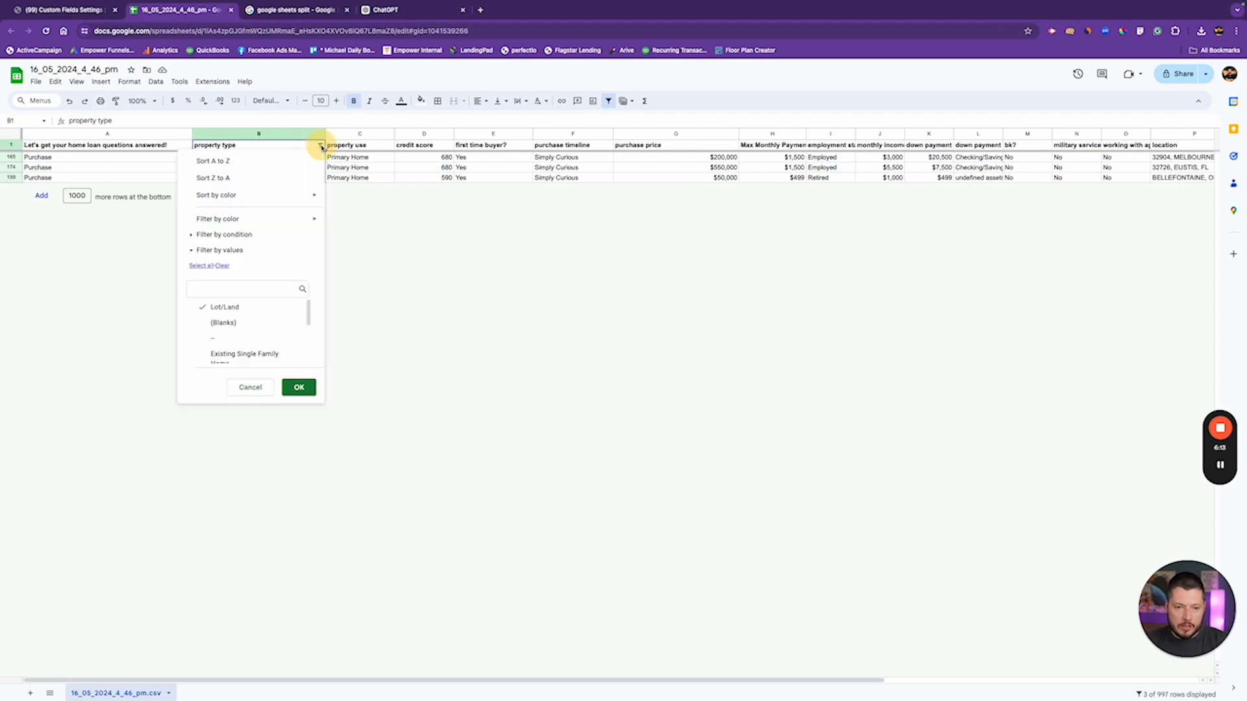
{"action": "left_click", "coordinate": [200, 266]}
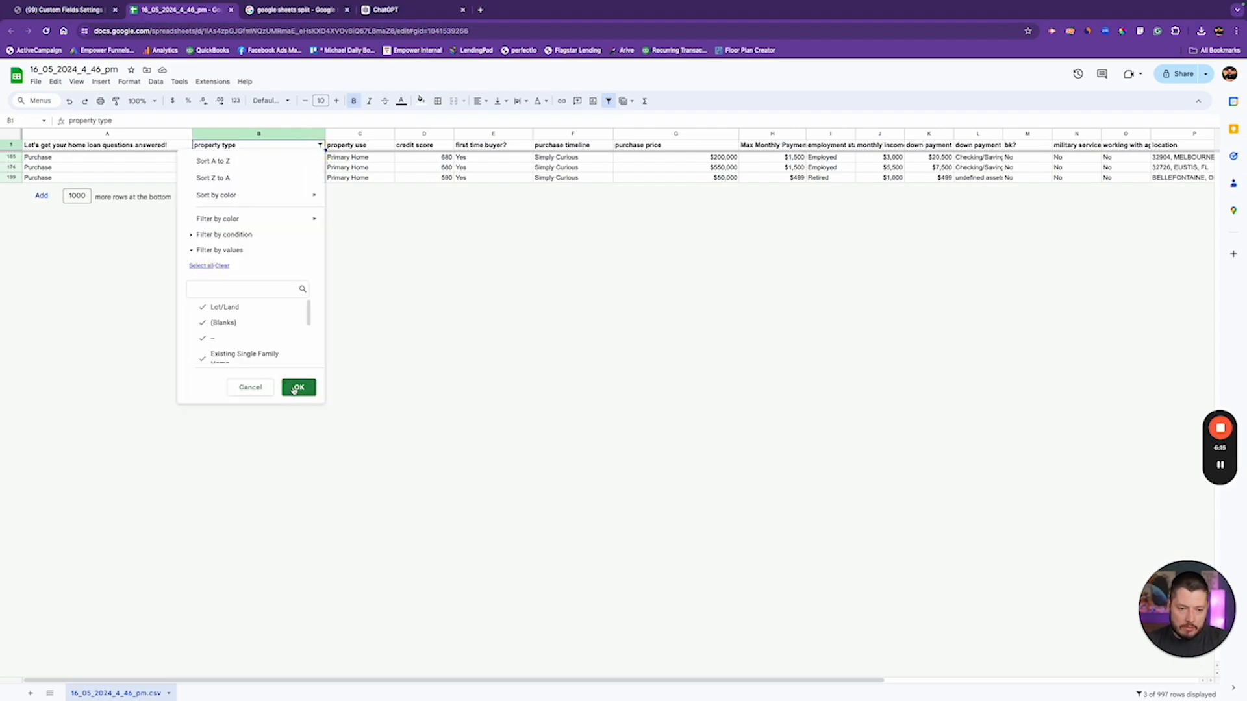
{"action": "left_click", "coordinate": [298, 387]}
{"action": "scroll", "coordinate": [583, 186], "scroll_direction": "up", "scroll_amount": 5}
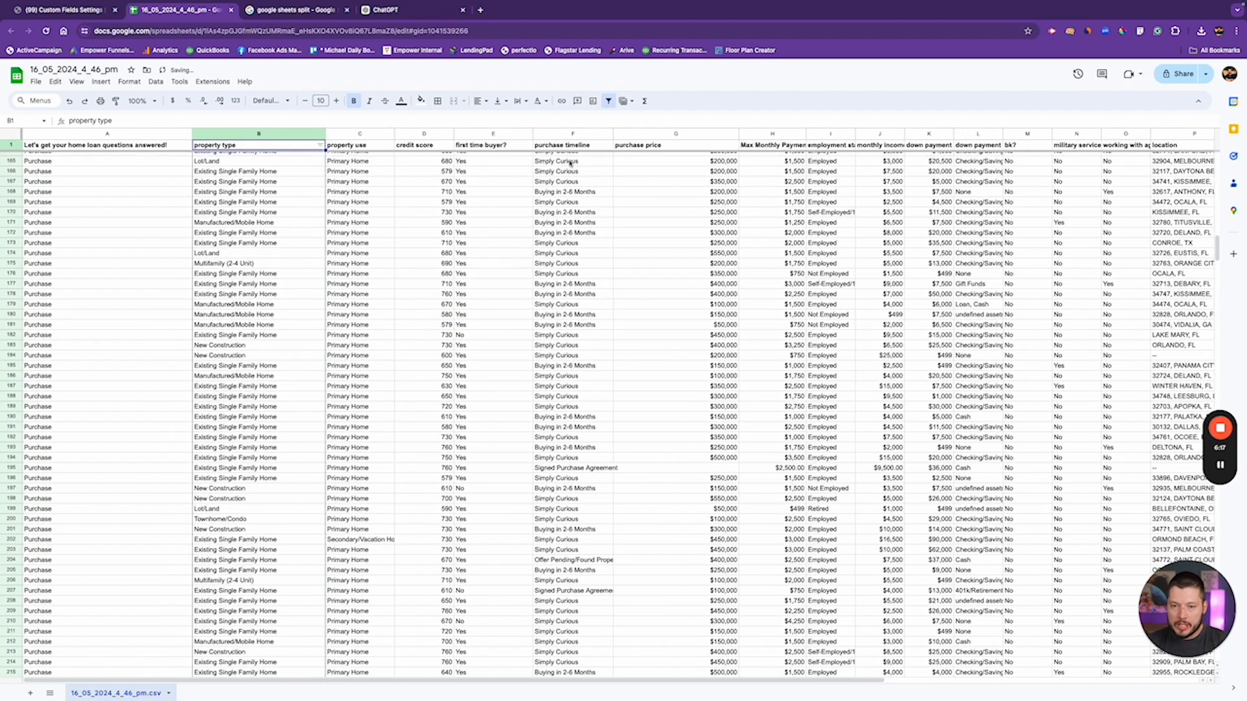
{"action": "scroll", "coordinate": [569, 186], "scroll_direction": "up", "scroll_amount": 7}
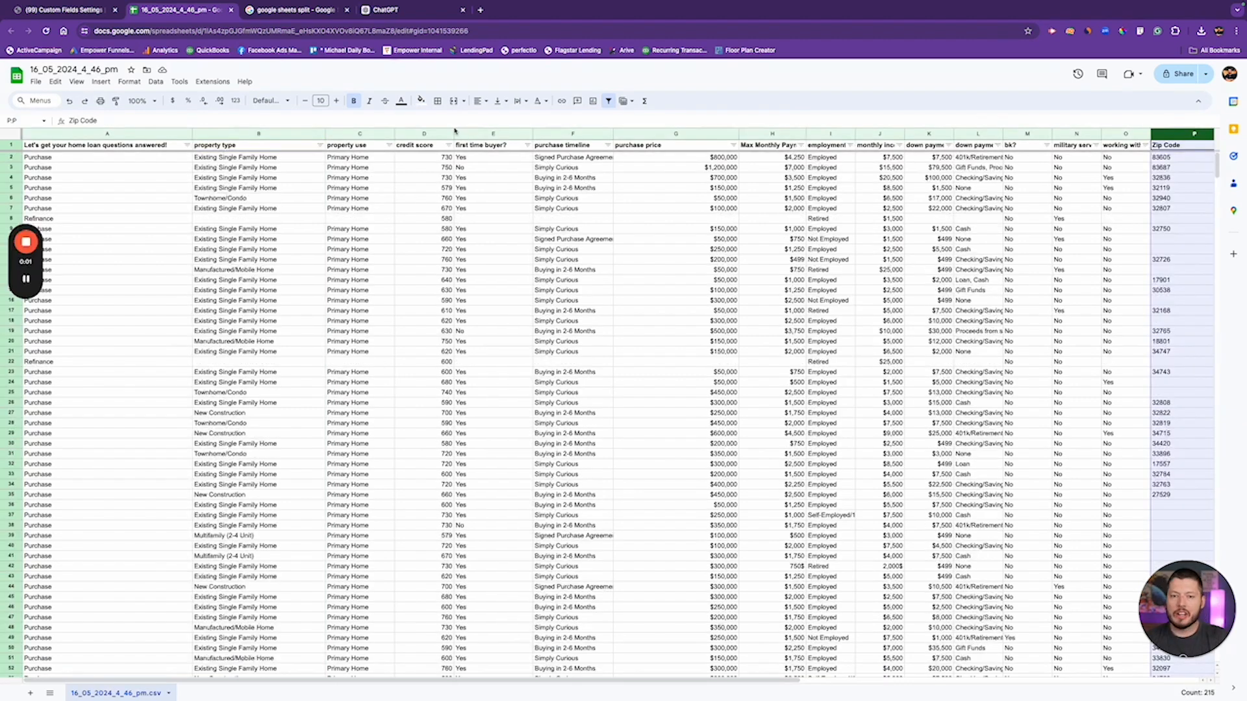
- Review the spreadsheet's remaining columns against the custom fields in EmpowerLO's Lead Submission Info folder
{"action": "scroll", "coordinate": [451, 167], "scroll_direction": "right", "scroll_amount": 10}
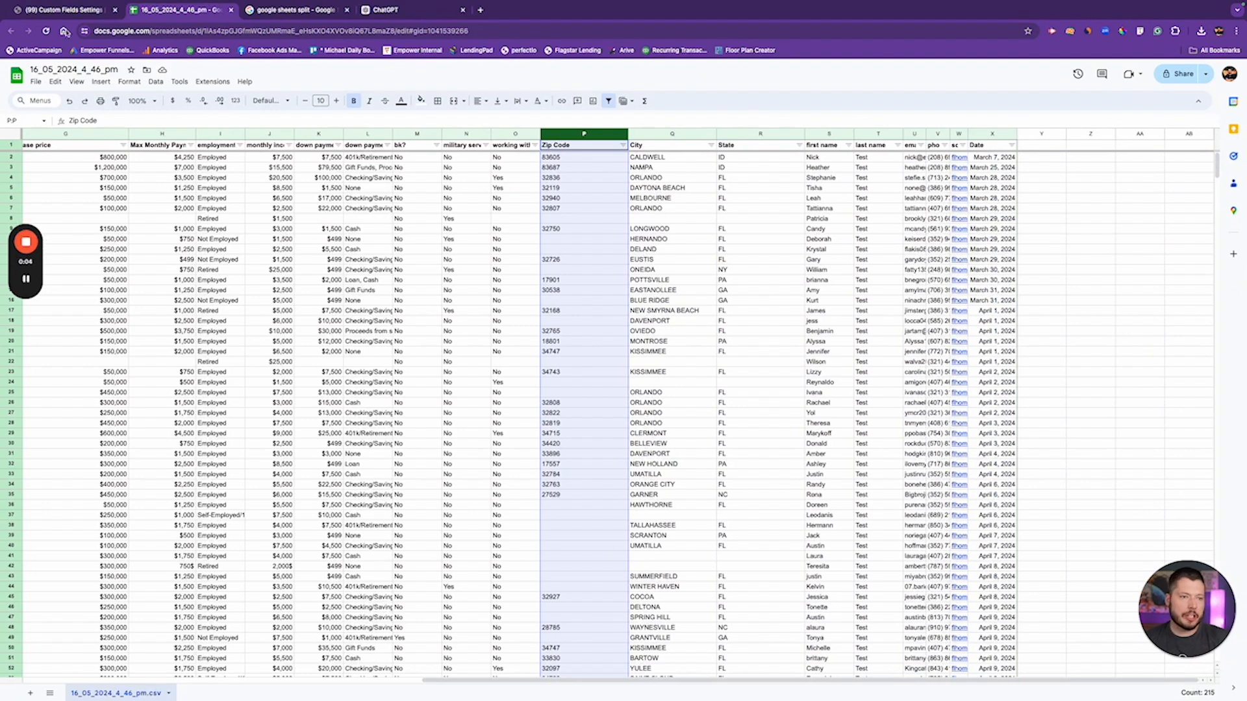
{"action": "left_click", "coordinate": [65, 10]}
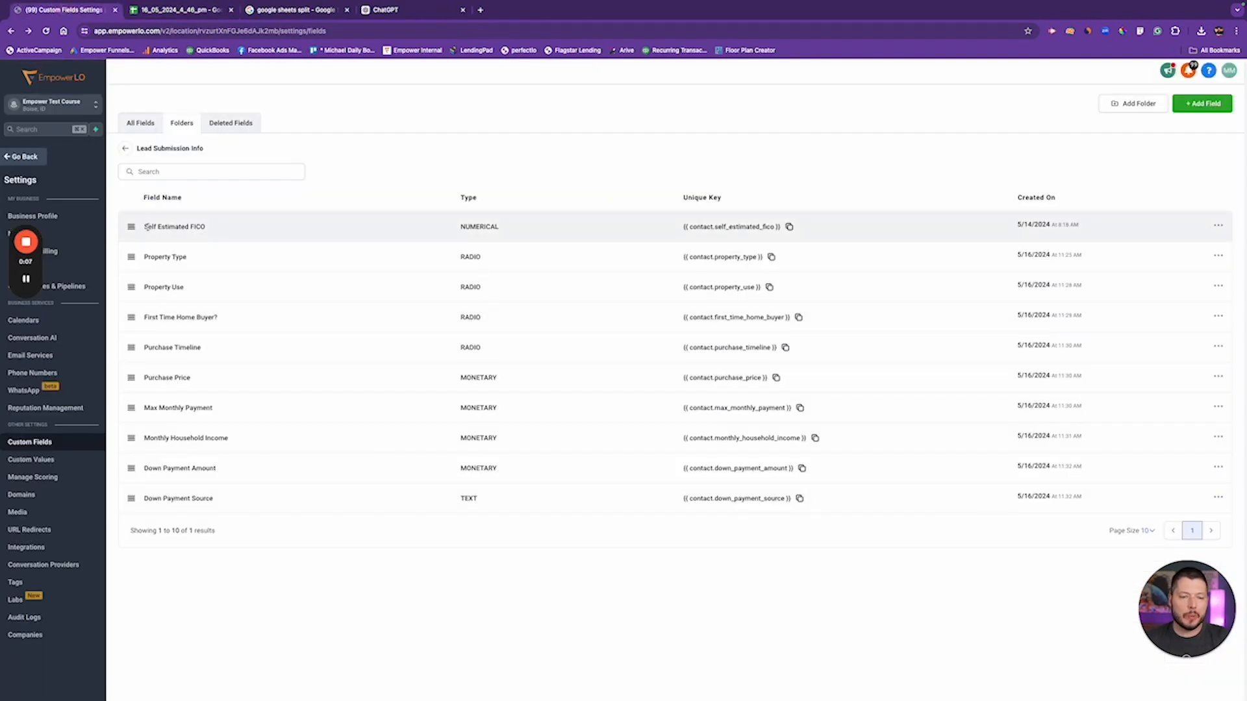
{"action": "left_click", "coordinate": [176, 10]}
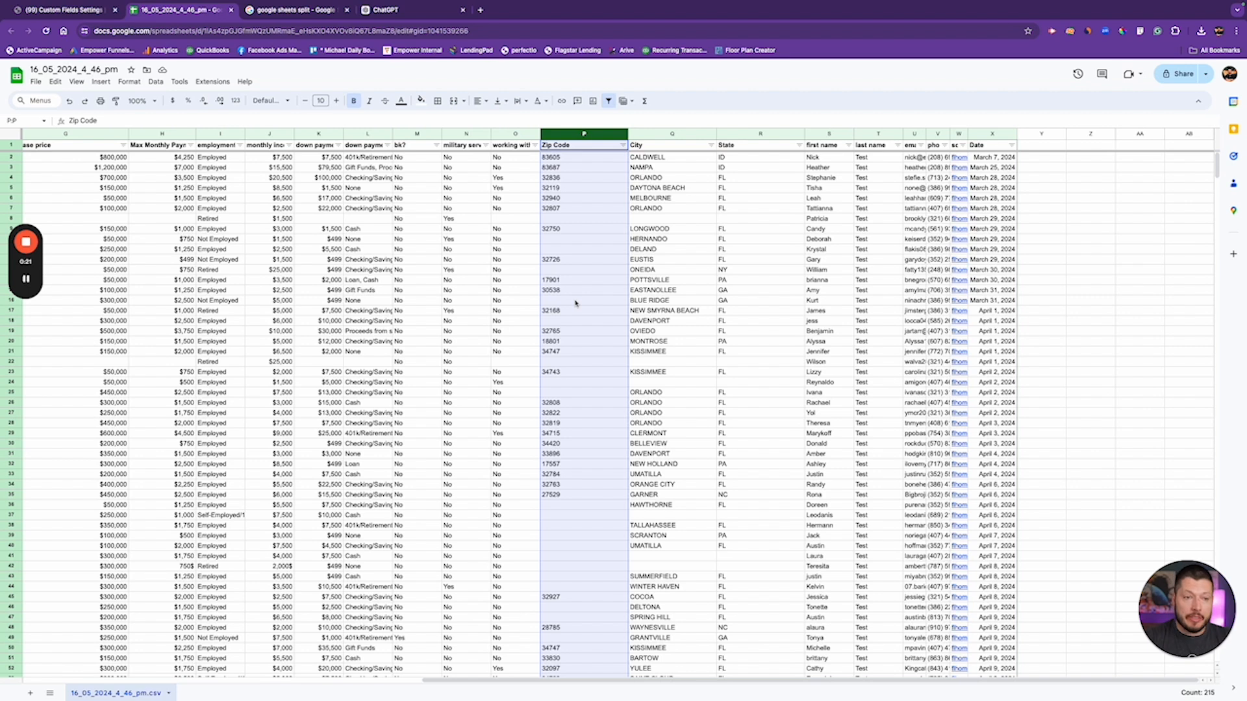
- Switch to EmpowerLO, reopen the Lead Submission Info folder and examine the custom fields on its second page
{"action": "left_click", "coordinate": [63, 9]}
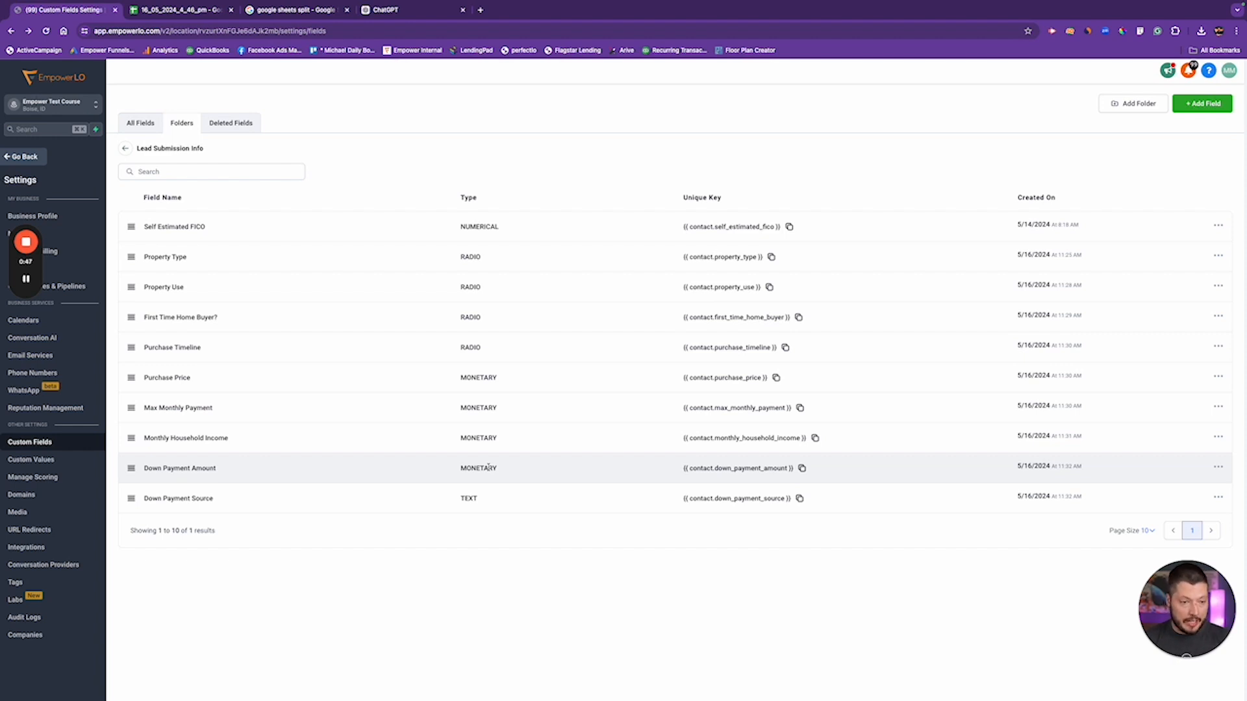
{"action": "left_click", "coordinate": [1209, 531]}
{"action": "left_click", "coordinate": [1210, 531]}
{"action": "left_click", "coordinate": [125, 148]}
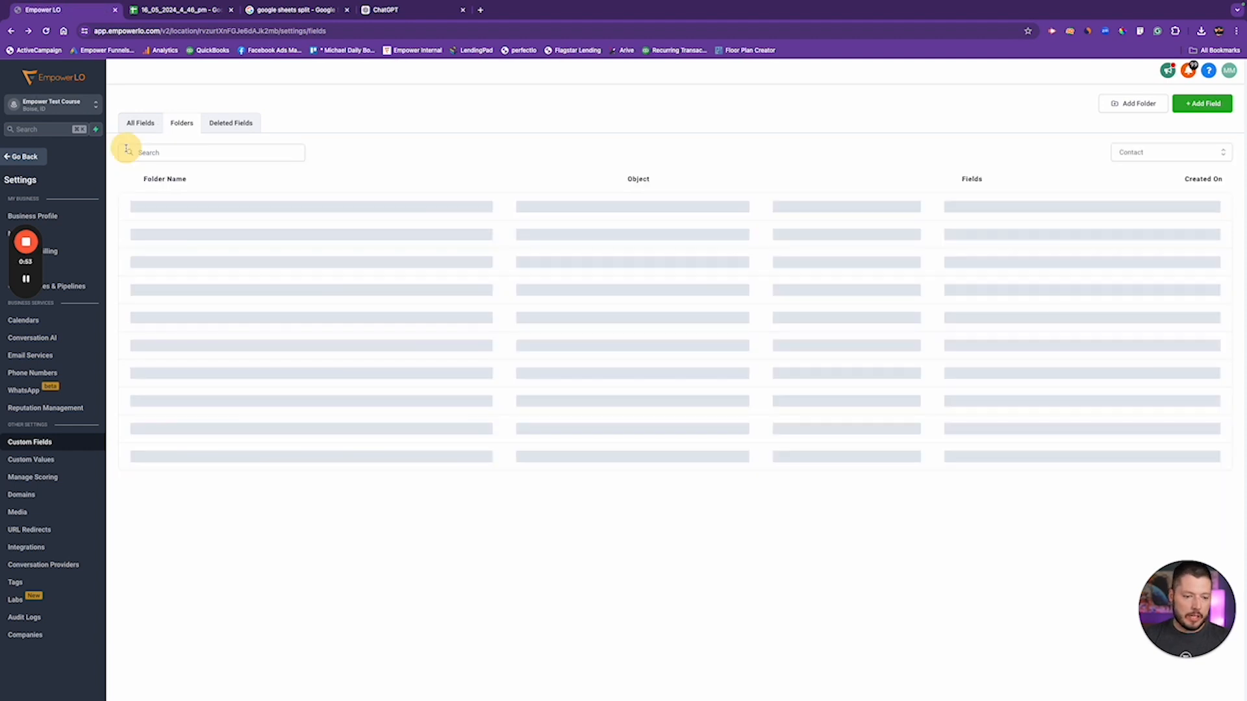
{"action": "left_click", "coordinate": [195, 298]}
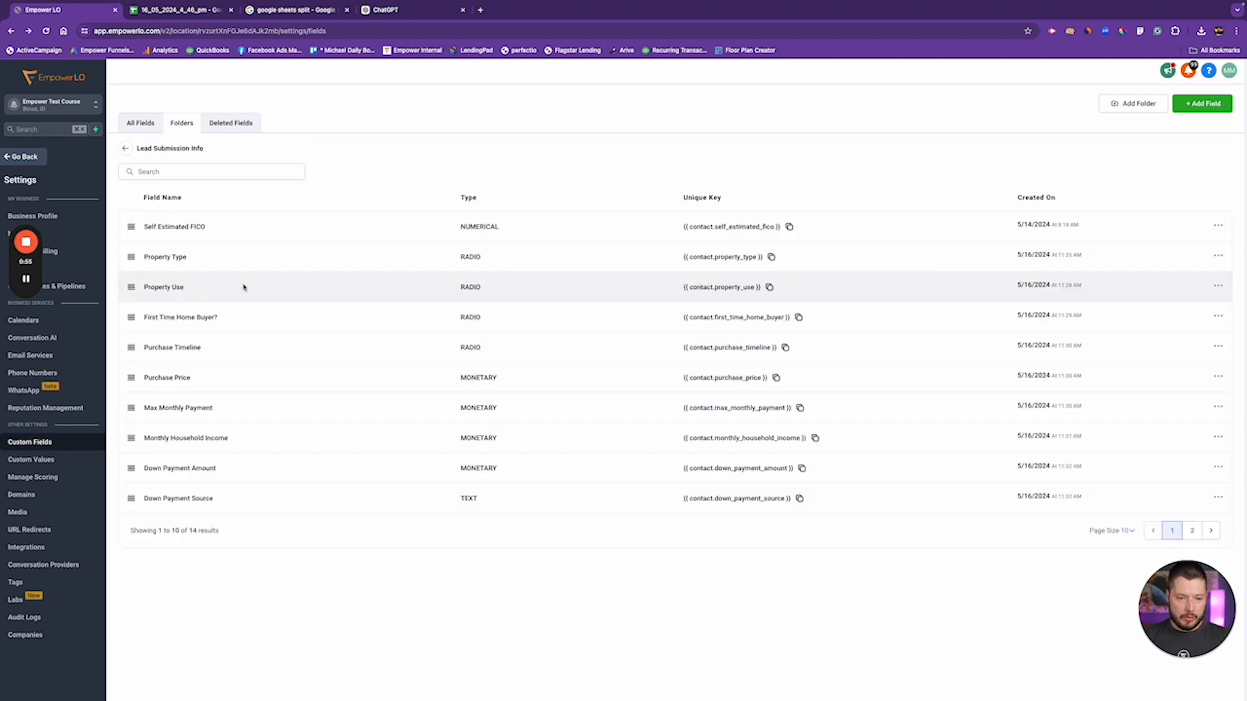
{"action": "left_click", "coordinate": [1192, 531]}
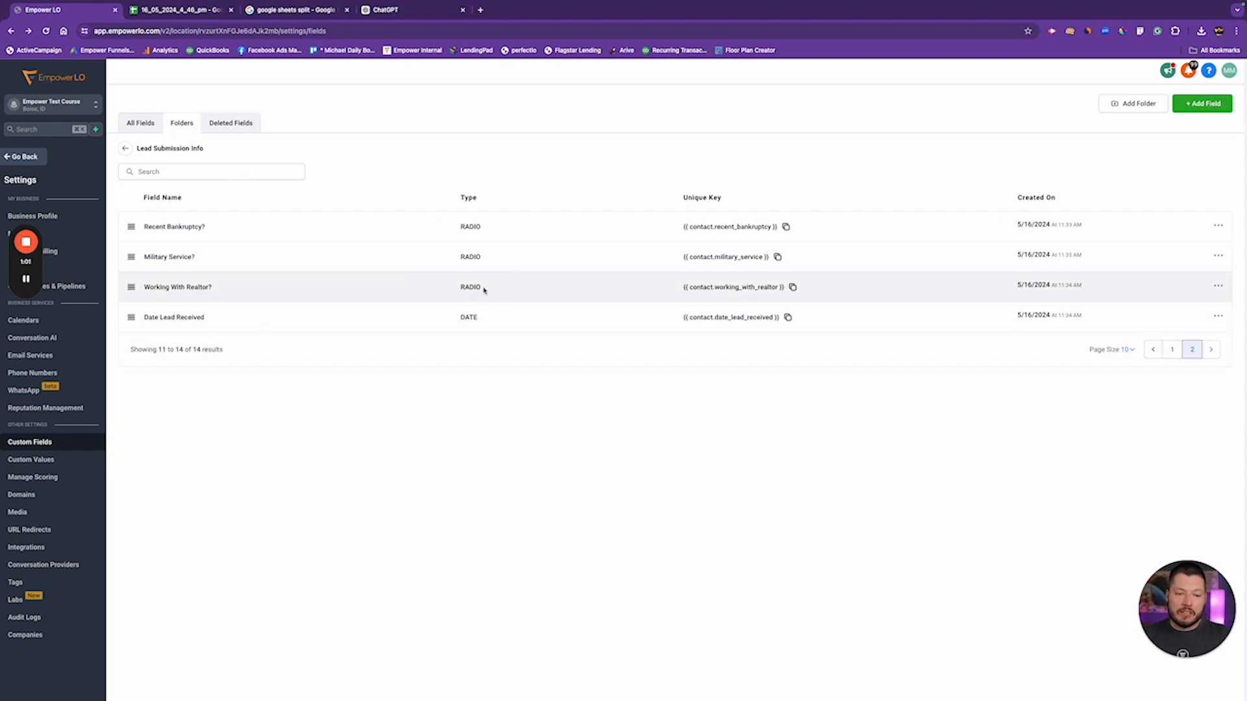
- Check the answer options of the Recent Bankruptcy? field and close it without changes
{"action": "left_click", "coordinate": [1218, 225]}
{"action": "left_click", "coordinate": [1173, 245]}
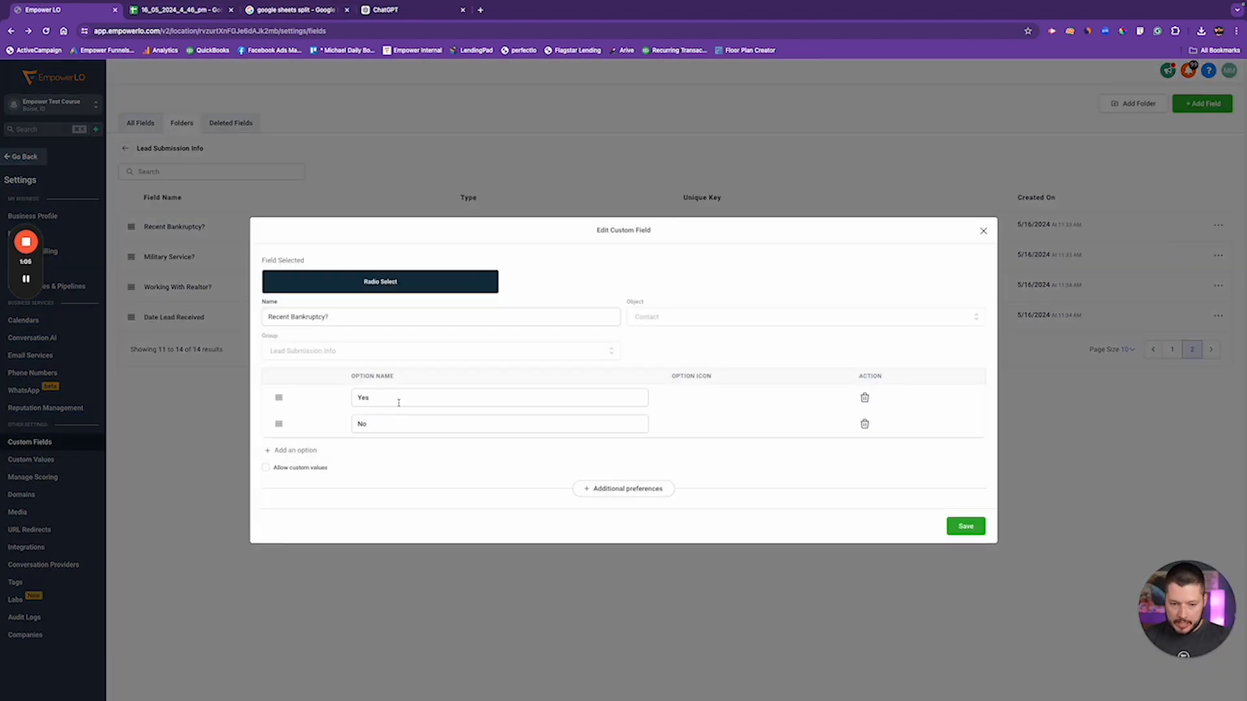
{"action": "left_click", "coordinate": [983, 230]}
- Return to the first page of fields, review the Property Type field's options and save the field
{"action": "left_click", "coordinate": [1172, 350]}
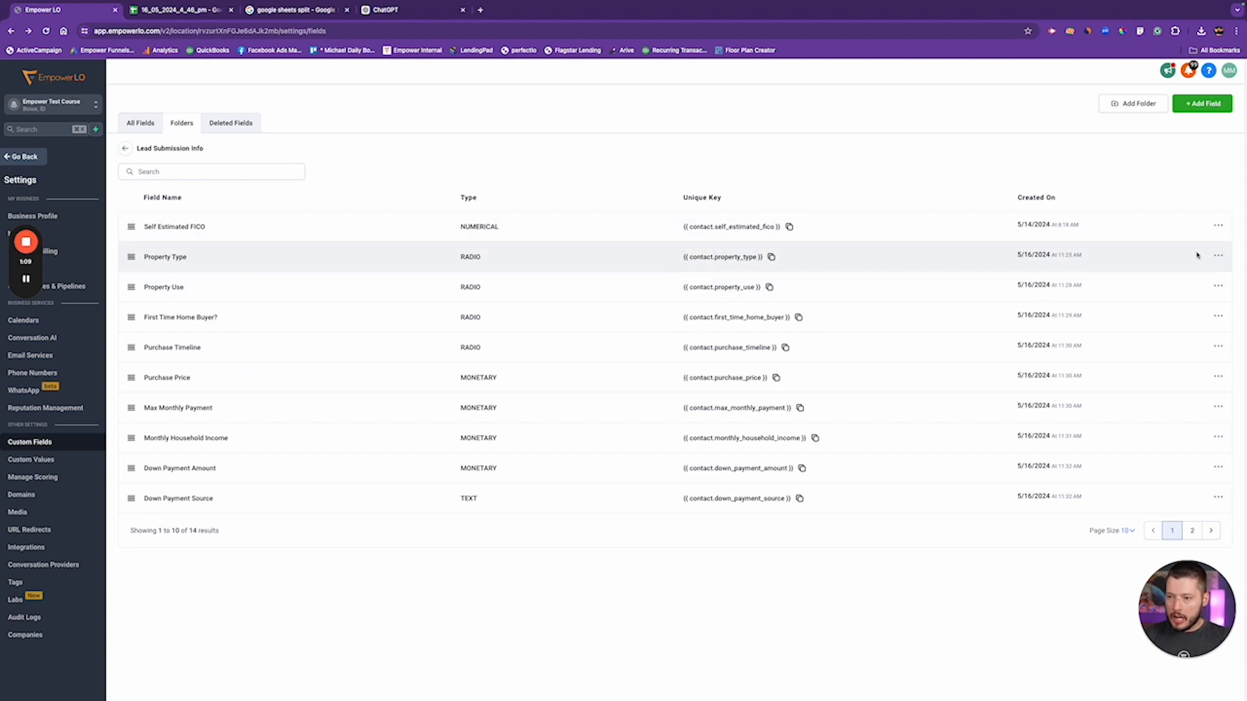
{"action": "left_click", "coordinate": [1218, 255]}
{"action": "left_click", "coordinate": [1180, 278]}
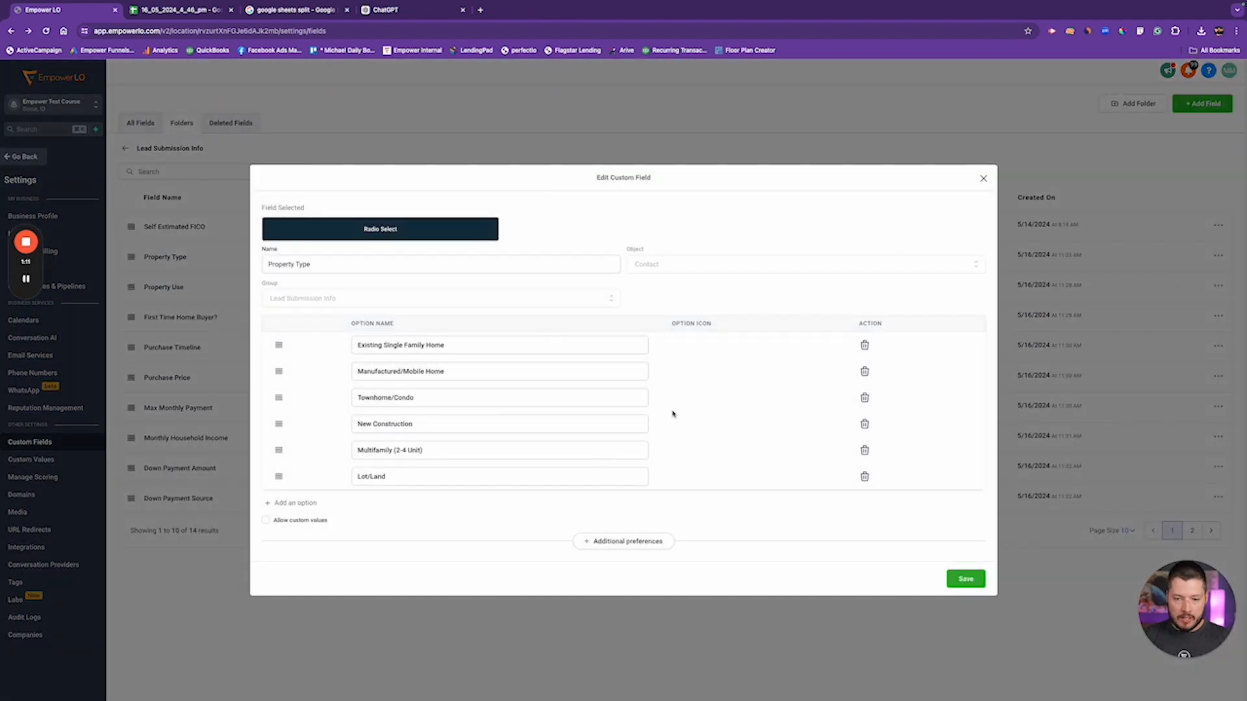
{"action": "left_click", "coordinate": [964, 578]}
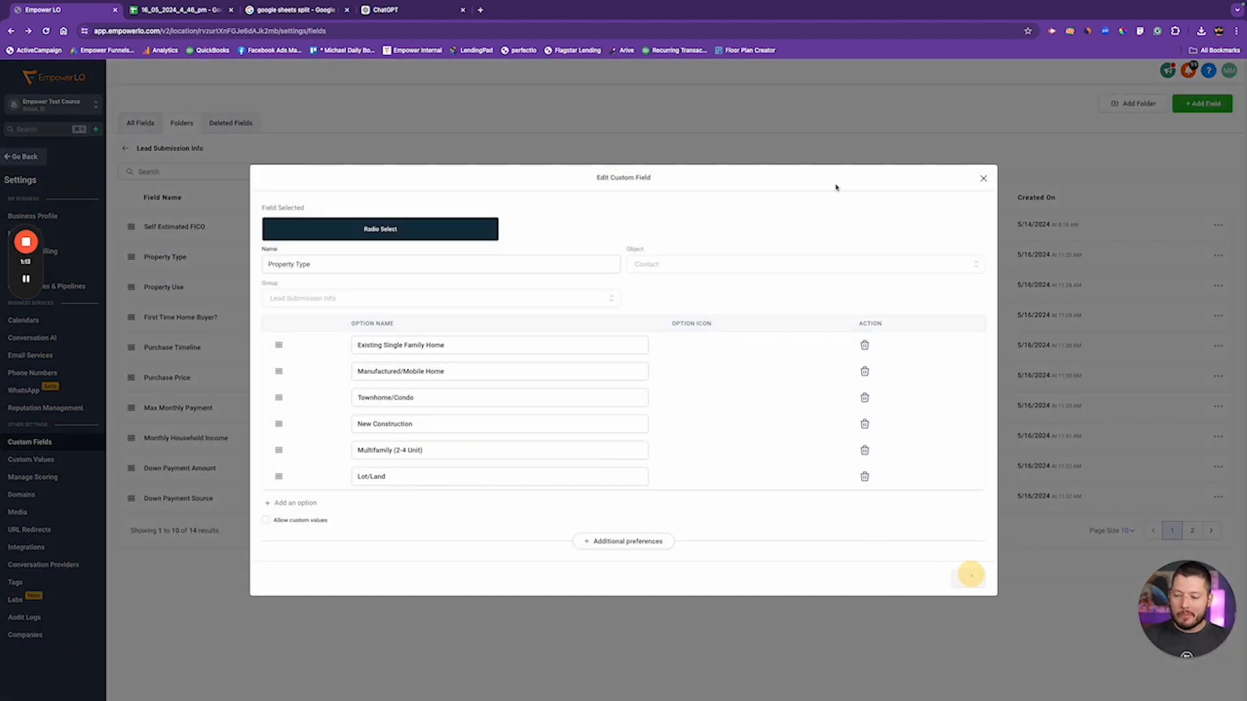